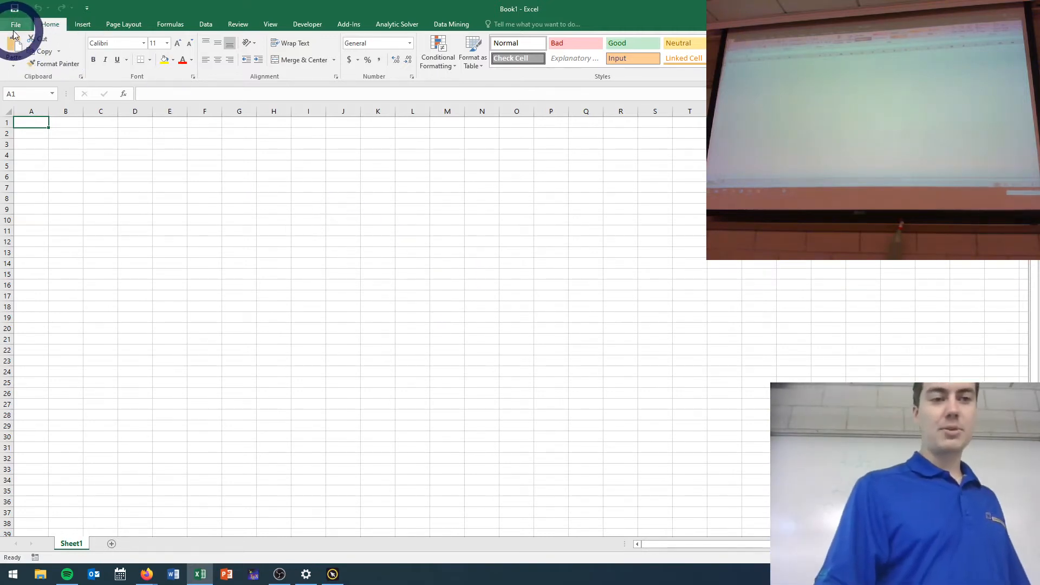
Open the recent workbook KnowThyCustomer.xlsx.
{"action": "left_click", "coordinate": [29, 23]}
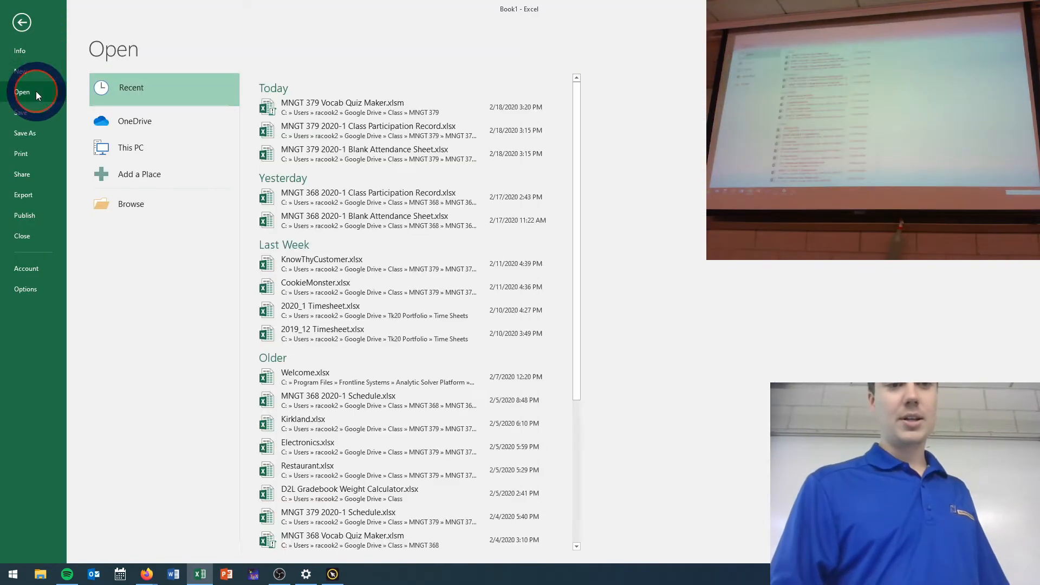
{"action": "left_click", "coordinate": [167, 202]}
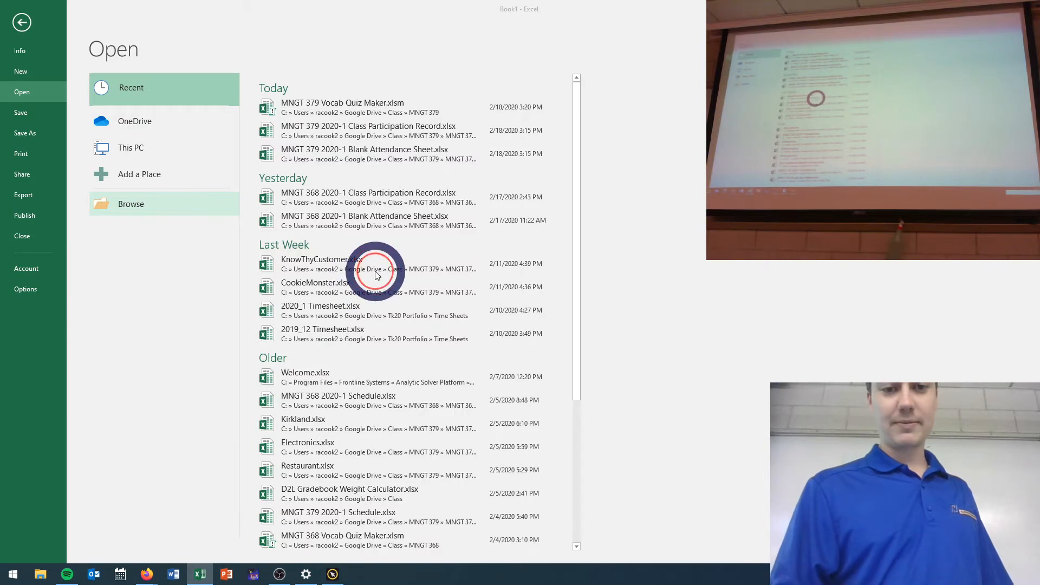
{"action": "left_click", "coordinate": [320, 263]}
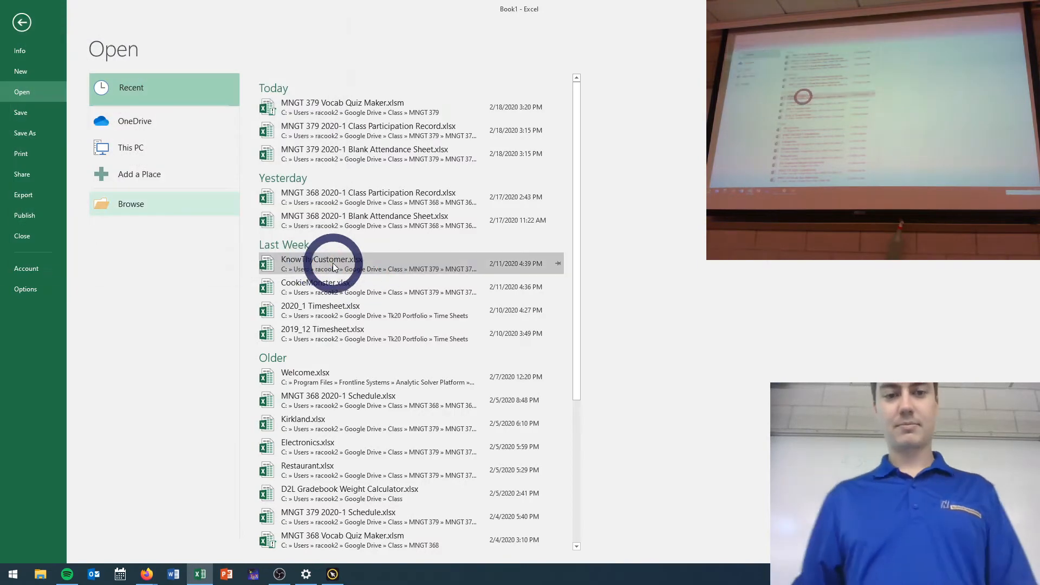
{"action": "key", "text": "Escape"}
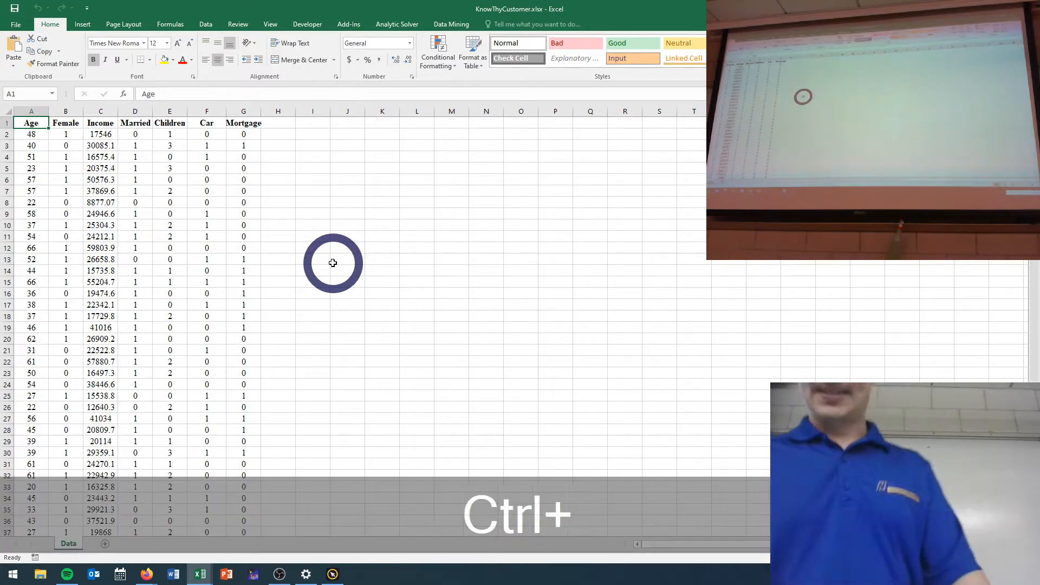
{"action": "key", "text": "ctrl+equal"}
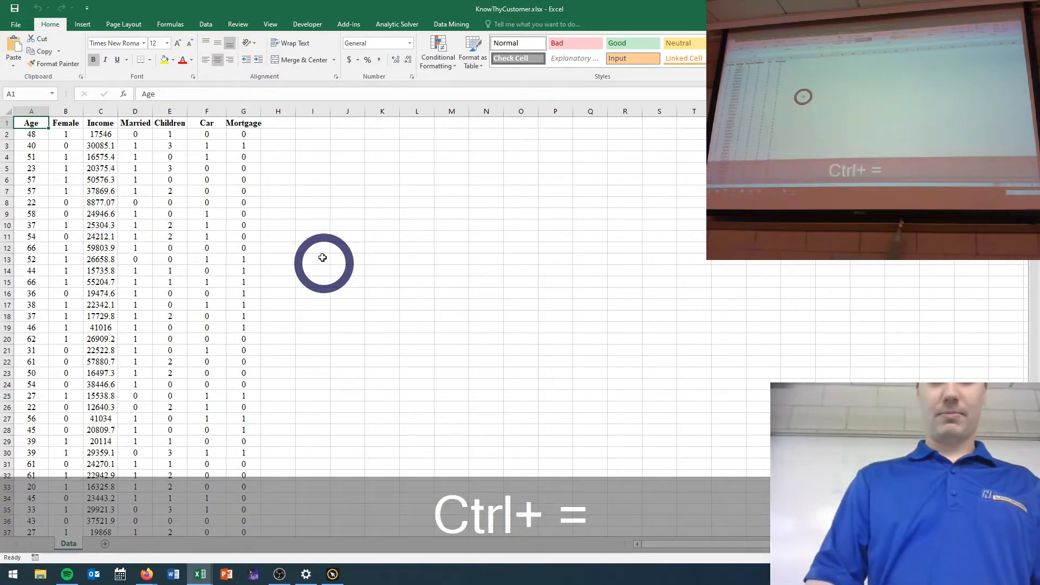
{"action": "left_click", "coordinate": [317, 256]}
{"action": "scroll", "coordinate": [317, 255], "scroll_direction": "up", "scroll_amount": 2}
{"action": "scroll", "coordinate": [317, 255], "scroll_direction": "left", "scroll_amount": 2}
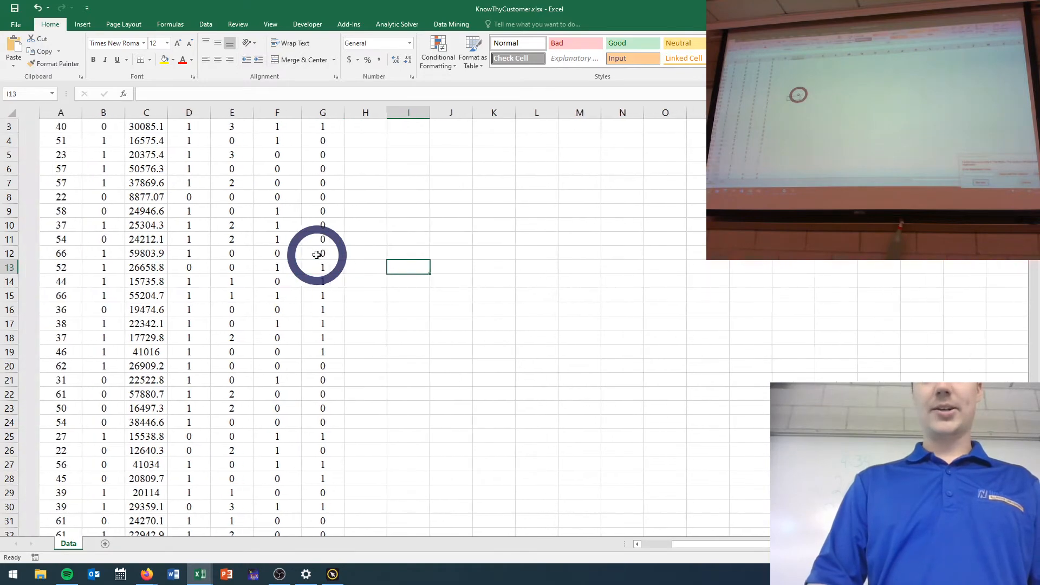
{"action": "scroll", "coordinate": [317, 255], "scroll_direction": "up", "scroll_amount": 2}
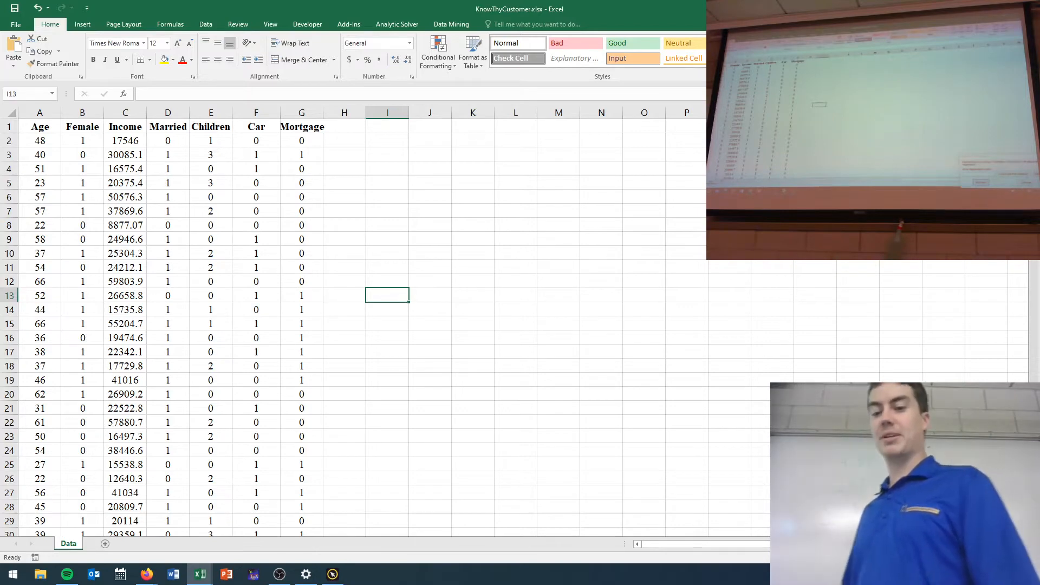
{"action": "left_click", "coordinate": [1005, 544]}
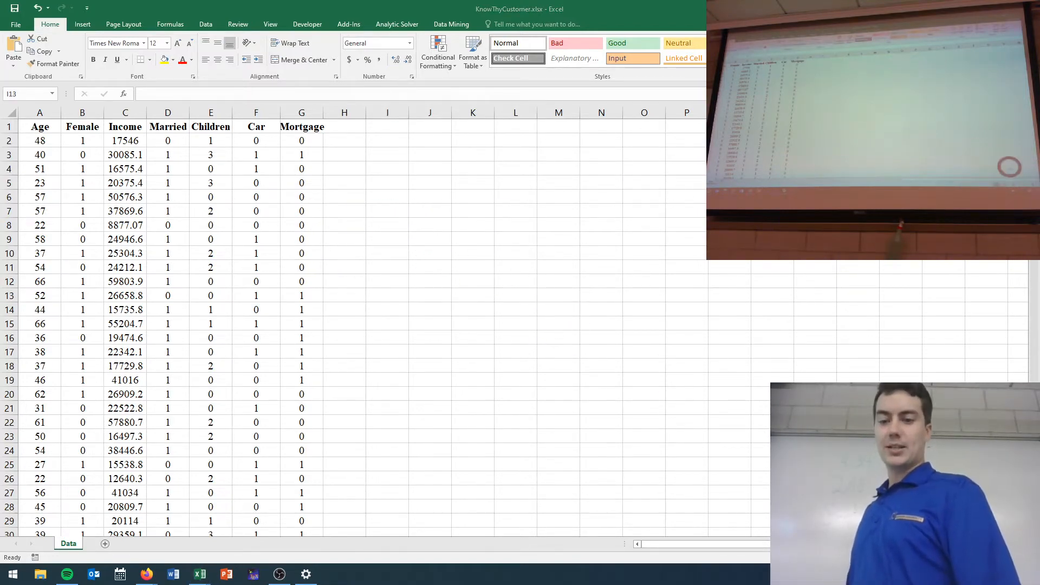
{"action": "left_click", "coordinate": [387, 296]}
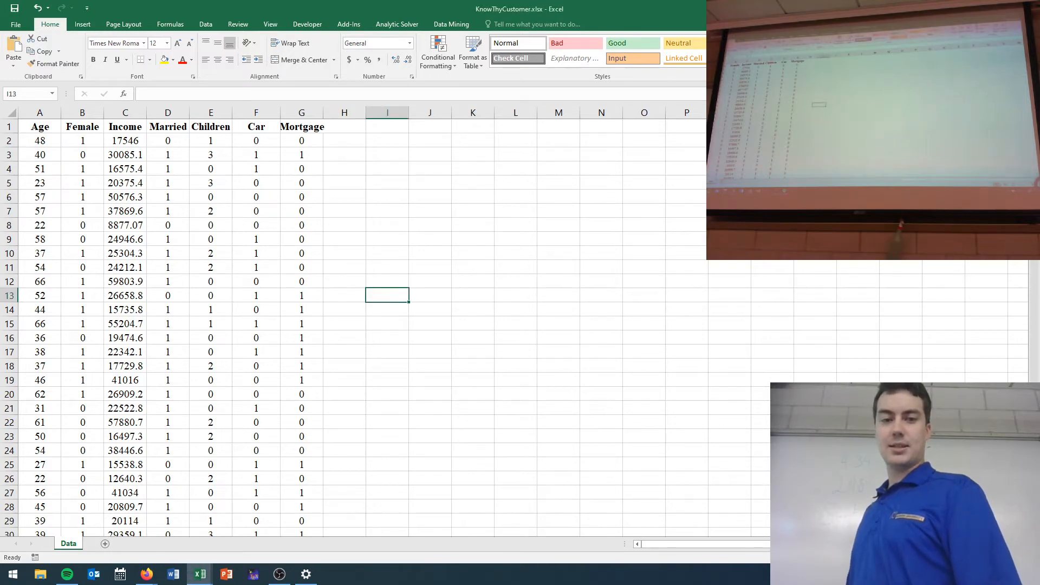
Start a Hierarchical Clustering analysis from the Data Mining tools, with a cell inside the customer data table selected.
{"action": "left_click", "coordinate": [392, 27]}
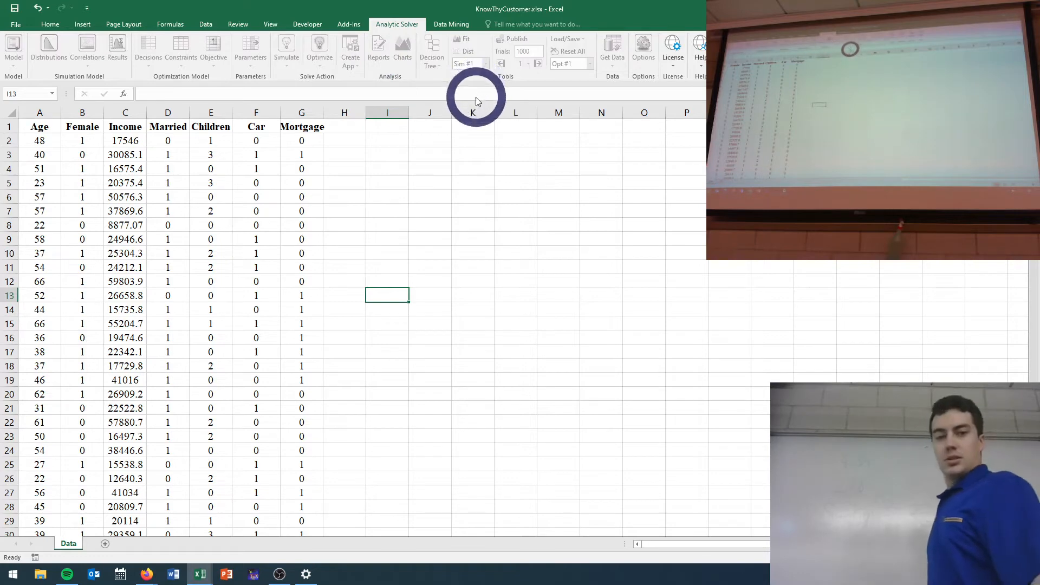
{"action": "left_click", "coordinate": [439, 24]}
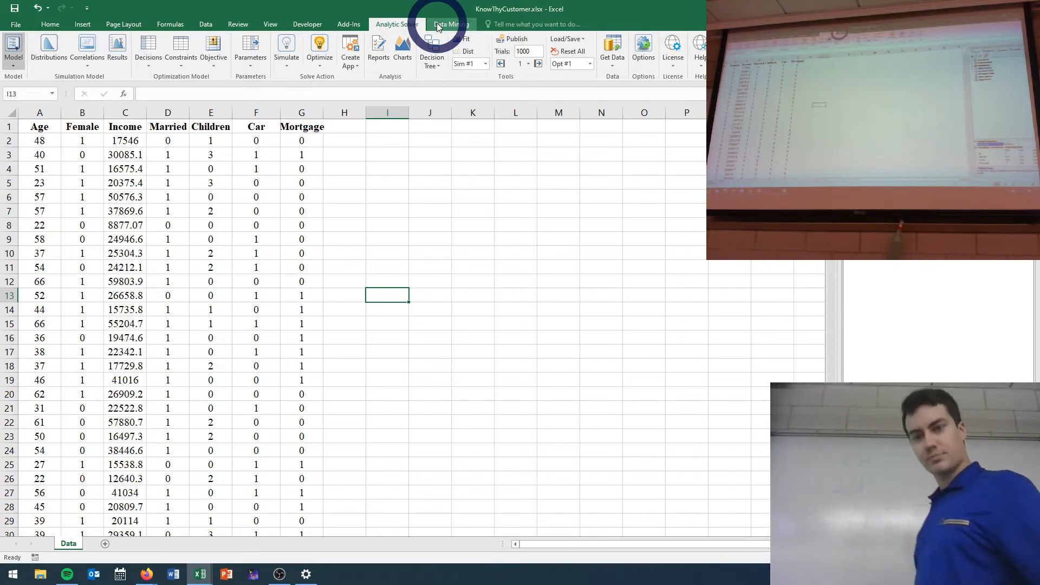
{"action": "left_click", "coordinate": [438, 25]}
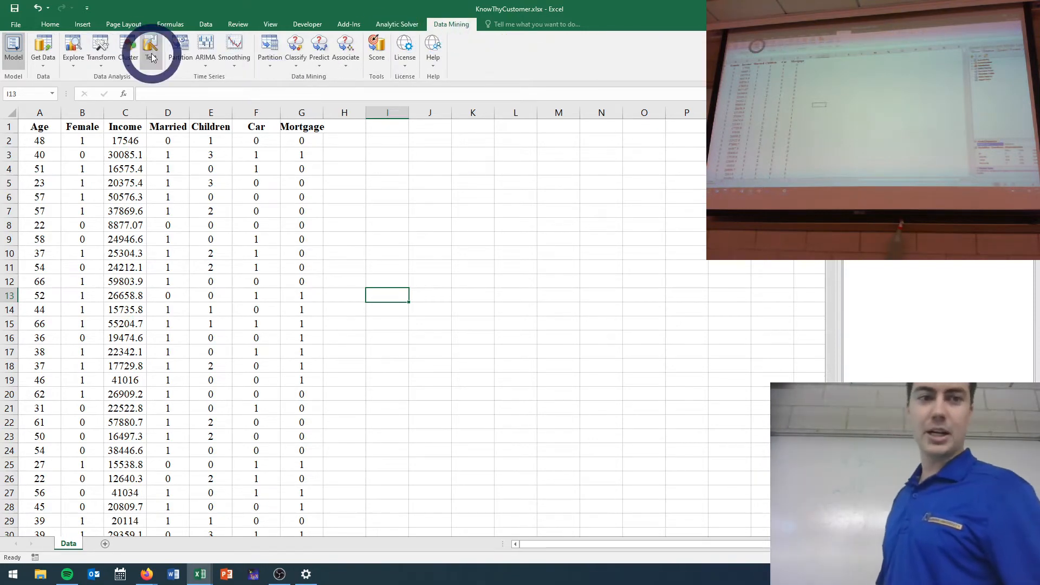
{"action": "left_click", "coordinate": [128, 54]}
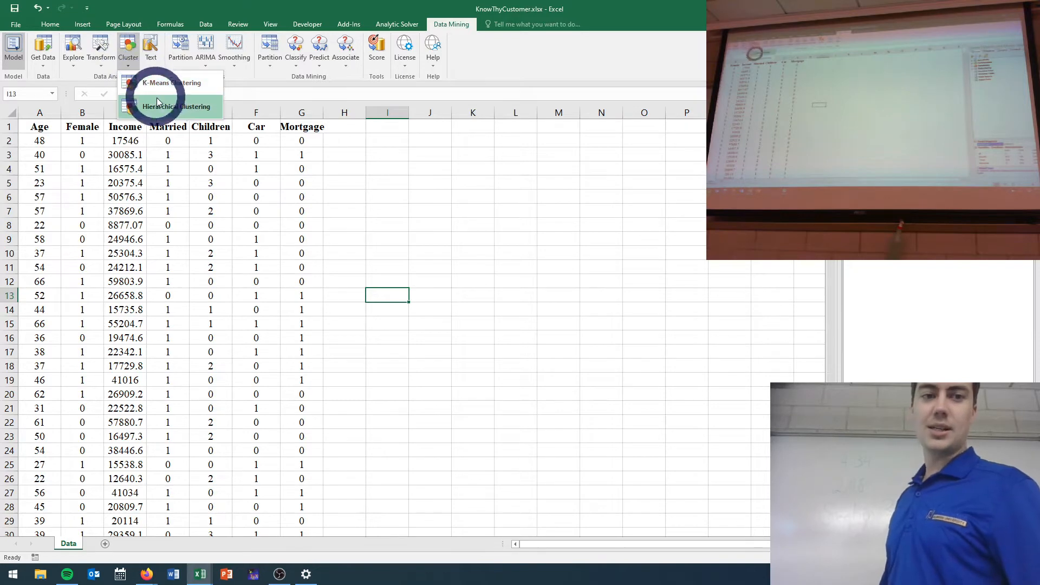
{"action": "left_click", "coordinate": [203, 244]}
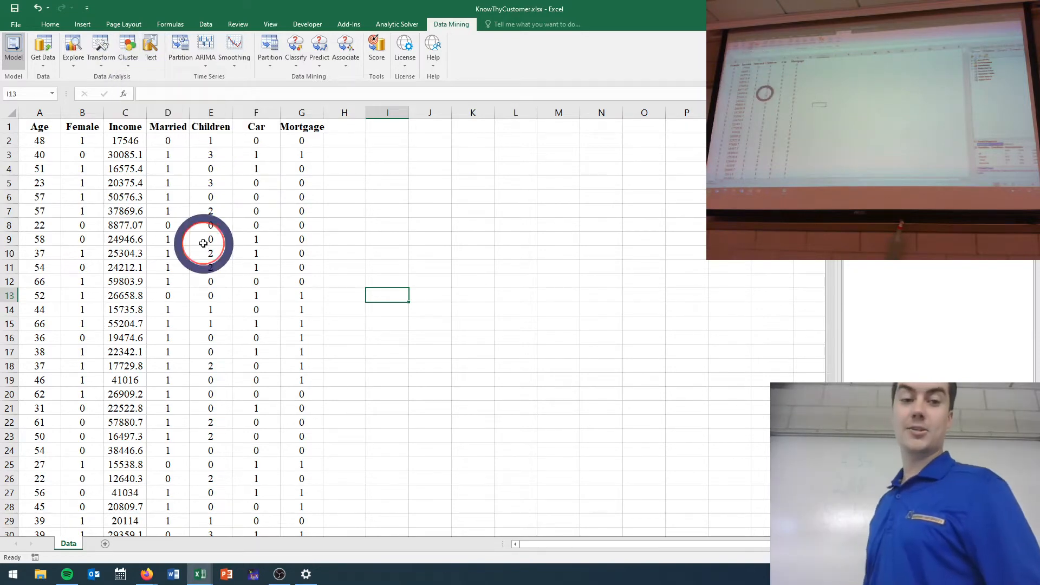
{"action": "left_click", "coordinate": [124, 57]}
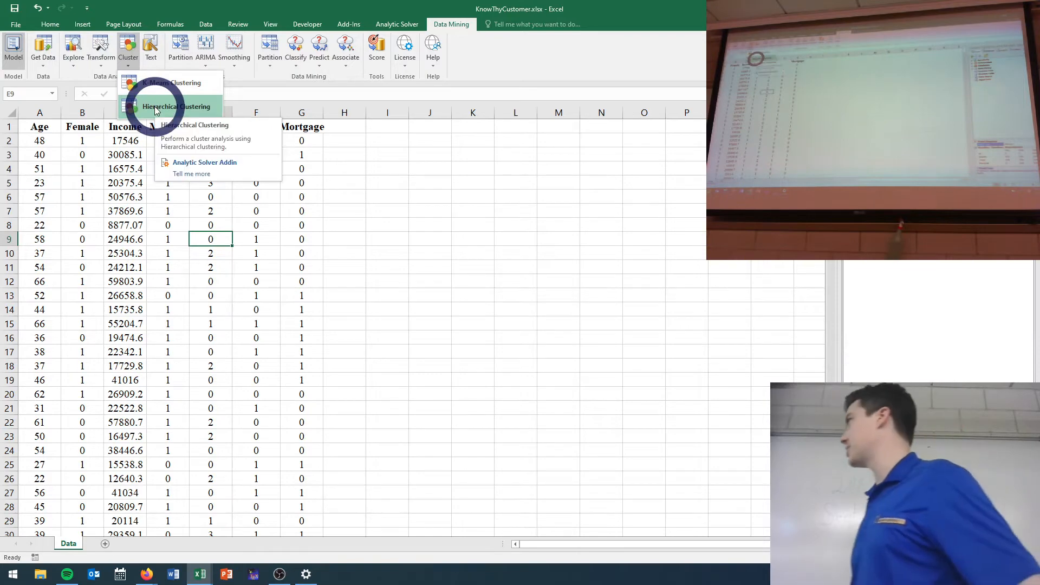
{"action": "left_click", "coordinate": [155, 109]}
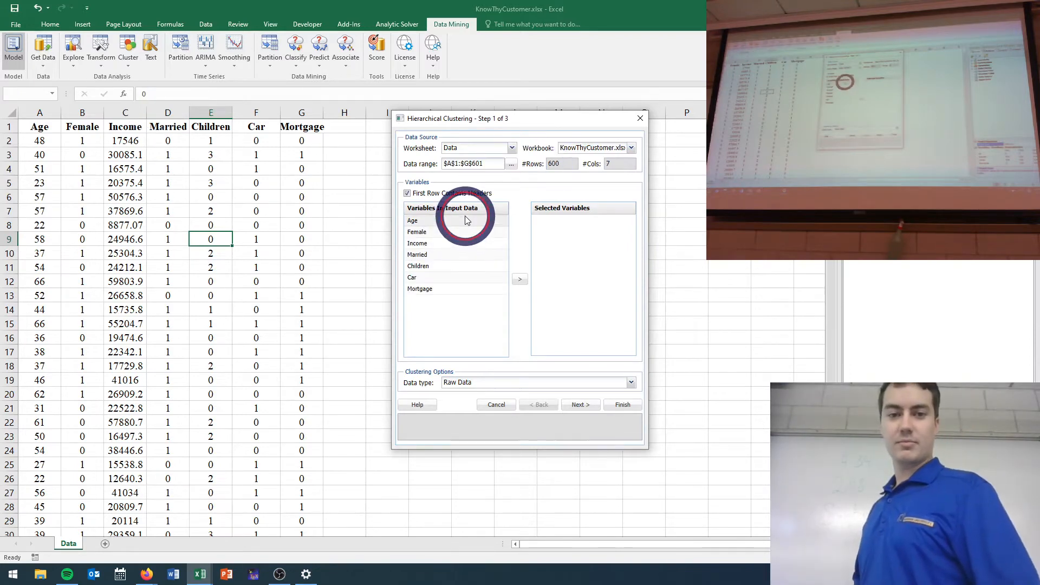
Add all seven input variables, Age through Mortgage, to the clustering's selected variables.
{"action": "double_click", "coordinate": [465, 220]}
{"action": "key", "text": "ctrl+a"}
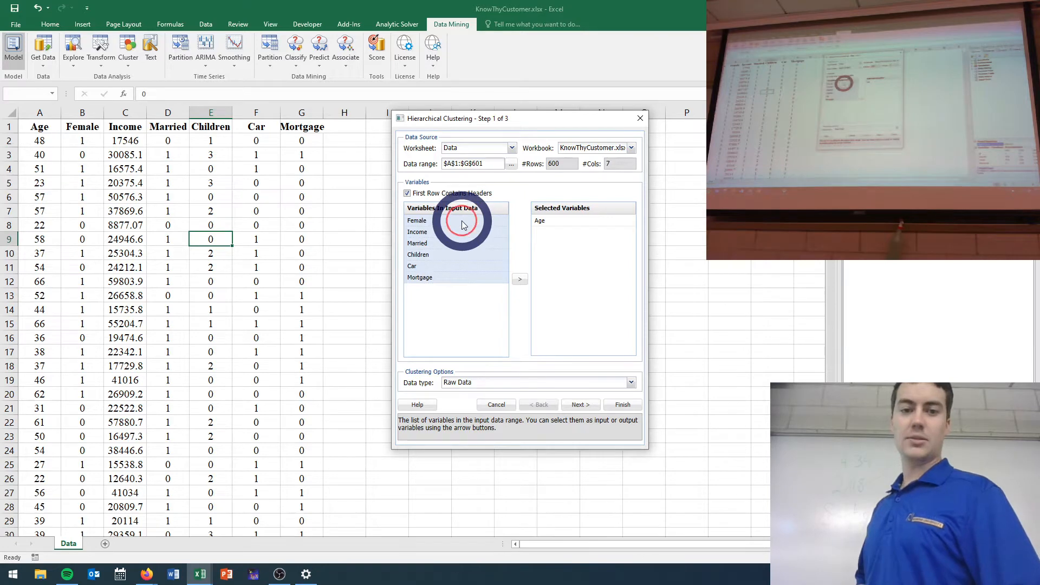
{"action": "key", "text": "ctrl+a"}
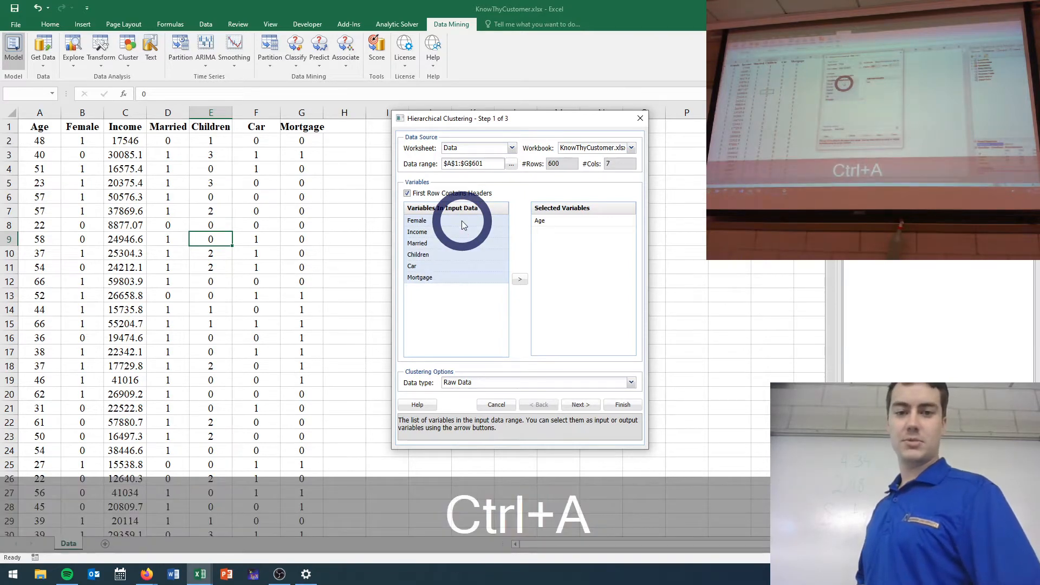
{"action": "left_click", "coordinate": [518, 281]}
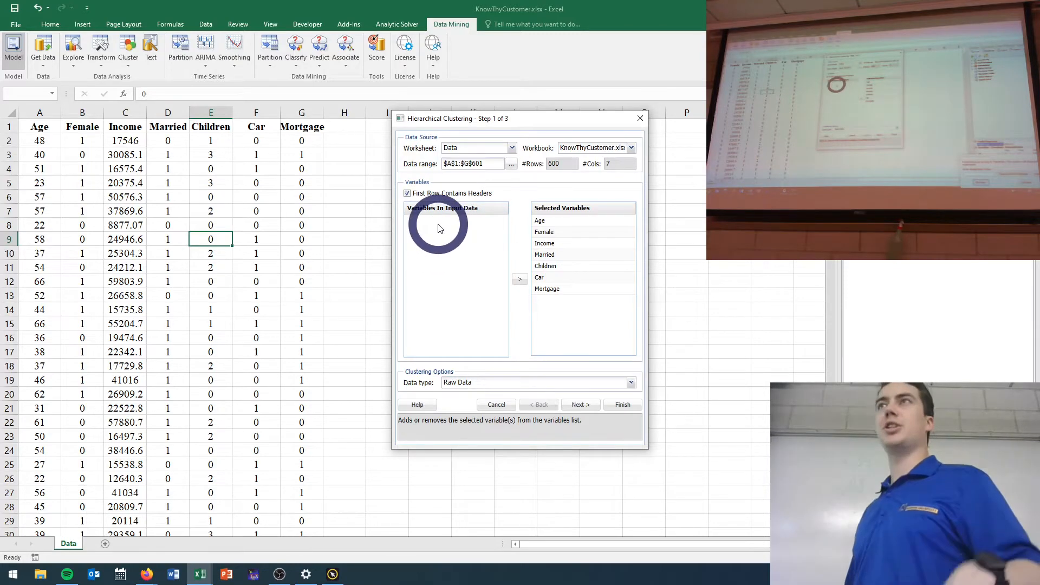
Try range-selecting the chosen clustering variables, and return Mortgage to the selected variables.
{"action": "left_click", "coordinate": [543, 221]}
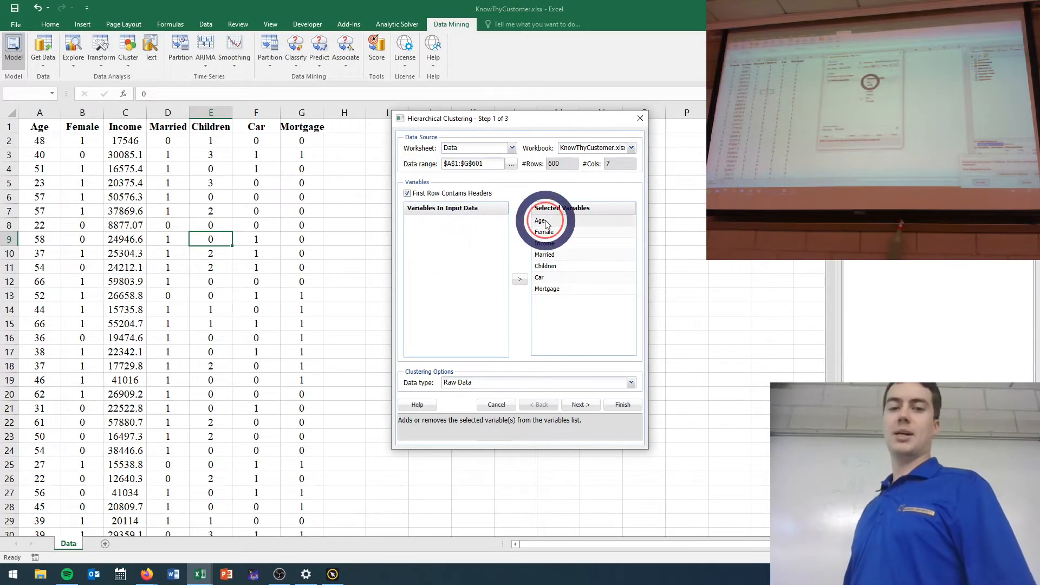
{"action": "double_click", "coordinate": [569, 291]}
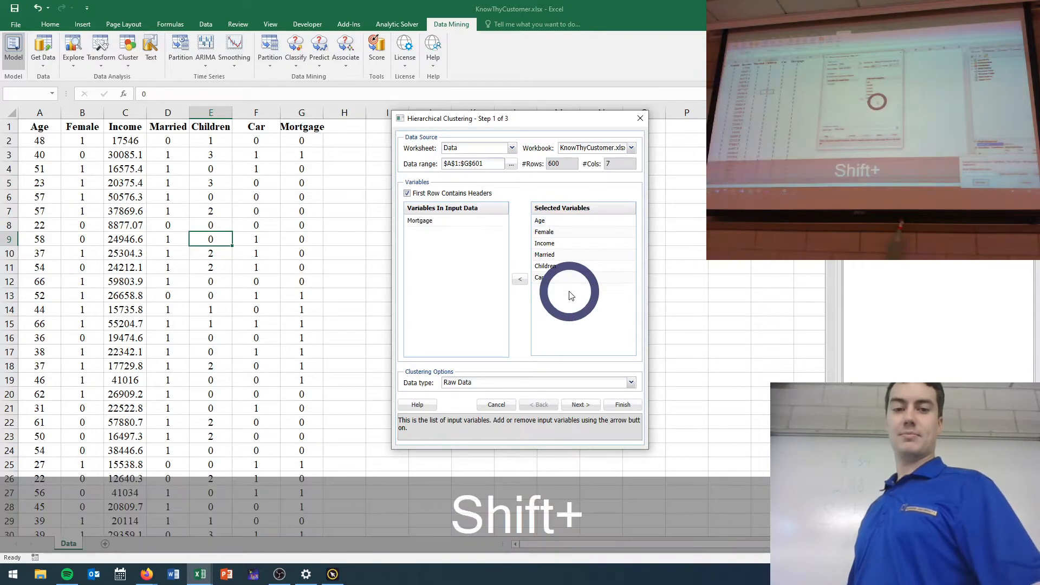
{"action": "left_click", "coordinate": [552, 219]}
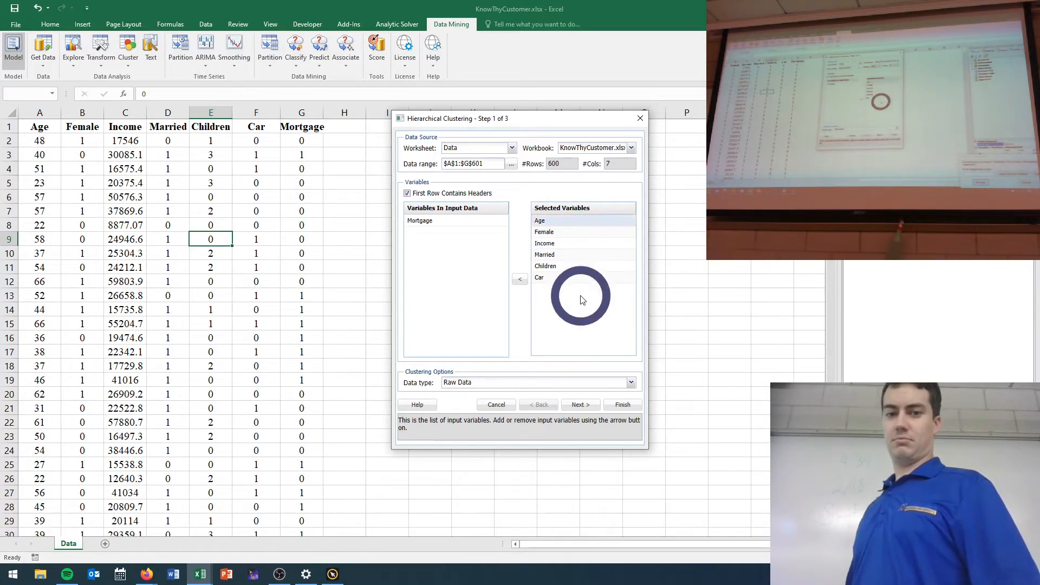
{"action": "key", "text": "shift"}
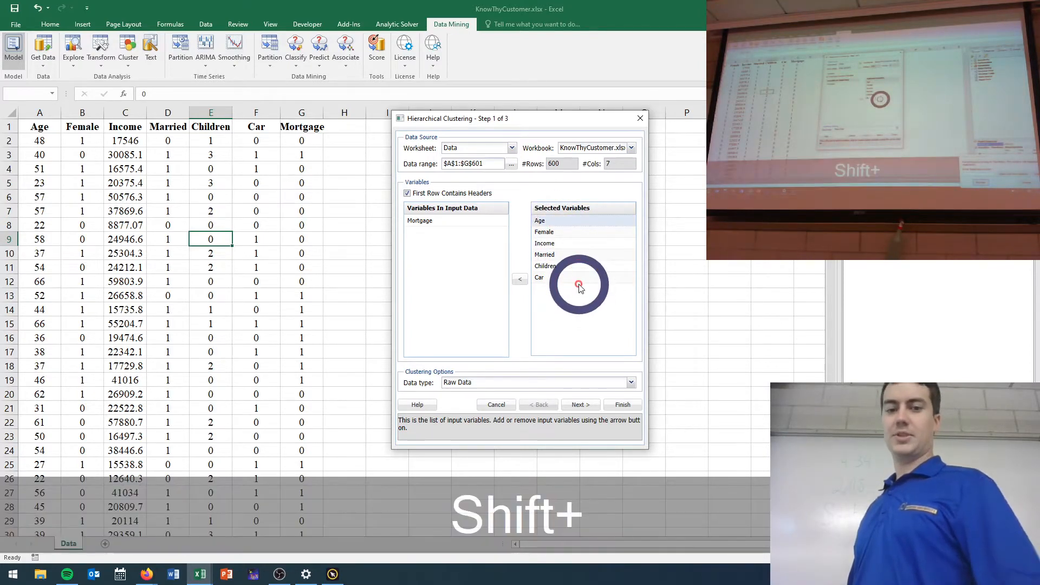
{"action": "left_click", "coordinate": [580, 286]}
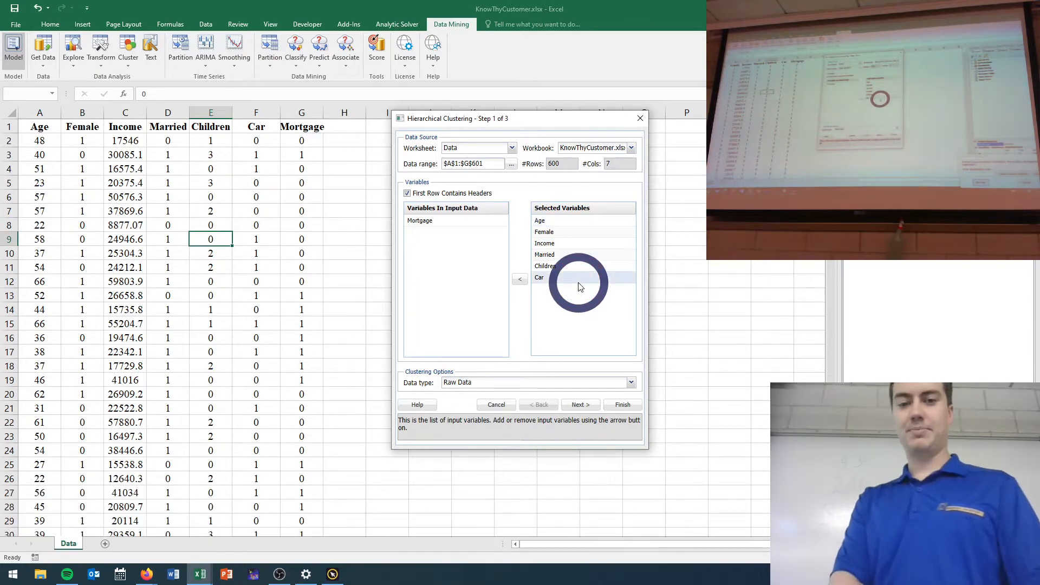
{"action": "key", "text": "shift"}
{"action": "left_click", "coordinate": [576, 225], "text": "shift"}
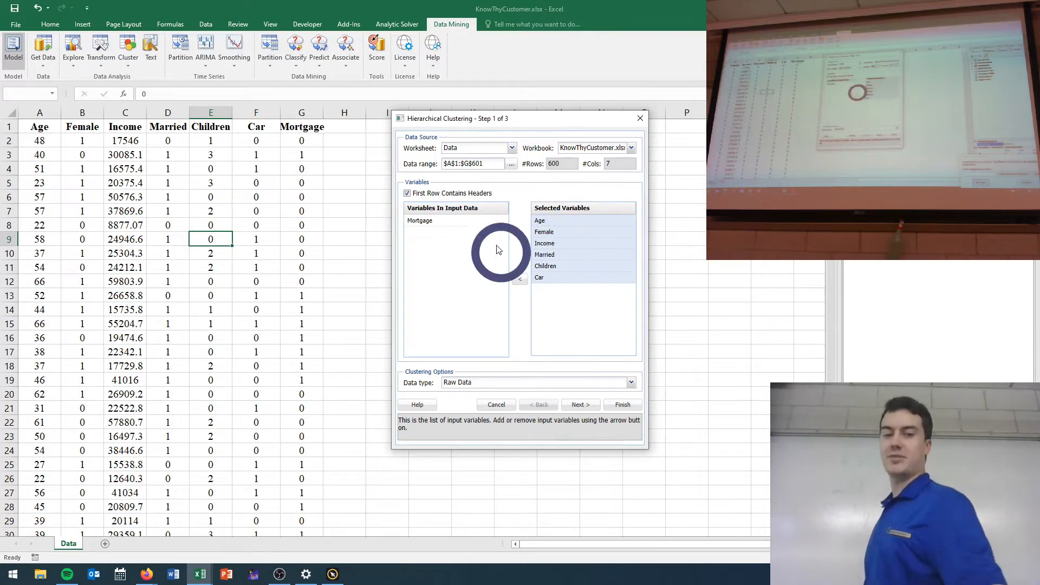
{"action": "double_click", "coordinate": [448, 223]}
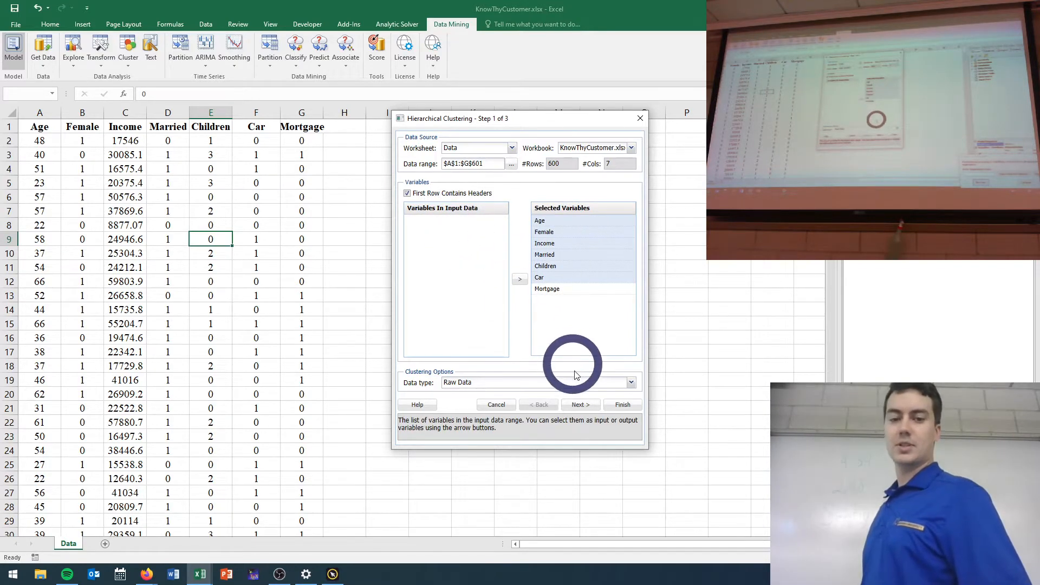
Run the clustering with McQuitty's Method and normalized input data, keeping the default dendrogram and cluster membership output options.
{"action": "left_click", "coordinate": [581, 407]}
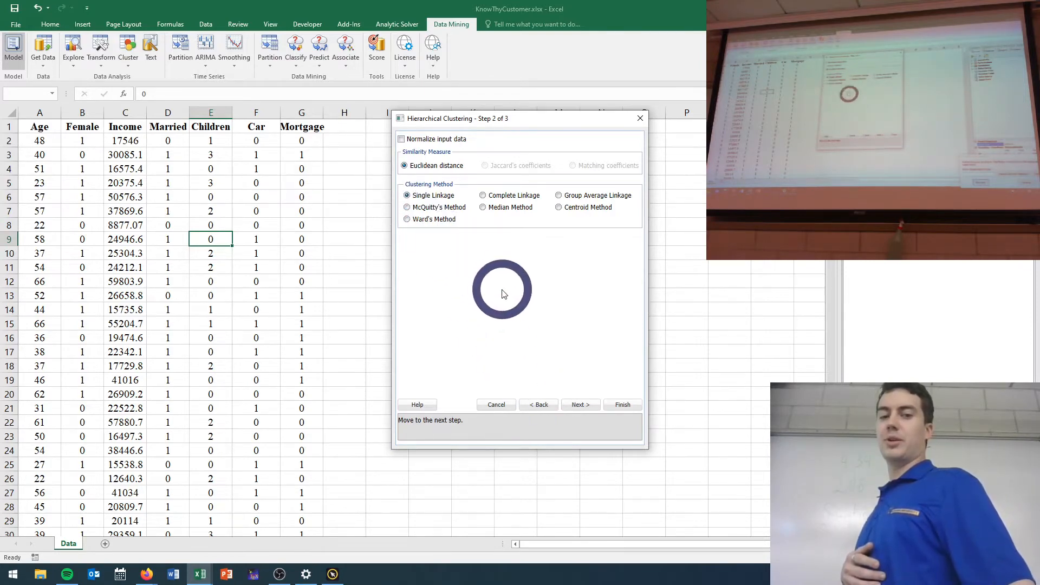
{"action": "left_click", "coordinate": [408, 211]}
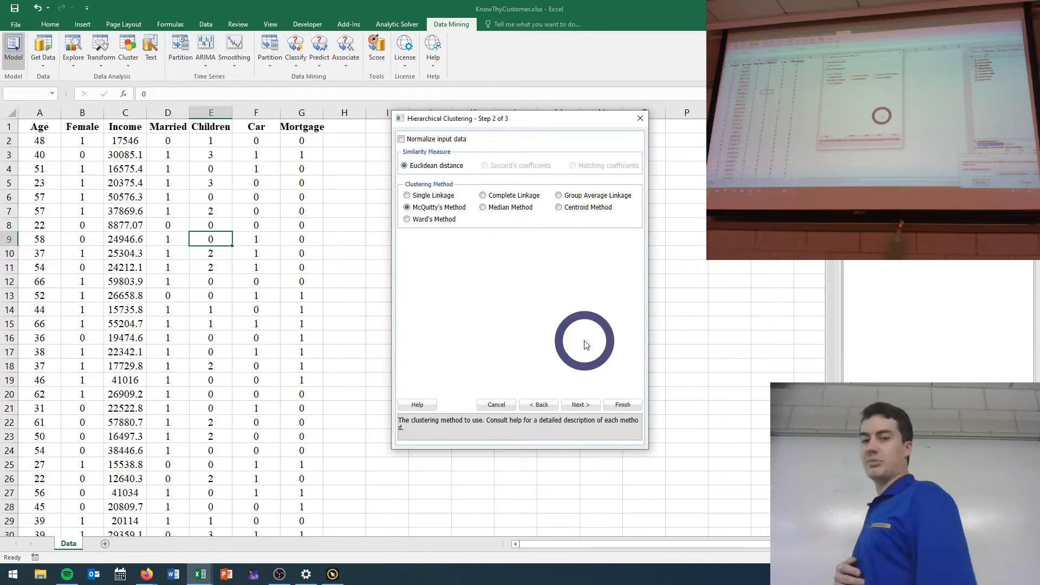
{"action": "left_click", "coordinate": [402, 139]}
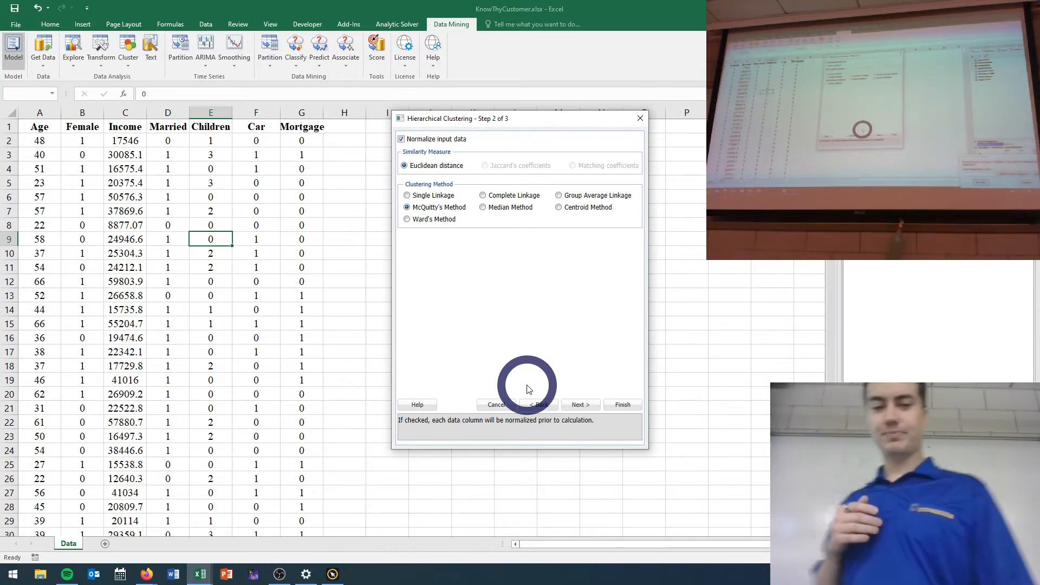
{"action": "left_click", "coordinate": [583, 406]}
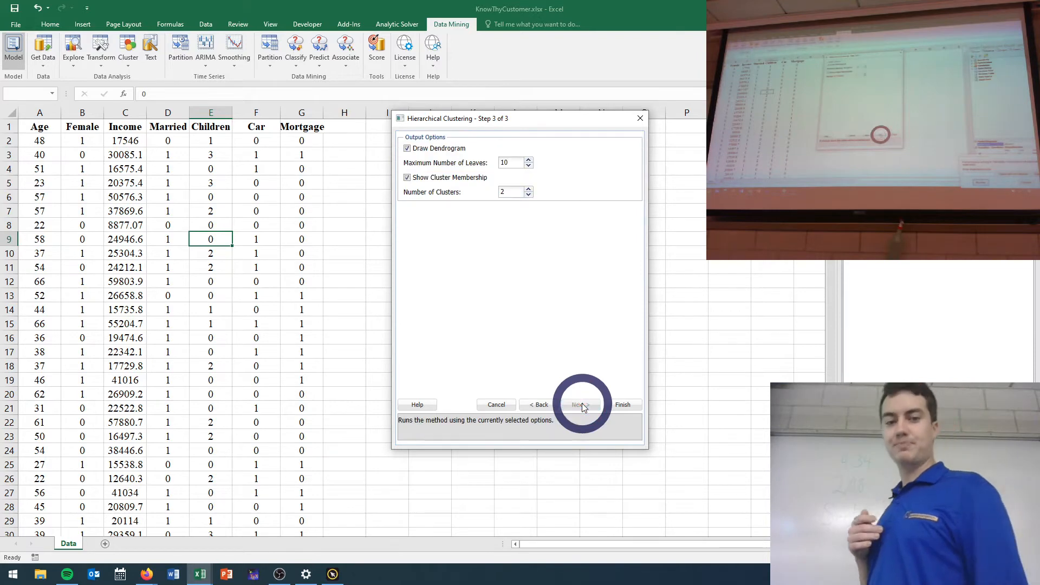
{"action": "left_click", "coordinate": [623, 405]}
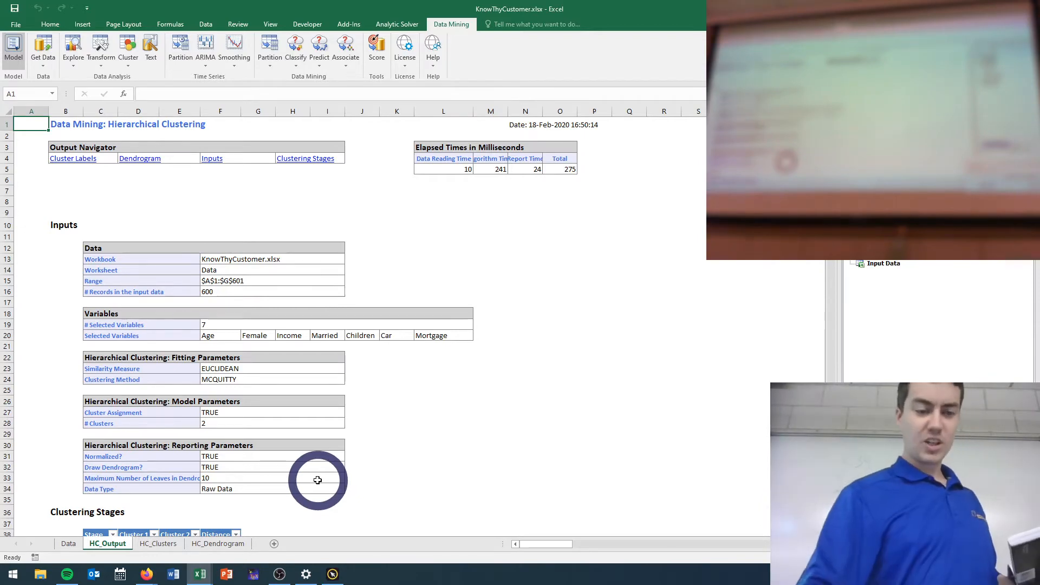
Delete the HC_Output, HC_Clusters and HC_Dendrogram sheets together, leaving only the Data sheet.
{"action": "left_click", "coordinate": [215, 542]}
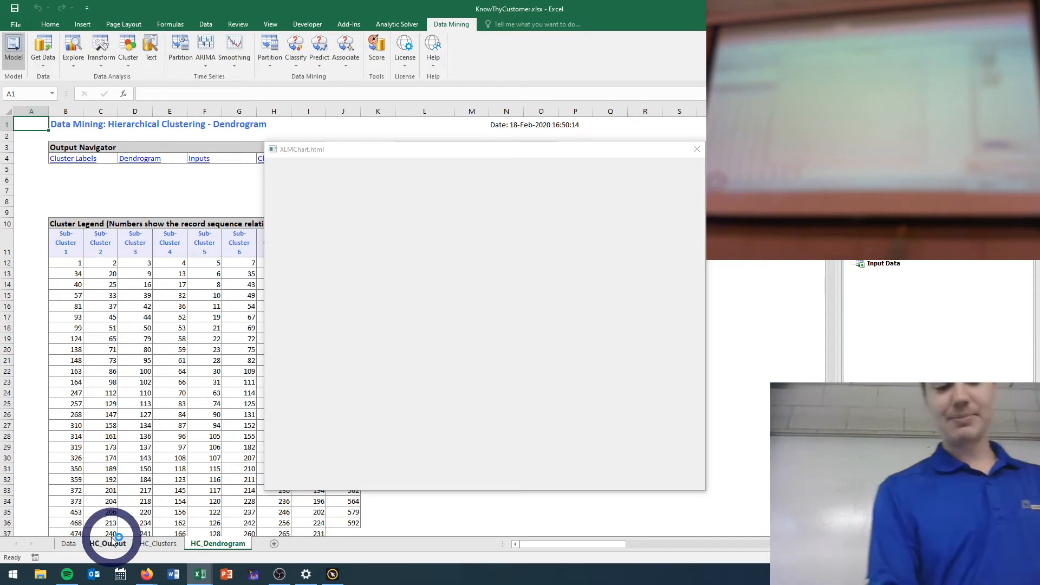
{"action": "left_click", "coordinate": [112, 542]}
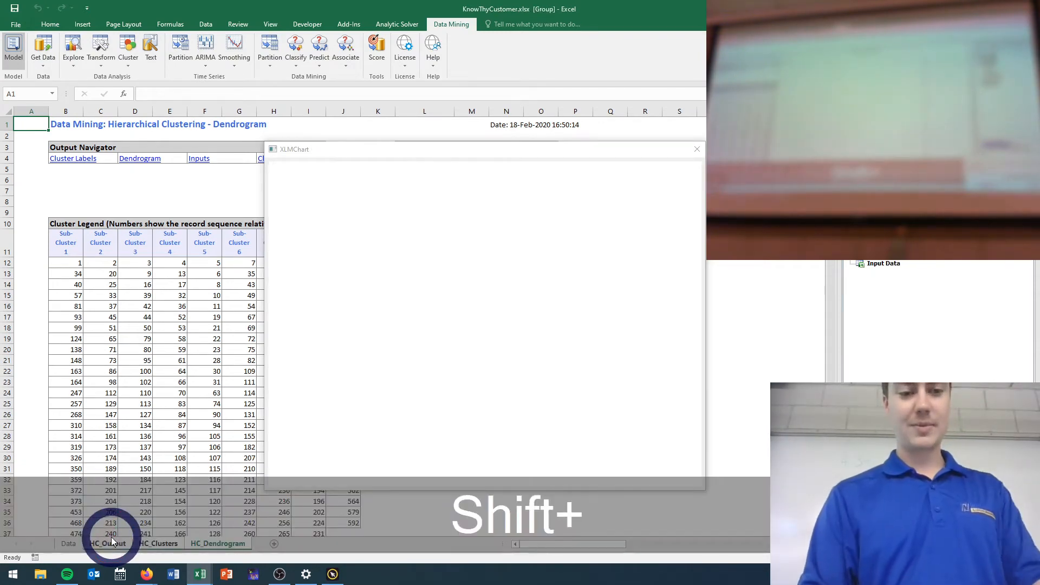
{"action": "right_click", "coordinate": [112, 542]}
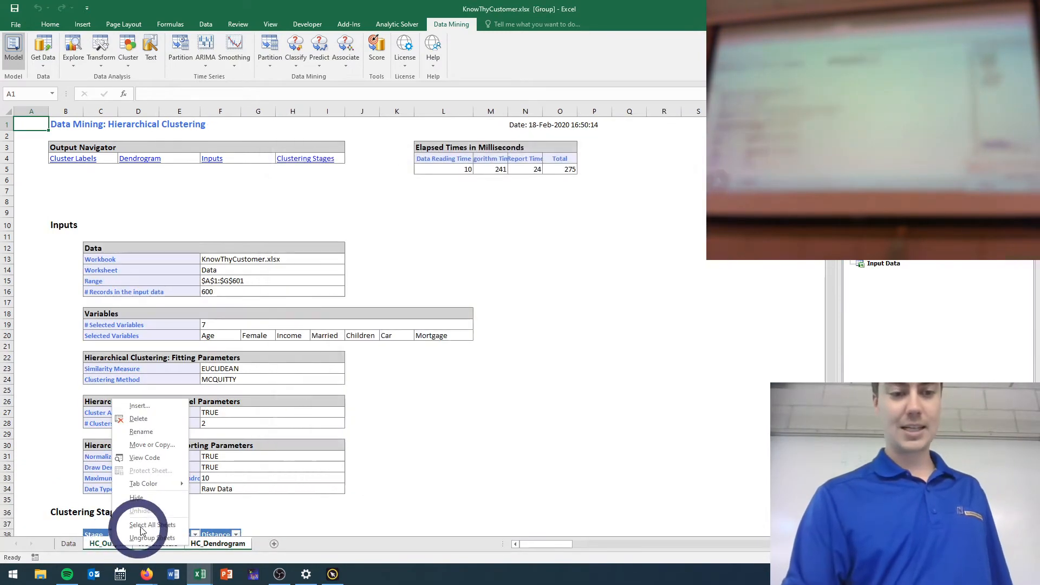
{"action": "left_click", "coordinate": [154, 417]}
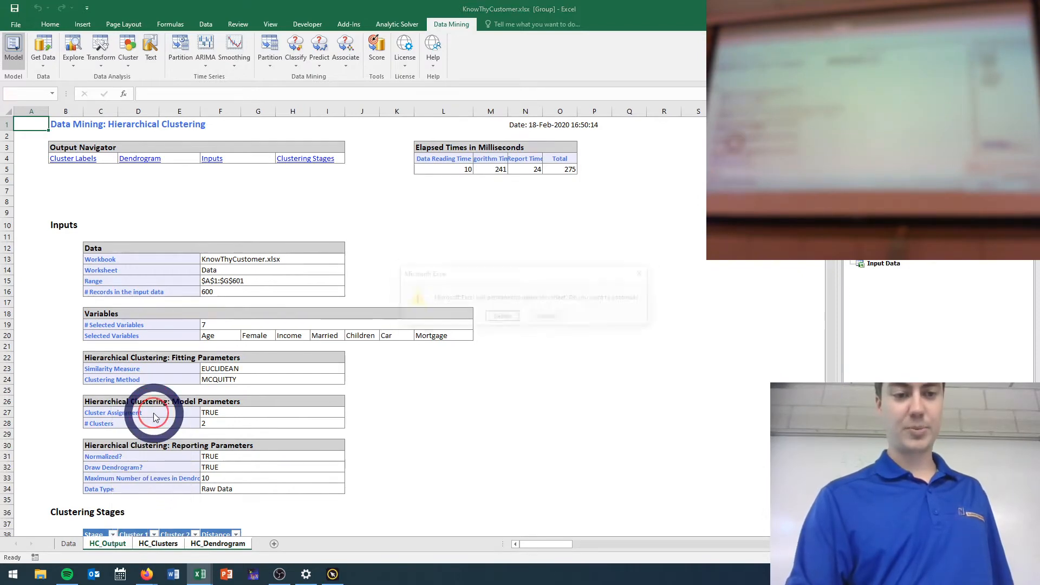
{"action": "left_click", "coordinate": [502, 316]}
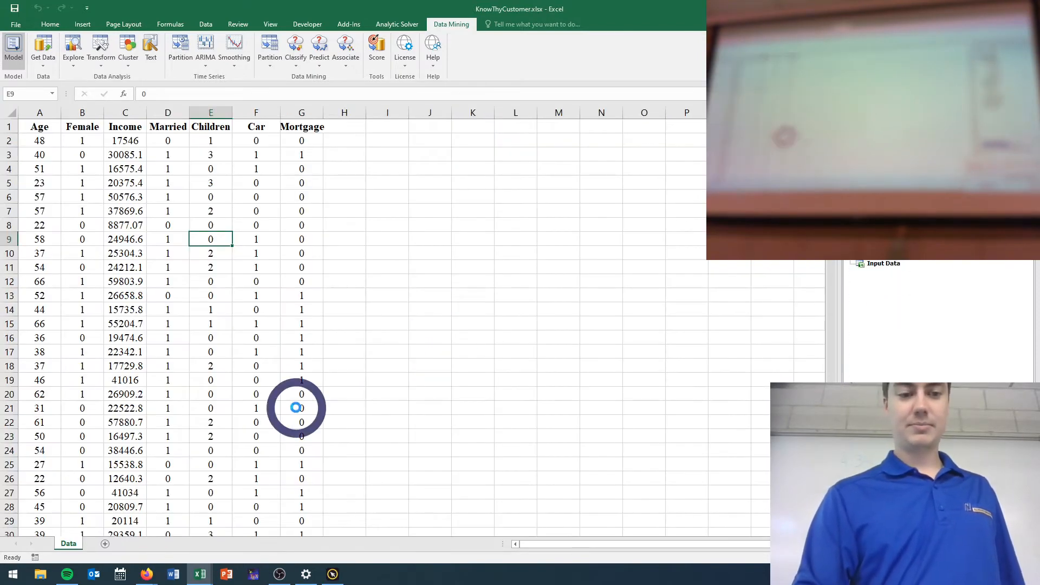
Run a Hierarchical Clustering on all seven variables using normalized data, Ward's Method and 10 clusters.
{"action": "left_click", "coordinate": [139, 60]}
{"action": "left_click", "coordinate": [176, 109]}
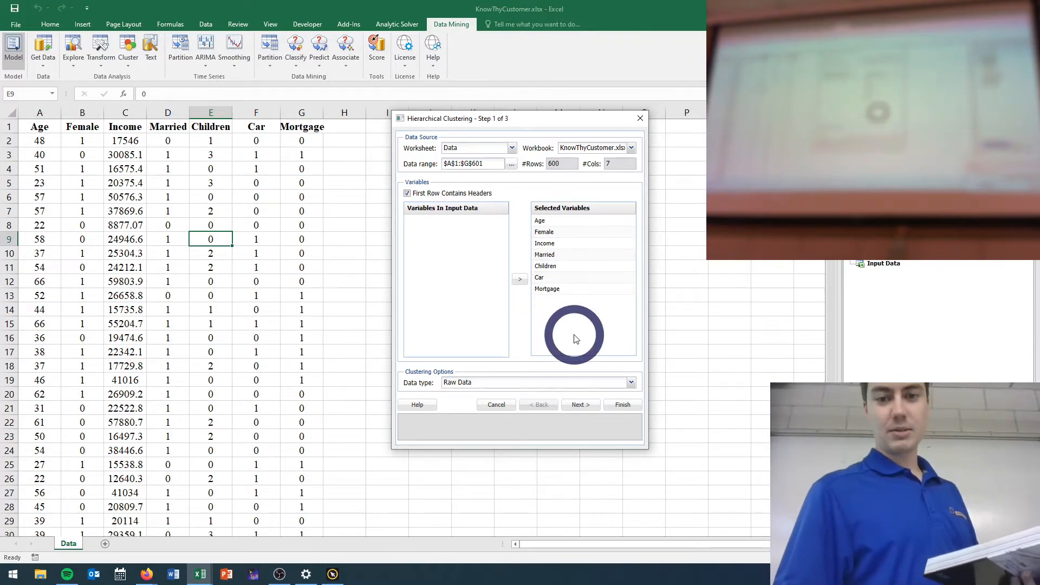
{"action": "left_click", "coordinate": [586, 410]}
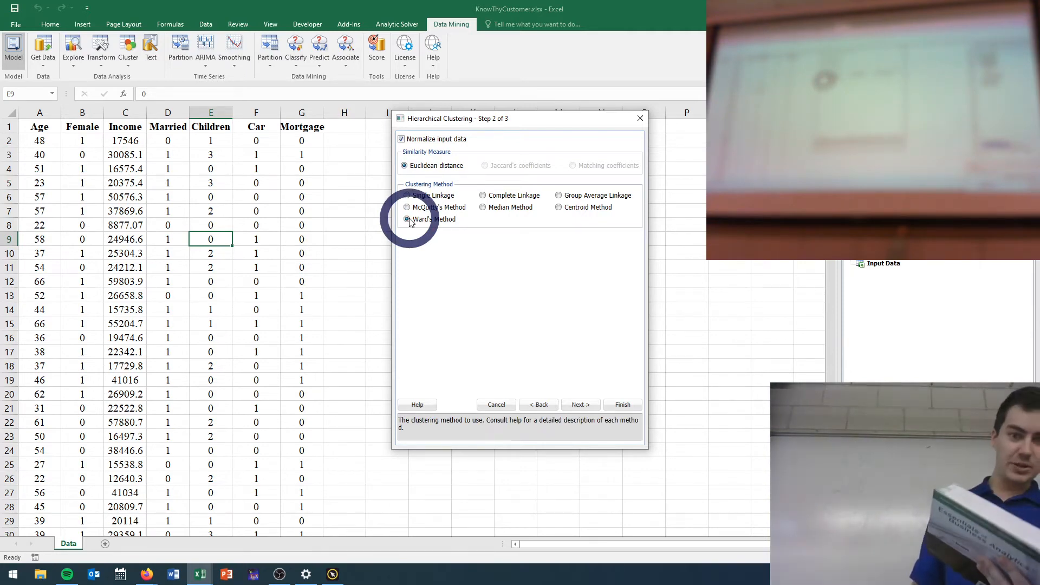
{"action": "left_click", "coordinate": [578, 406]}
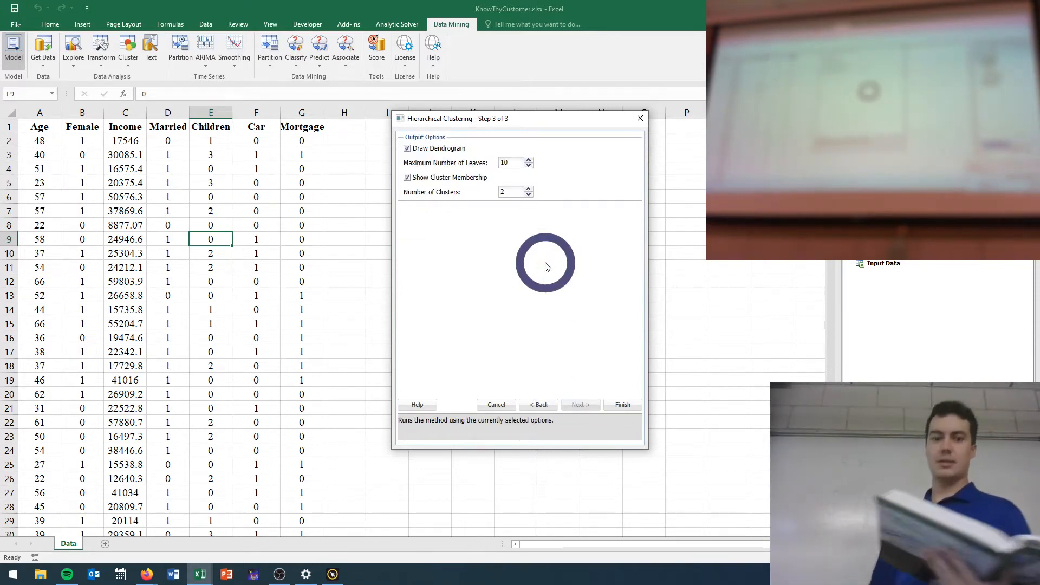
{"action": "left_click", "coordinate": [507, 194]}
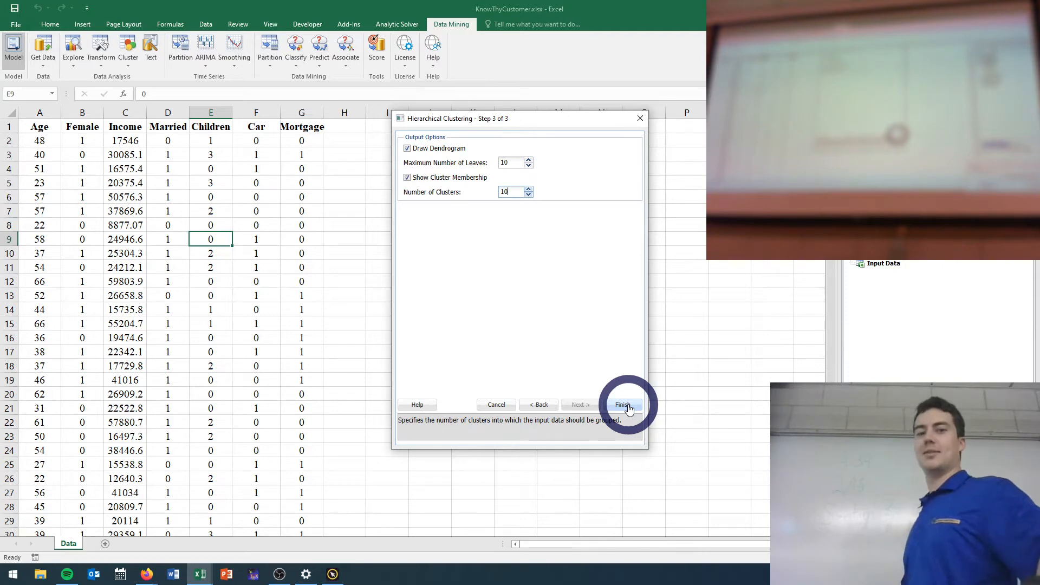
{"action": "left_click", "coordinate": [623, 405]}
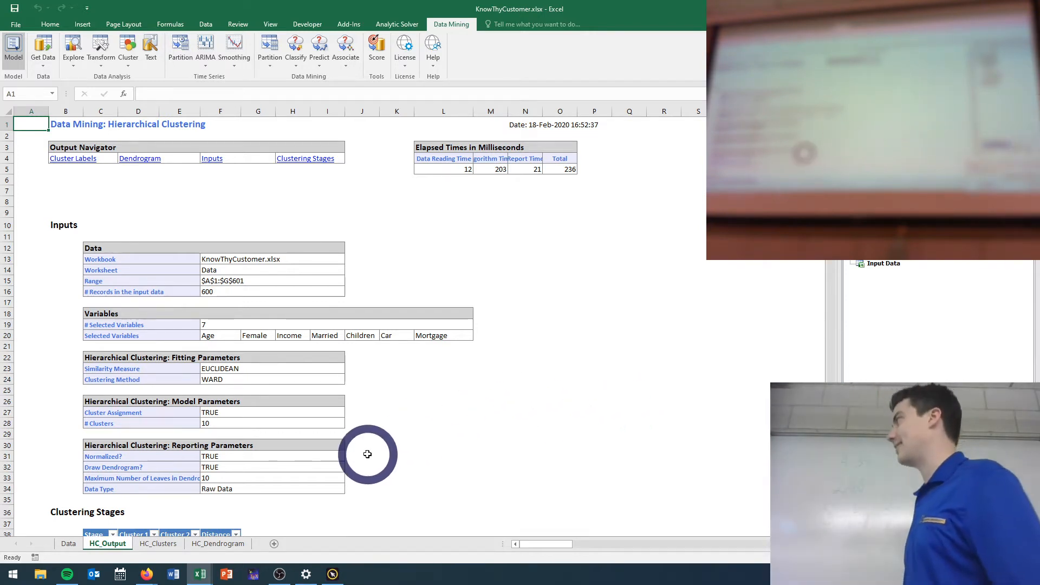
Examine the cluster and sub-cluster labels assigned to the records on the HC_Clusters sheet.
{"action": "left_click", "coordinate": [155, 544]}
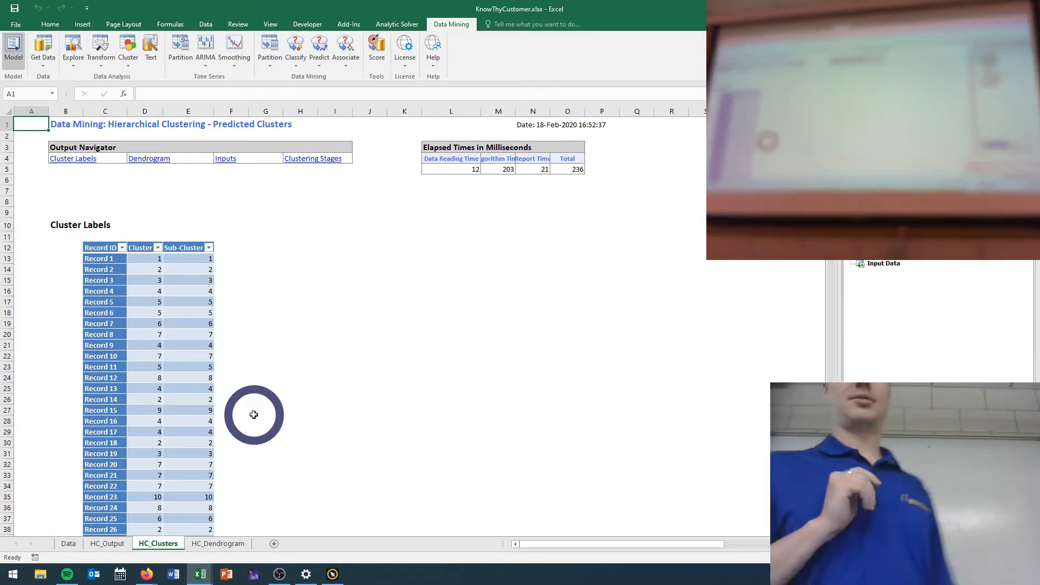
{"action": "scroll", "coordinate": [253, 415], "scroll_direction": "down", "scroll_amount": 2}
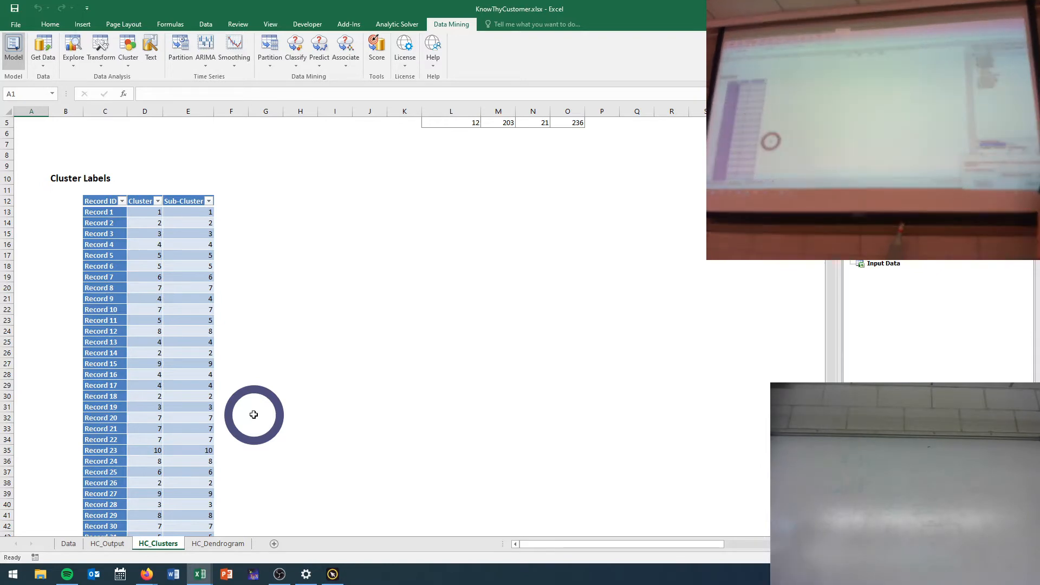
{"action": "scroll", "coordinate": [253, 414], "scroll_direction": "up", "scroll_amount": 2}
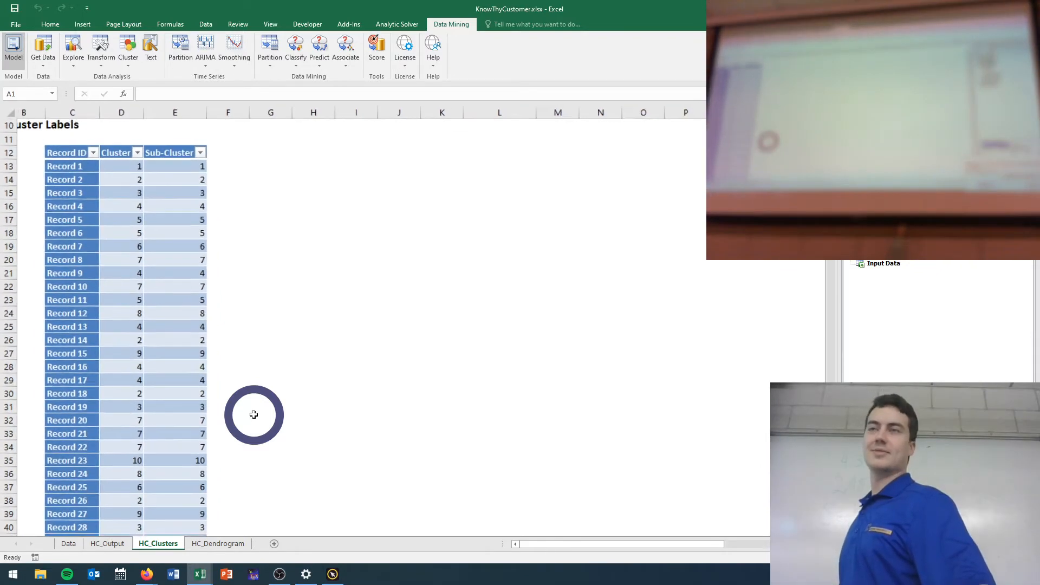
{"action": "scroll", "coordinate": [254, 415], "scroll_direction": "up", "scroll_amount": 2}
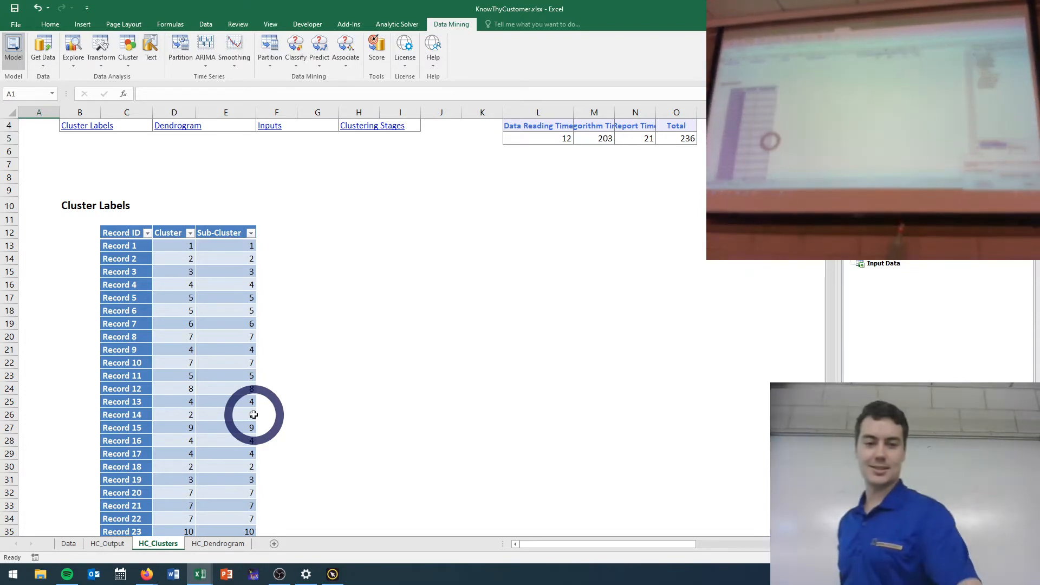
{"action": "scroll", "coordinate": [239, 334], "scroll_direction": "down", "scroll_amount": 2}
{"action": "scroll", "coordinate": [239, 334], "scroll_direction": "down", "scroll_amount": 9}
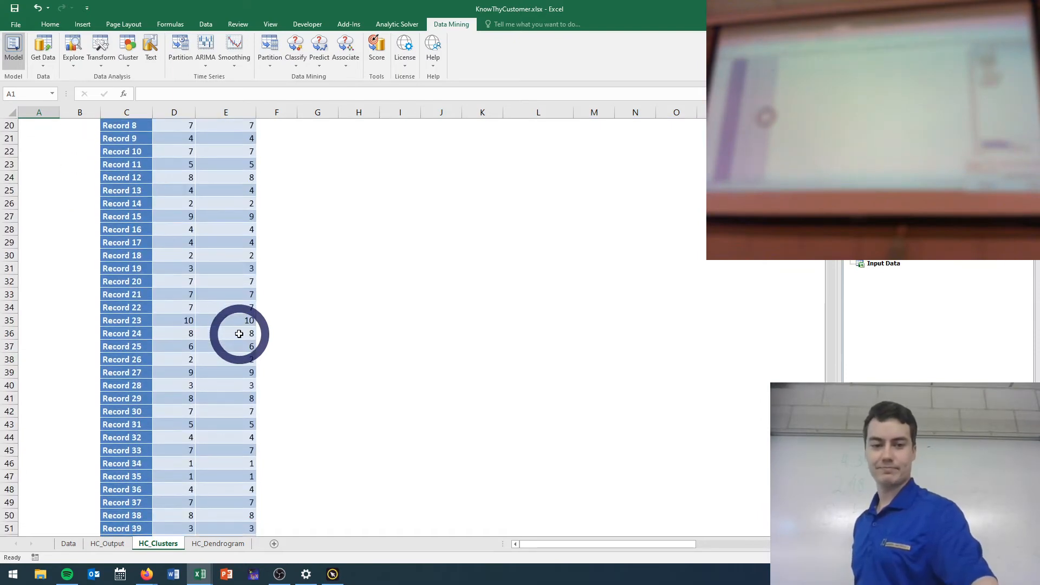
{"action": "scroll", "coordinate": [239, 335], "scroll_direction": "down", "scroll_amount": 16}
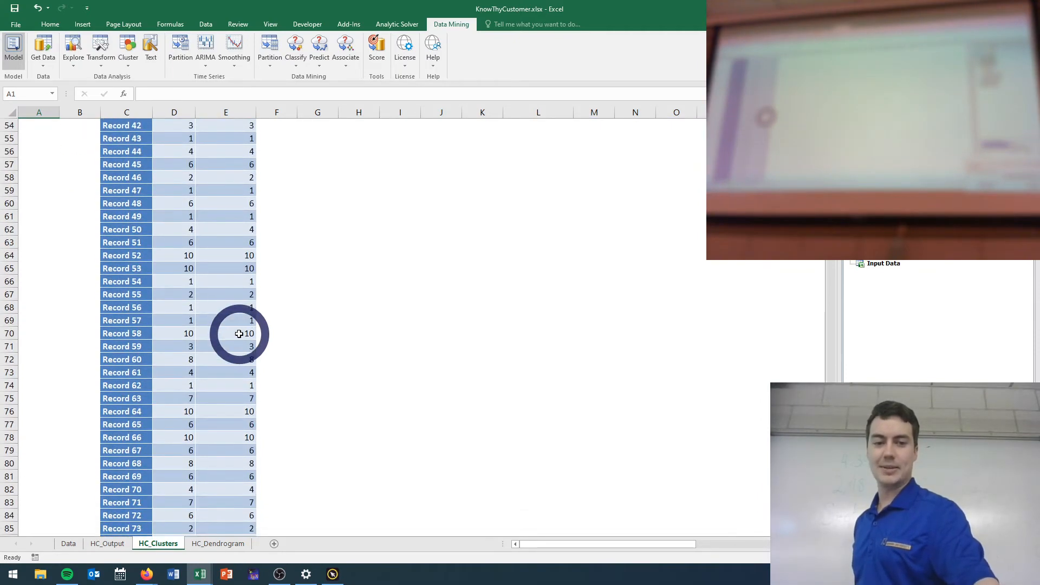
{"action": "scroll", "coordinate": [239, 335], "scroll_direction": "down", "scroll_amount": 7}
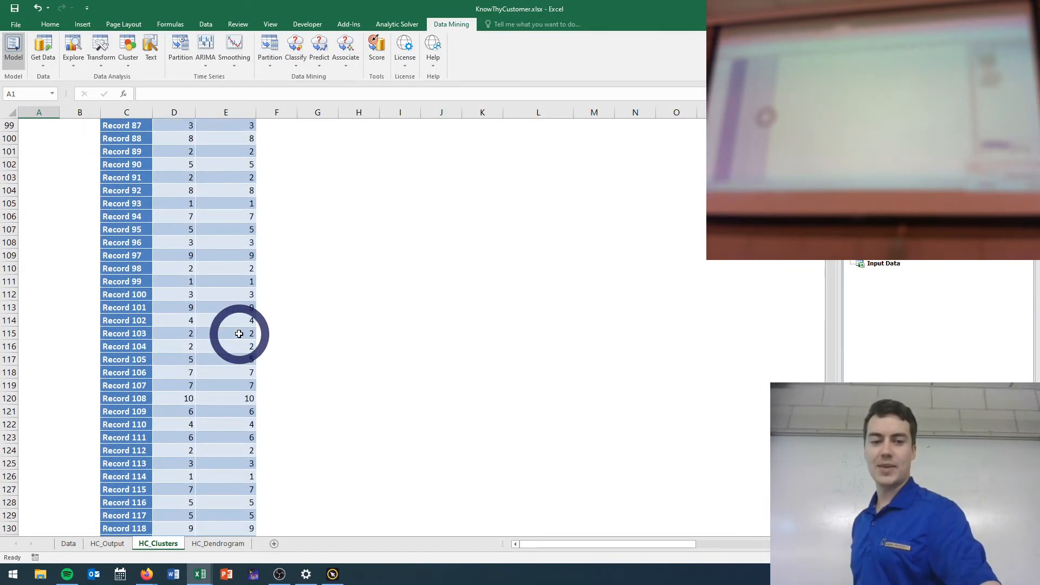
{"action": "scroll", "coordinate": [239, 334], "scroll_direction": "down", "scroll_amount": 16}
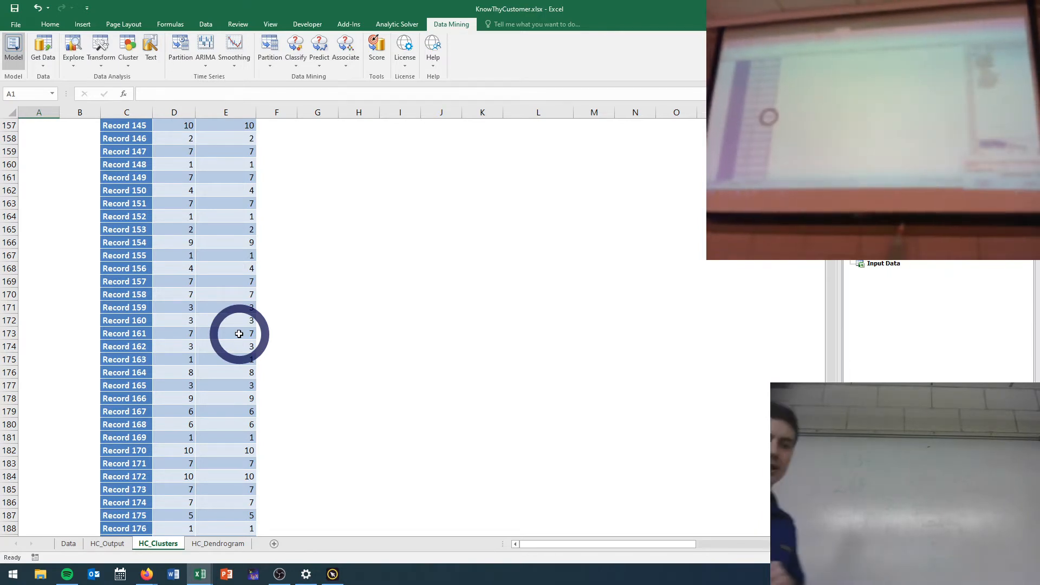
{"action": "scroll", "coordinate": [239, 334], "scroll_direction": "up", "scroll_amount": 20}
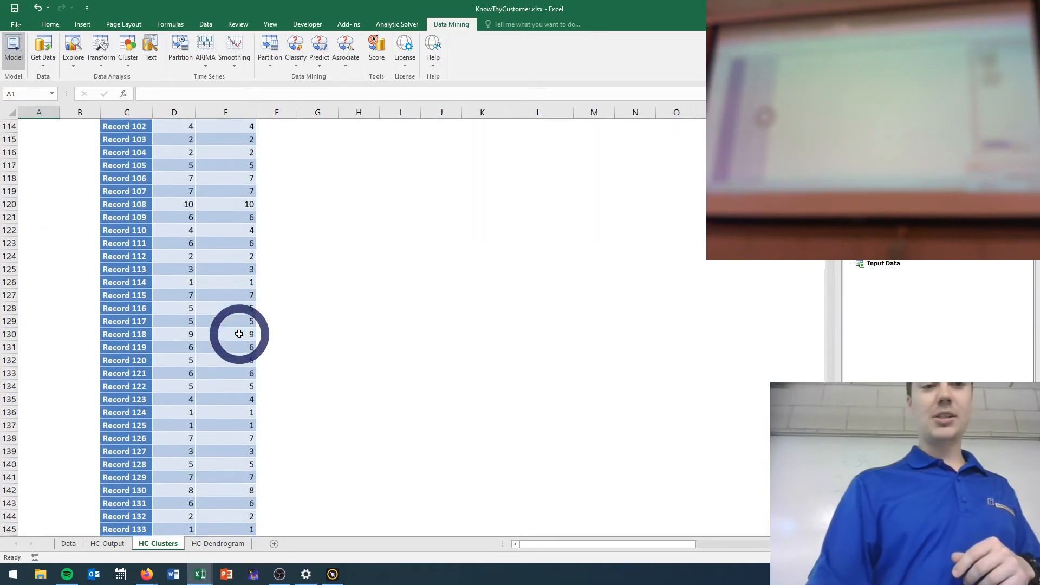
{"action": "scroll", "coordinate": [239, 334], "scroll_direction": "up", "scroll_amount": 8}
Copy all Sub-Cluster values from E13 down to the last record, without the column header.
{"action": "left_click", "coordinate": [222, 288]}
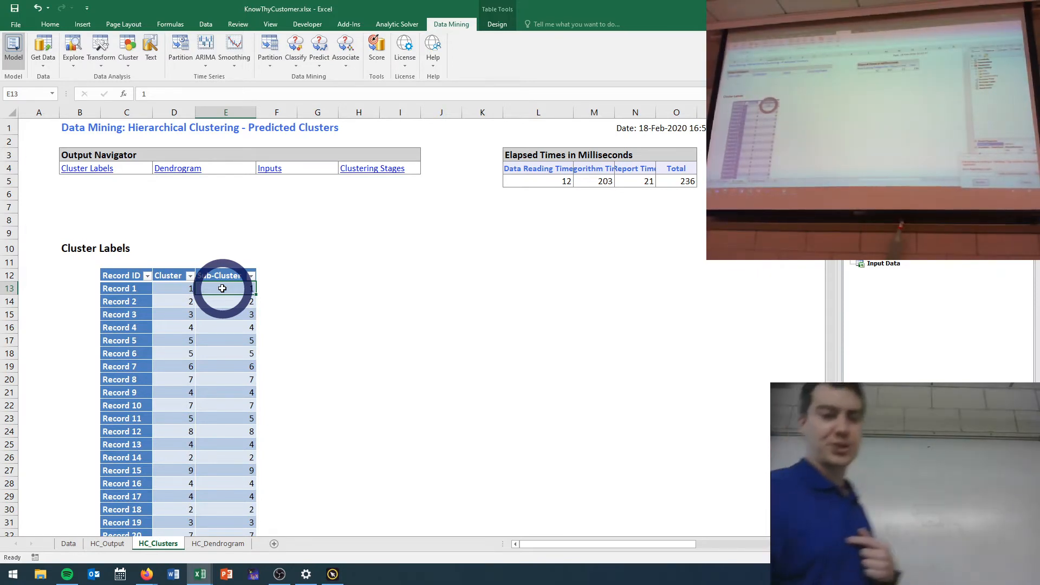
{"action": "double_click", "coordinate": [220, 276]}
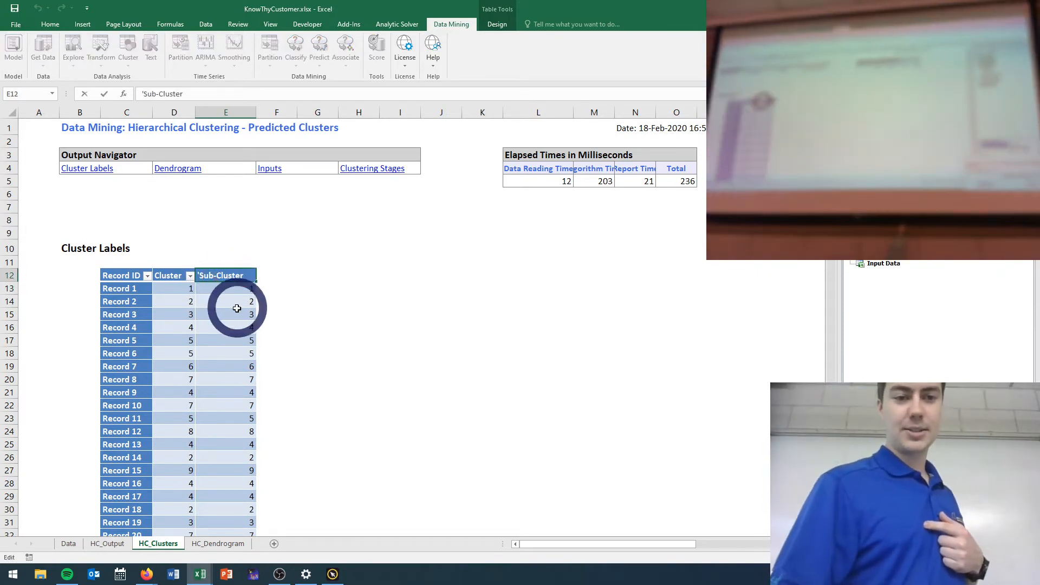
{"action": "left_click", "coordinate": [230, 293]}
{"action": "right_click", "coordinate": [230, 294]}
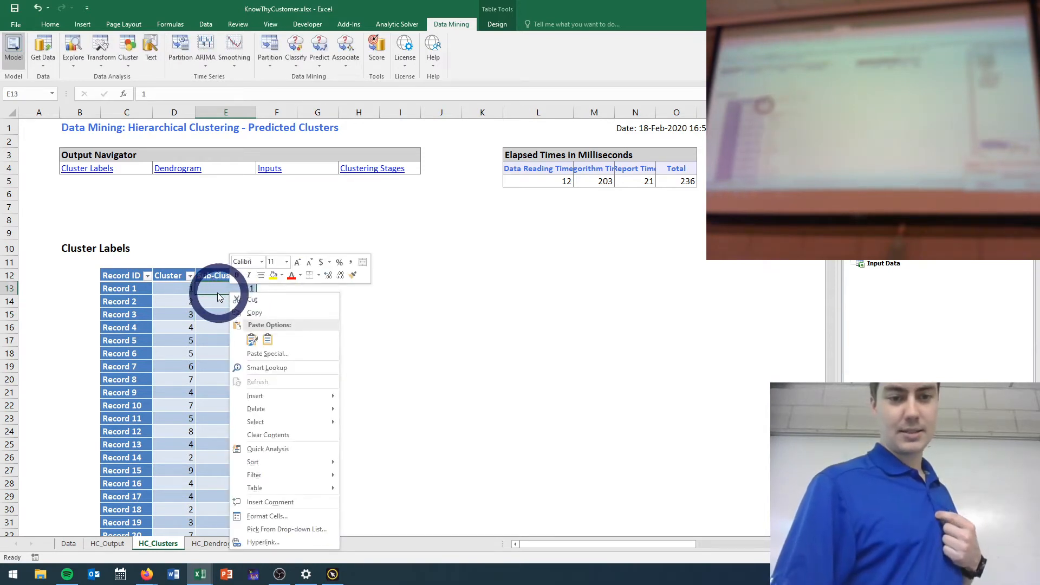
{"action": "left_click", "coordinate": [217, 291]}
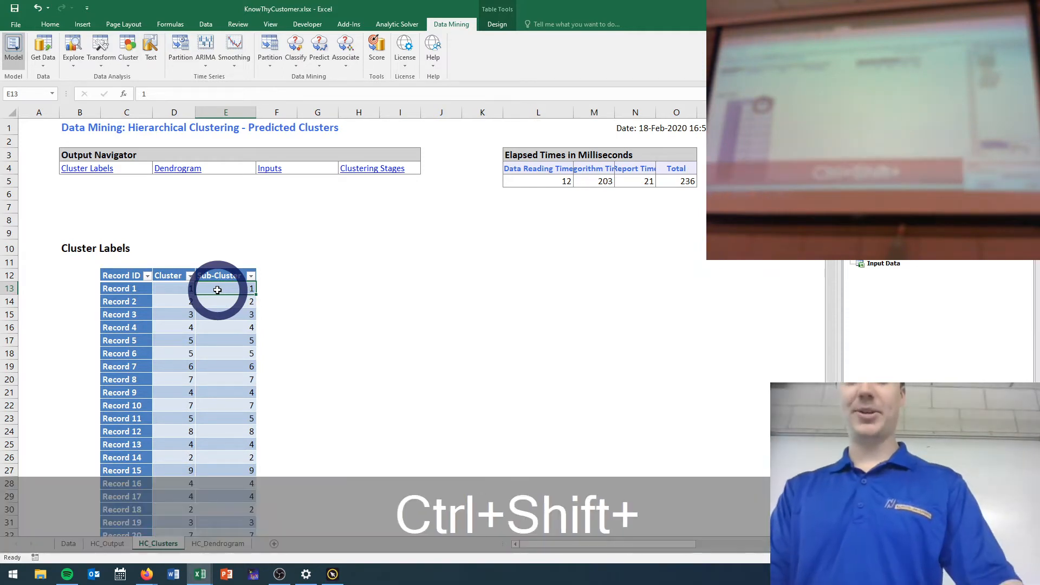
{"action": "key", "text": "ctrl+shift+Down"}
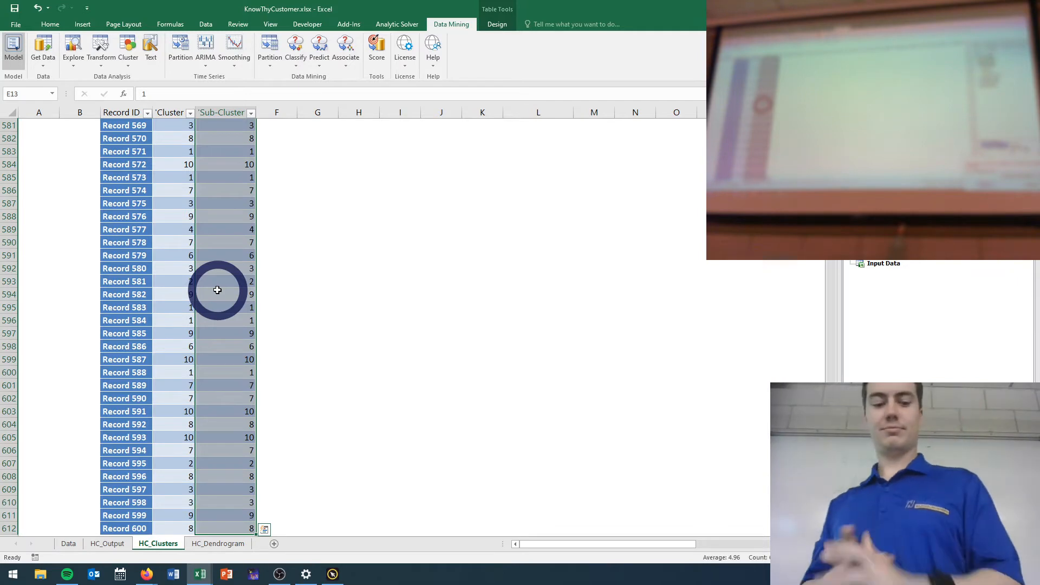
{"action": "key", "text": "ctrl+c"}
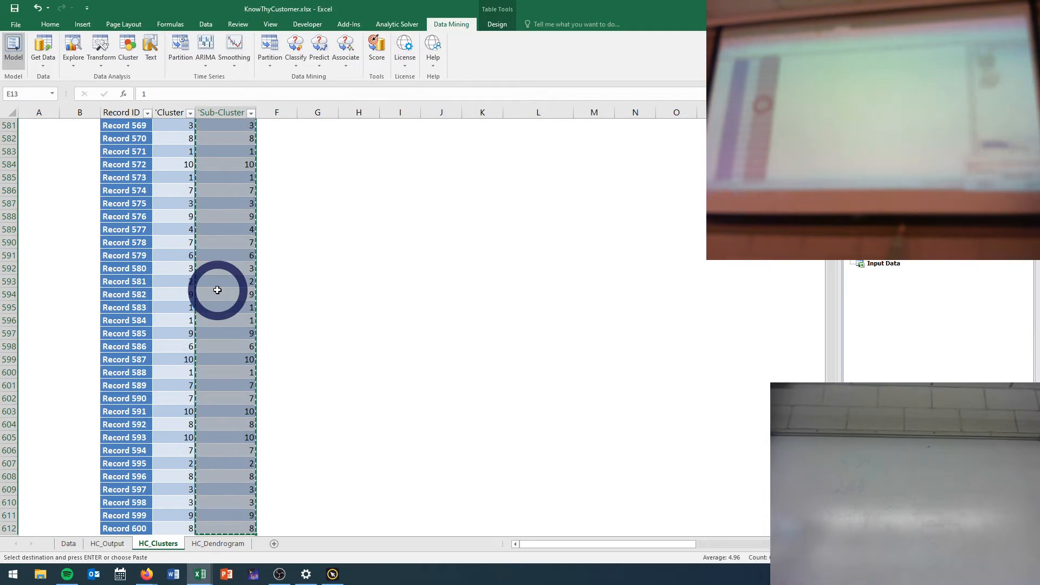
Paste the copied sub-cluster values into the Data sheet starting at cell H1, beside the Mortgage column.
{"action": "scroll", "coordinate": [217, 290], "scroll_direction": "up", "scroll_amount": 20}
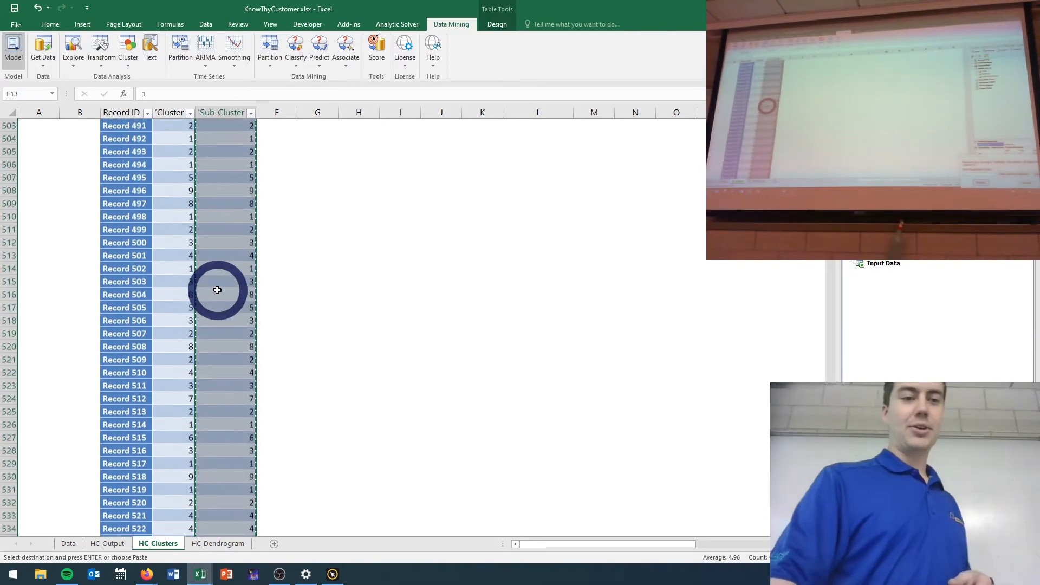
{"action": "scroll", "coordinate": [217, 290], "scroll_direction": "up", "scroll_amount": 20}
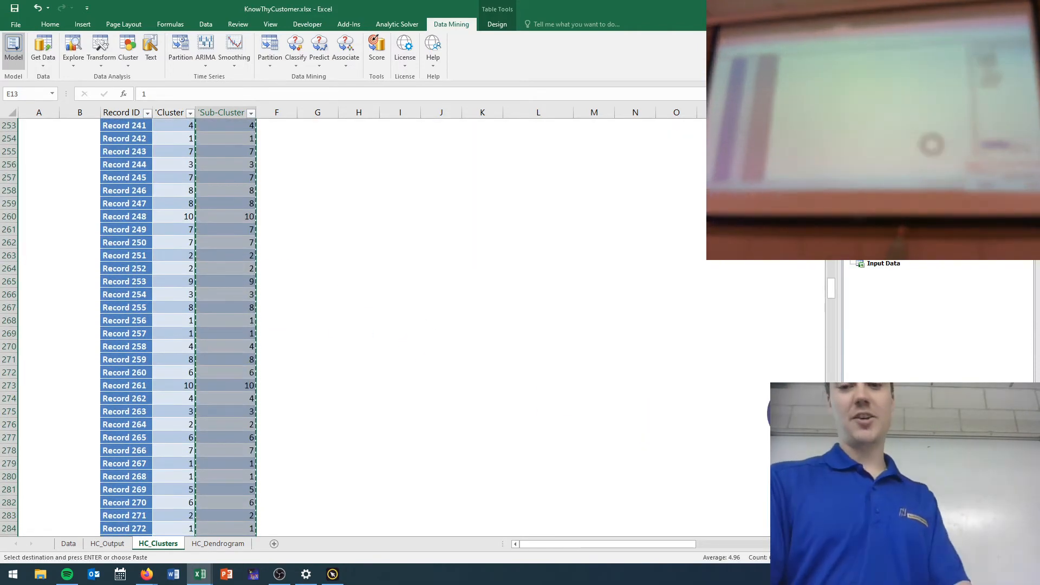
{"action": "left_click_drag", "start_coordinate": [832, 287], "coordinate": [832, 122]}
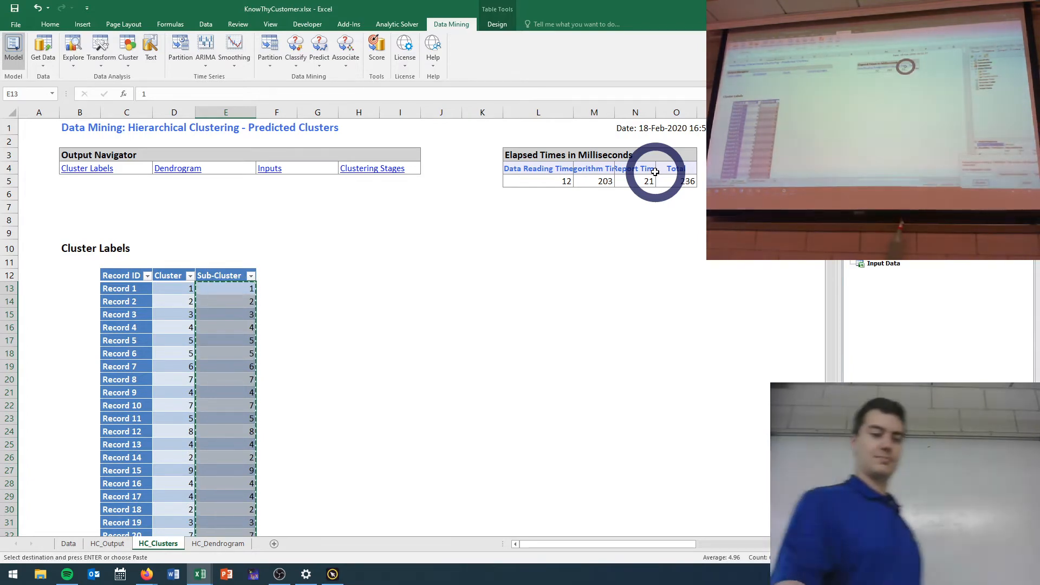
{"action": "left_click", "coordinate": [68, 543]}
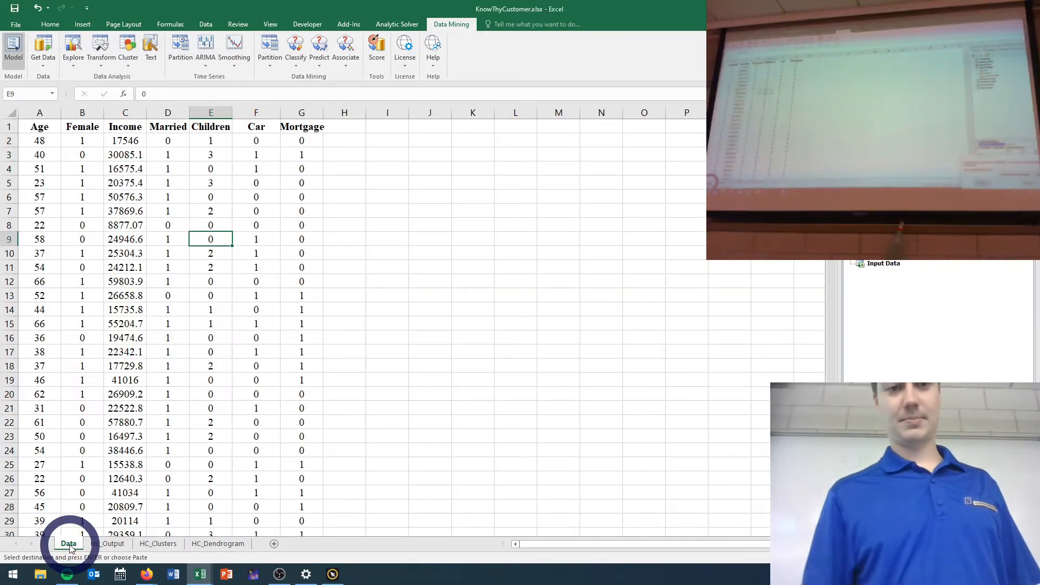
{"action": "left_click", "coordinate": [347, 128]}
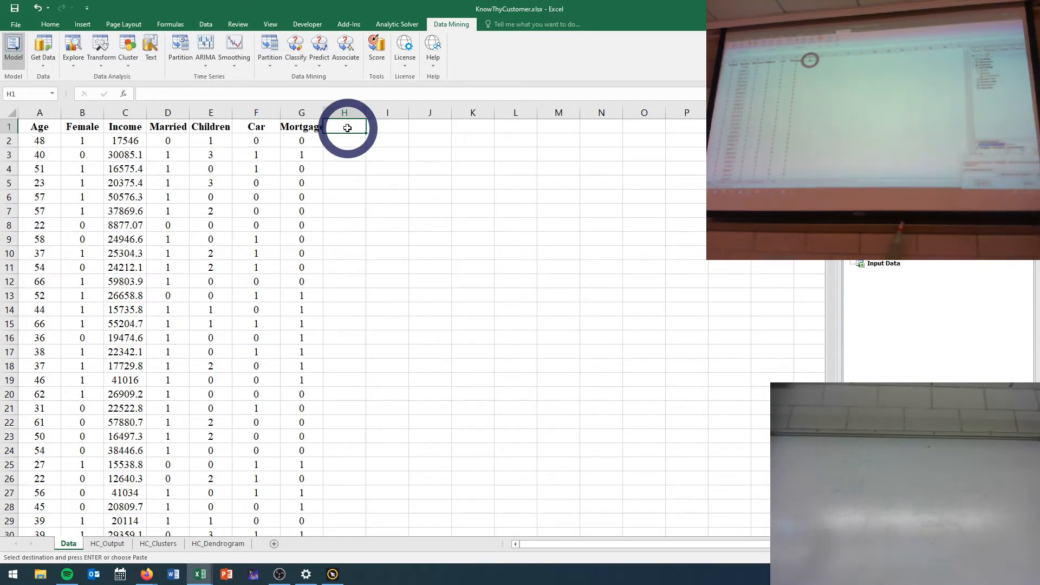
{"action": "key", "text": "ctrl+v"}
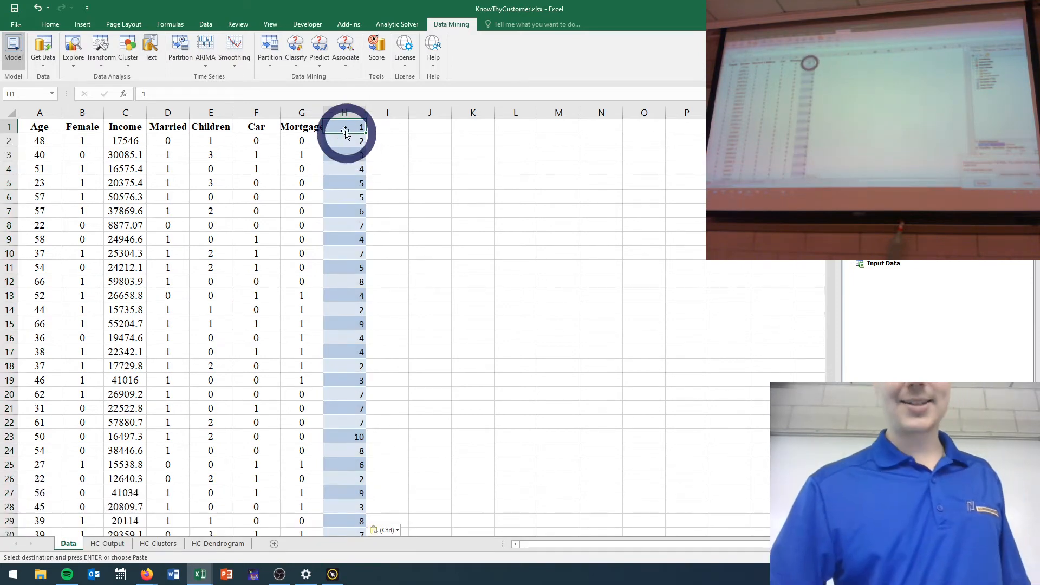
Insert a blank cell at H1, shifting the pasted cluster values down to align with the data rows.
{"action": "right_click", "coordinate": [345, 126]}
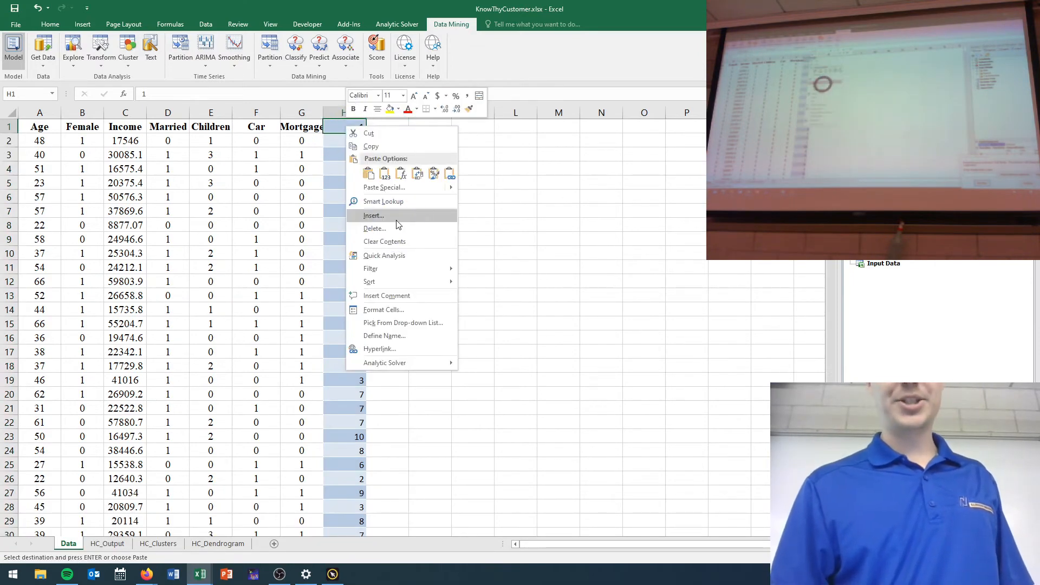
{"action": "left_click", "coordinate": [376, 220]}
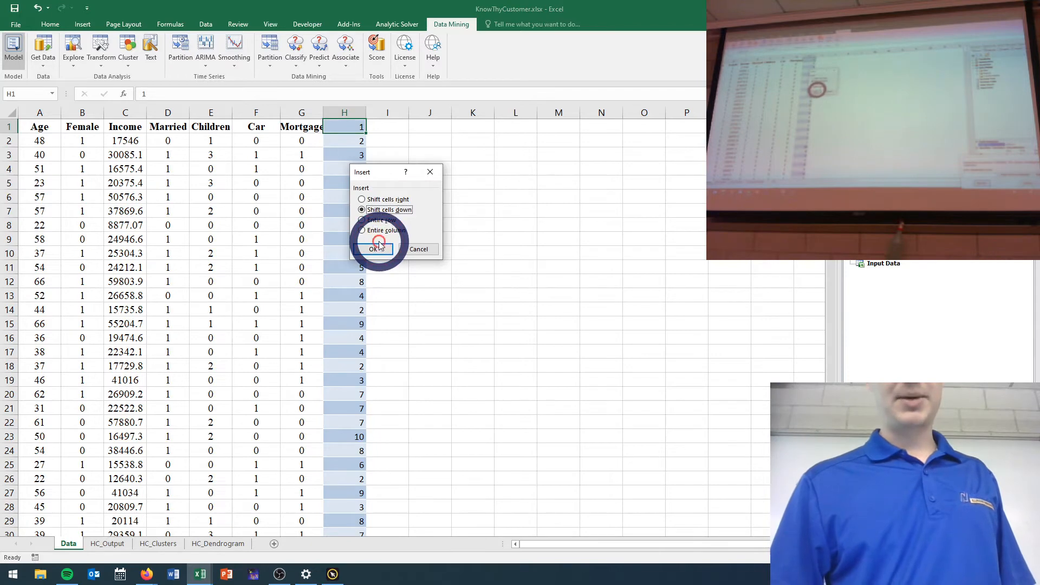
{"action": "left_click", "coordinate": [378, 245]}
Enter the header "Cluster Num" in cell H1 above the pasted cluster values.
{"action": "left_click", "coordinate": [342, 126]}
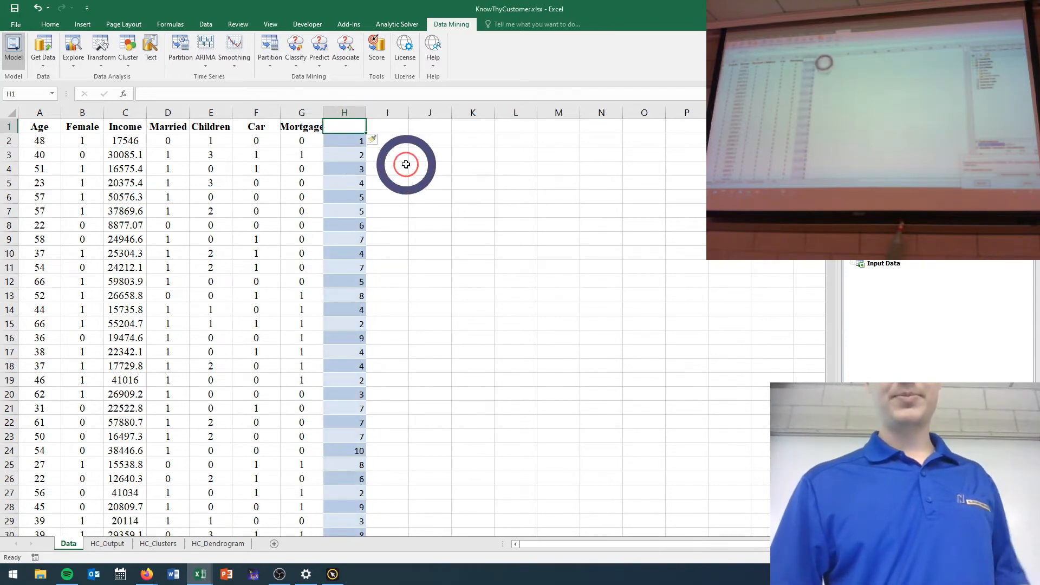
{"action": "type", "text": "Xlu"}
{"action": "key", "text": "BackSpace"}
{"action": "key", "text": "BackSpace"}
{"action": "key", "text": "BackSpace"}
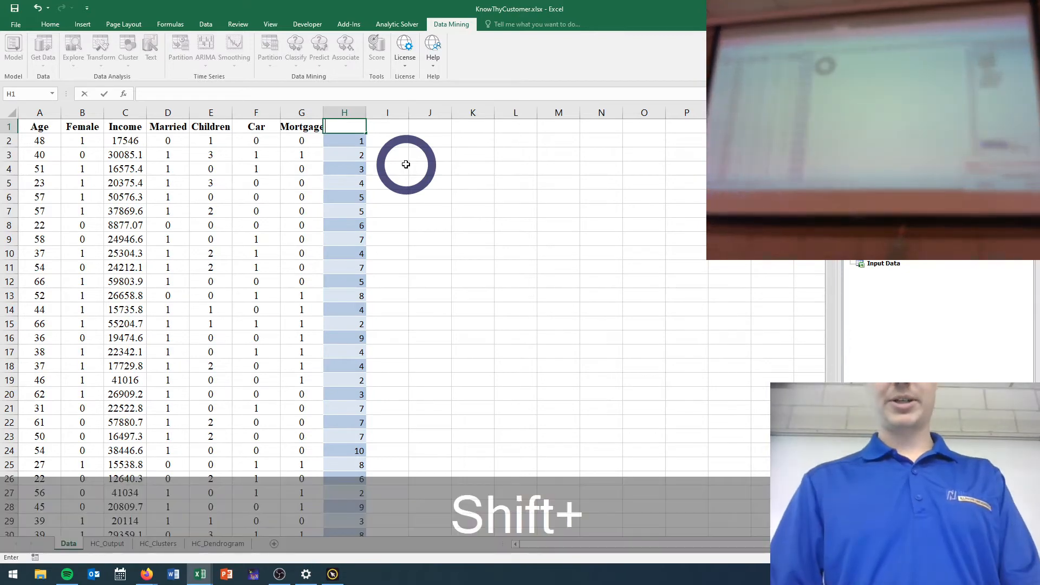
{"action": "type", "text": "Cluster"}
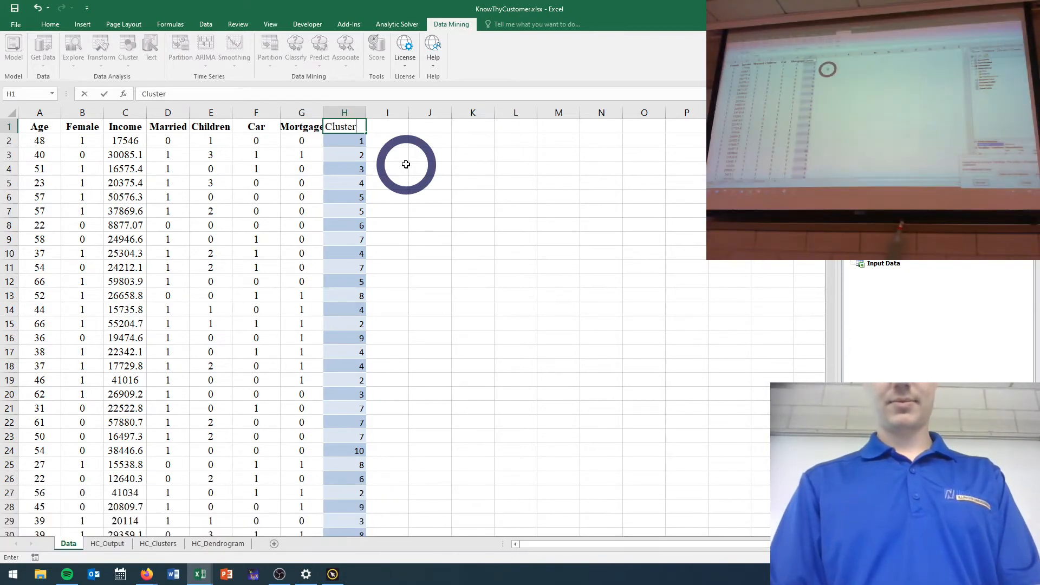
{"action": "type", "text": " Num"}
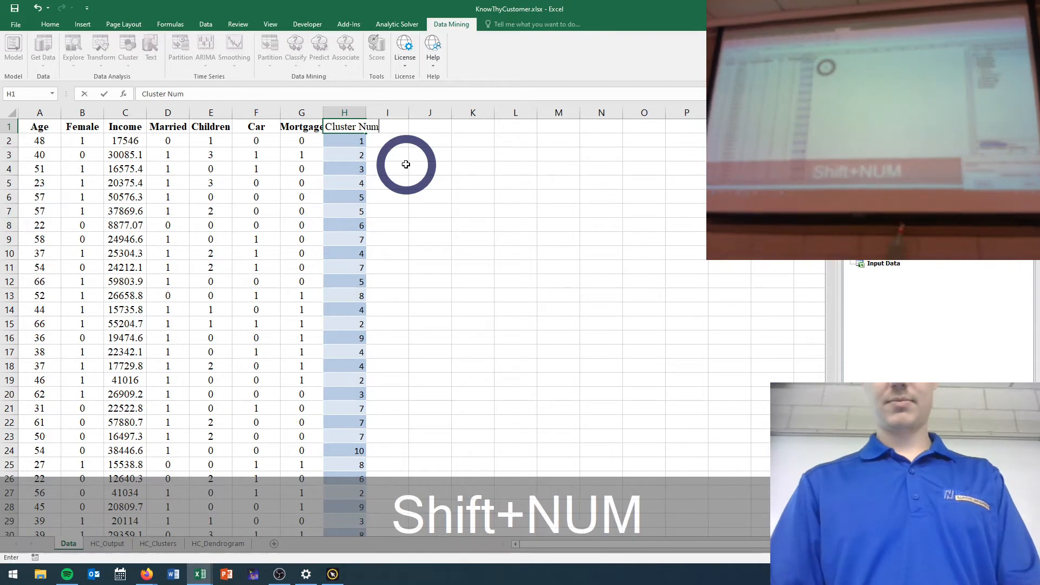
{"action": "key", "text": "Return"}
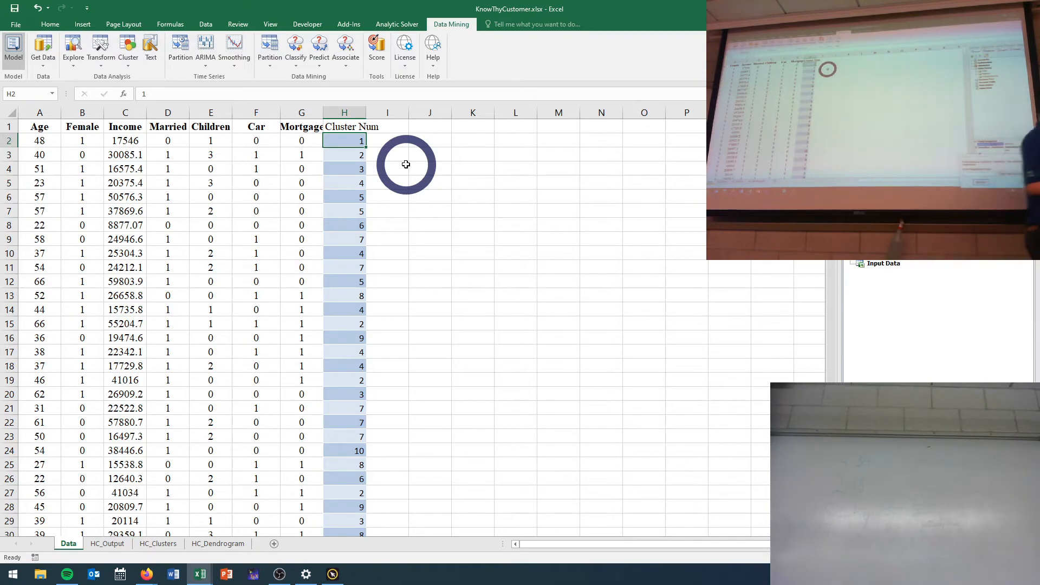
Start an extra column beside Cluster Num with the header "Cluster" in I1 and the value 1 in I2.
{"action": "left_click", "coordinate": [398, 128]}
{"action": "type", "text": "Cluster"}
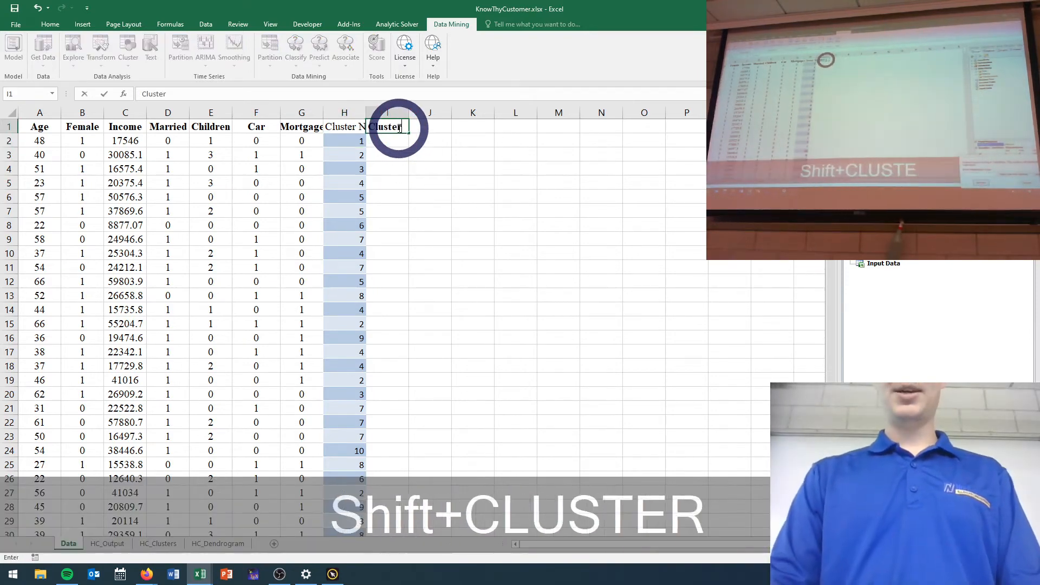
{"action": "key", "text": "Return"}
{"action": "type", "text": "1"}
{"action": "key", "text": "Return"}
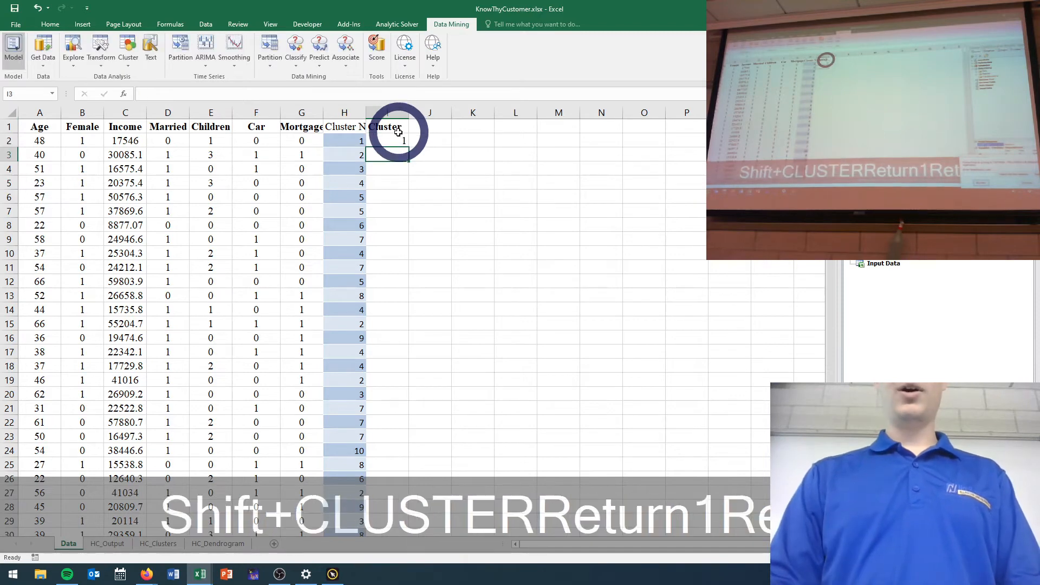
Repeat the value 1 from I2 down column I for every record through row 601.
{"action": "left_click", "coordinate": [401, 142]}
{"action": "left_click_drag", "start_coordinate": [407, 148], "coordinate": [411, 343]}
{"action": "left_click_drag", "start_coordinate": [397, 517], "coordinate": [405, 563]}
{"action": "left_click_drag", "start_coordinate": [401, 509], "coordinate": [399, 506]}
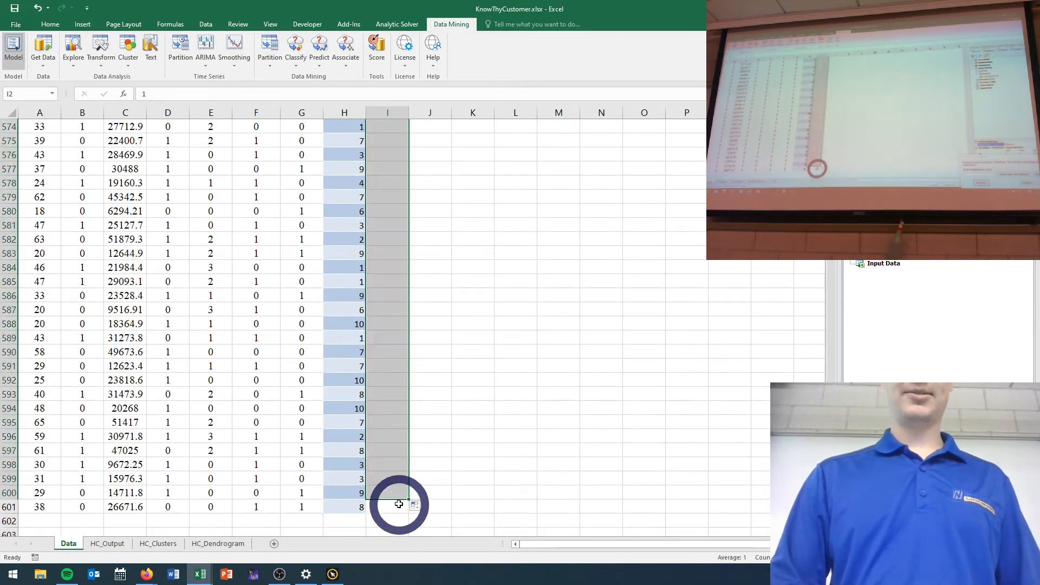
{"action": "left_click", "coordinate": [399, 491]}
{"action": "key", "text": "ctrl+c"}
{"action": "key", "text": "Down"}
{"action": "key", "text": "ctrl+v"}
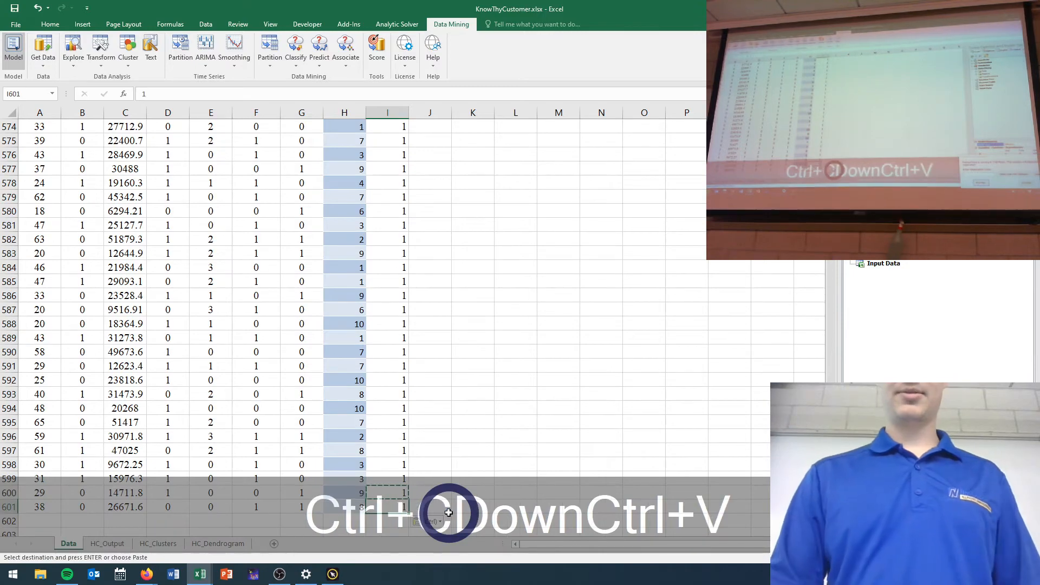
Delete the extra Cluster column I from the Data sheet.
{"action": "scroll", "coordinate": [475, 395], "scroll_direction": "up", "scroll_amount": 20}
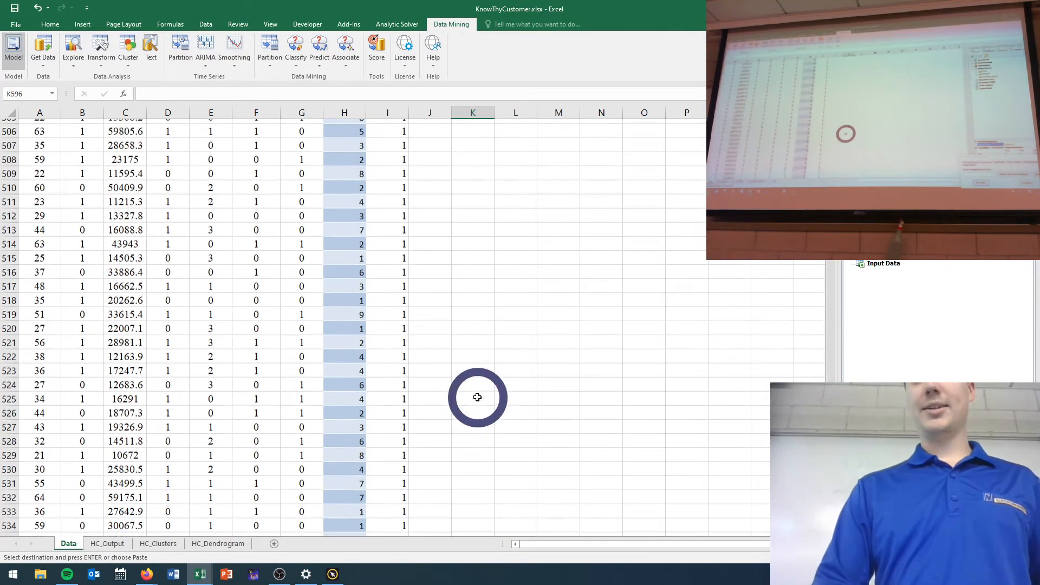
{"action": "key", "text": "ctrl+Up"}
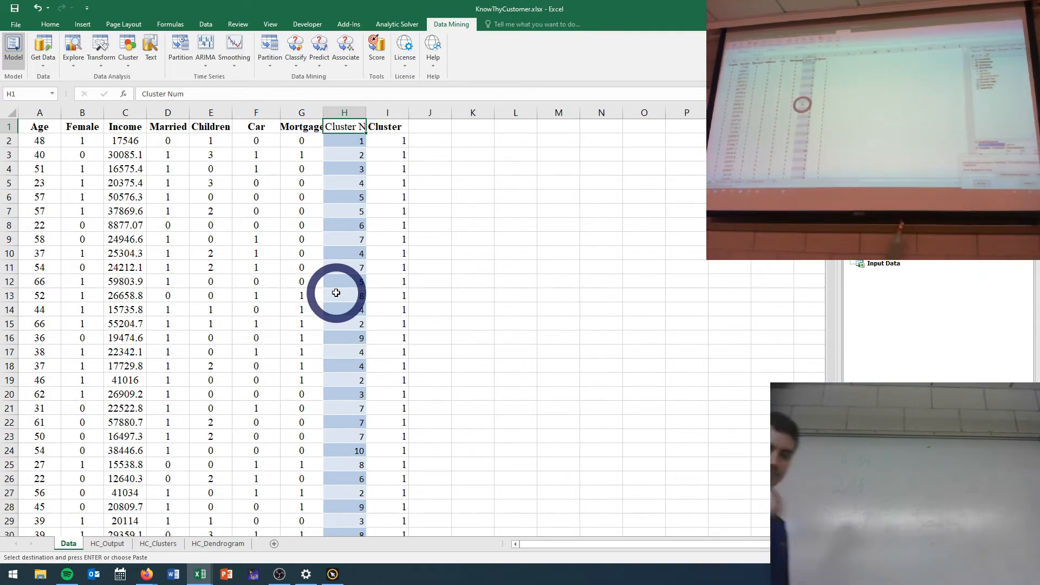
{"action": "left_click", "coordinate": [388, 113]}
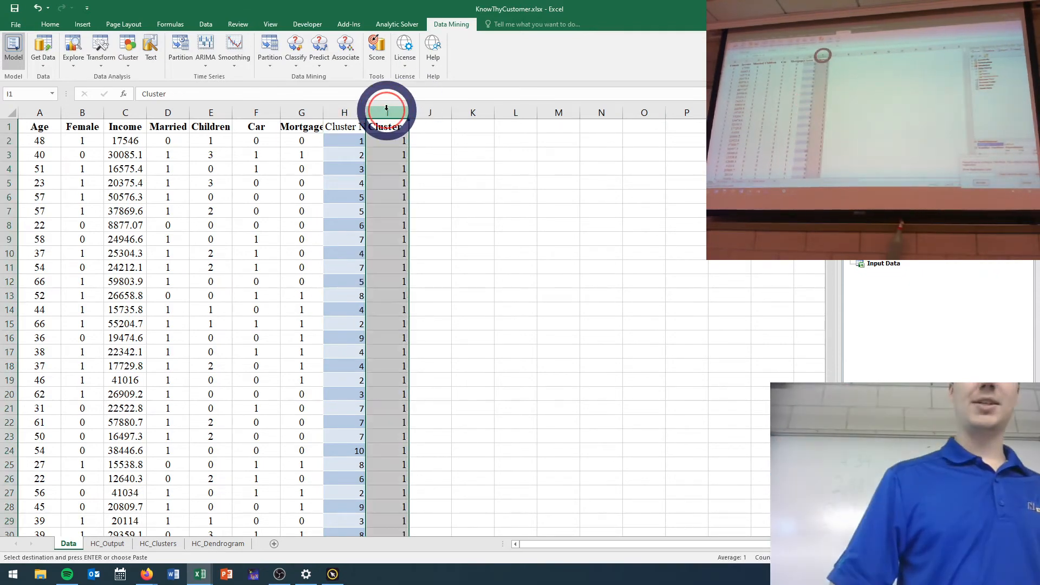
{"action": "right_click", "coordinate": [388, 112]}
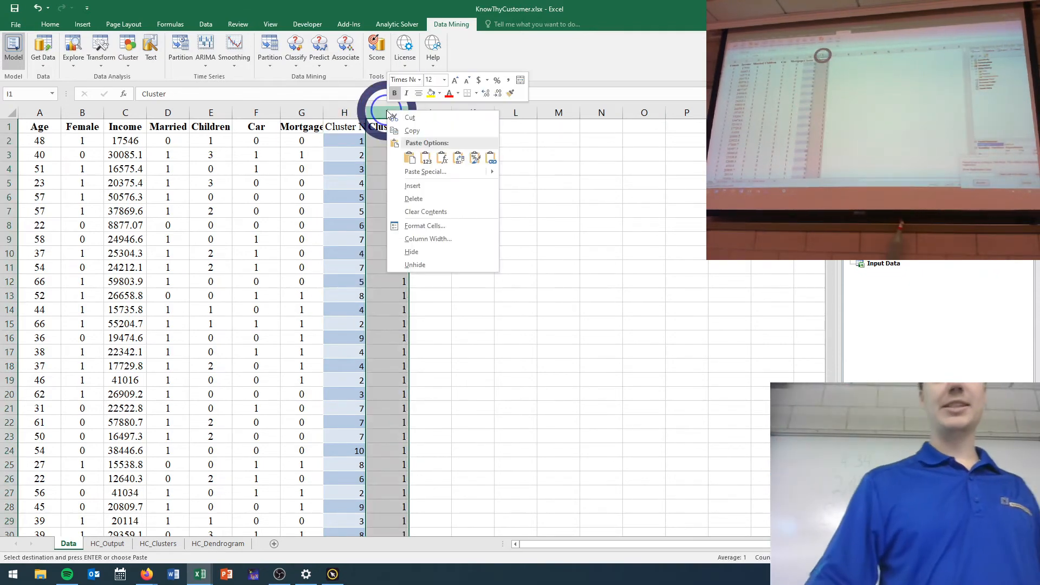
{"action": "left_click", "coordinate": [421, 199]}
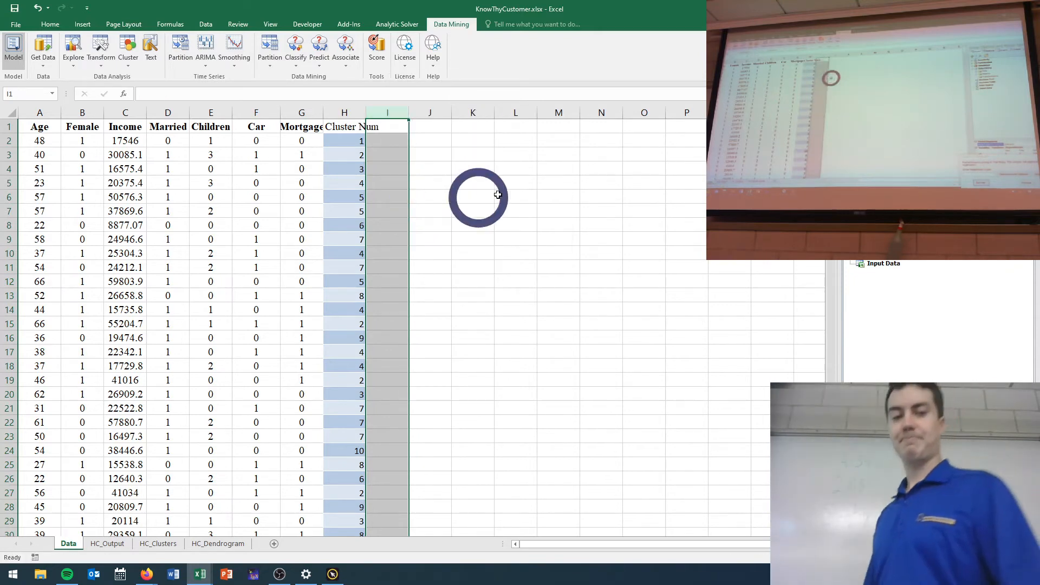
{"action": "left_click", "coordinate": [503, 194]}
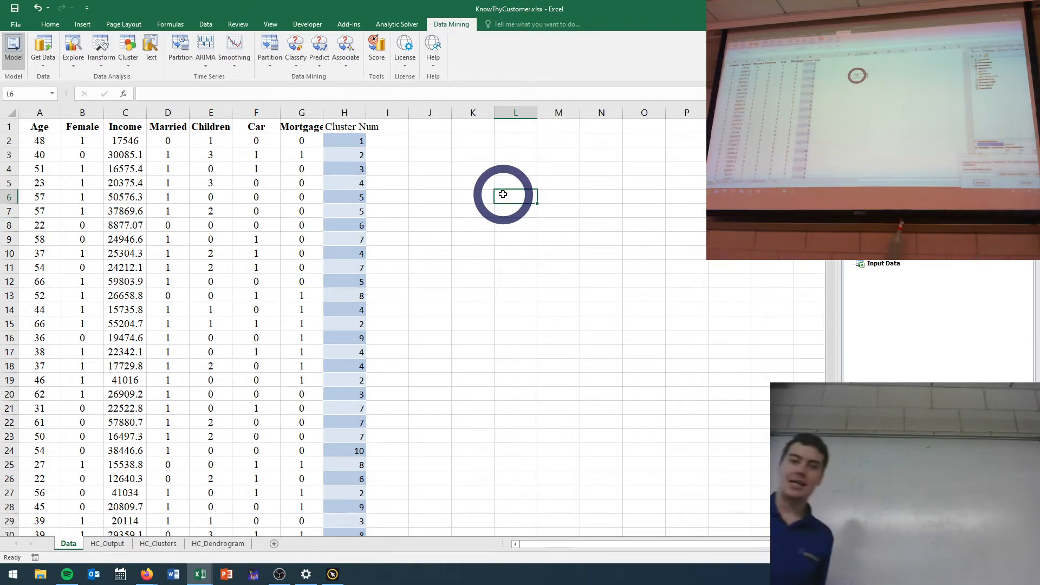
Format the range A1:H601 as a table with headers, using the first light black-and-white table style.
{"action": "left_click", "coordinate": [179, 212]}
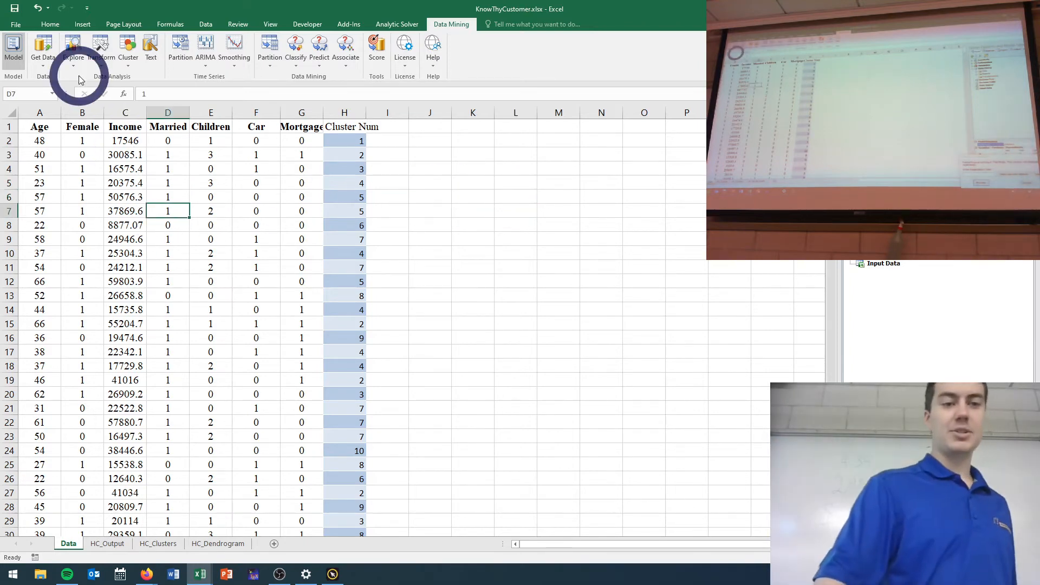
{"action": "left_click", "coordinate": [51, 27]}
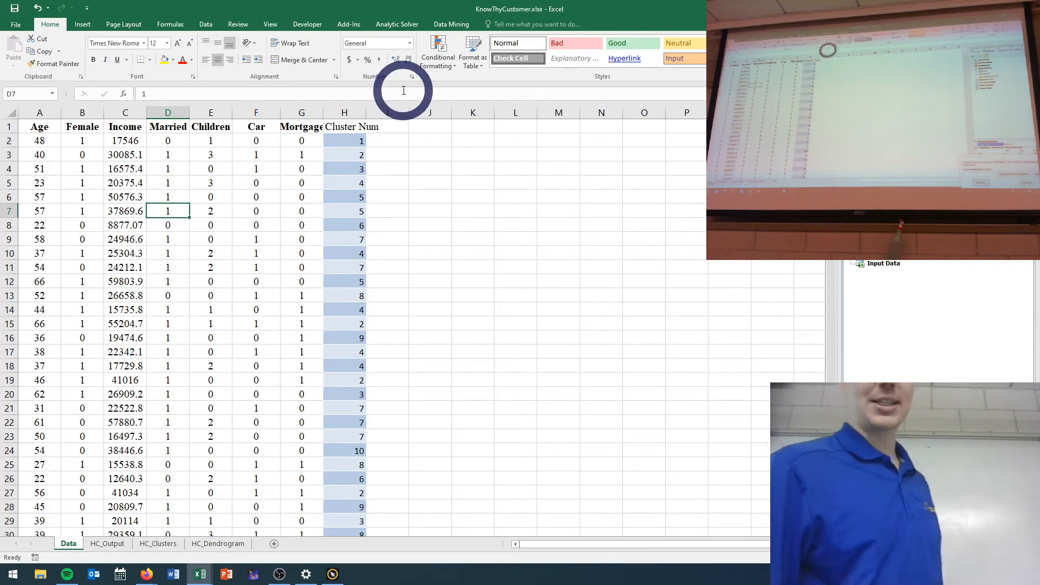
{"action": "left_click", "coordinate": [468, 62]}
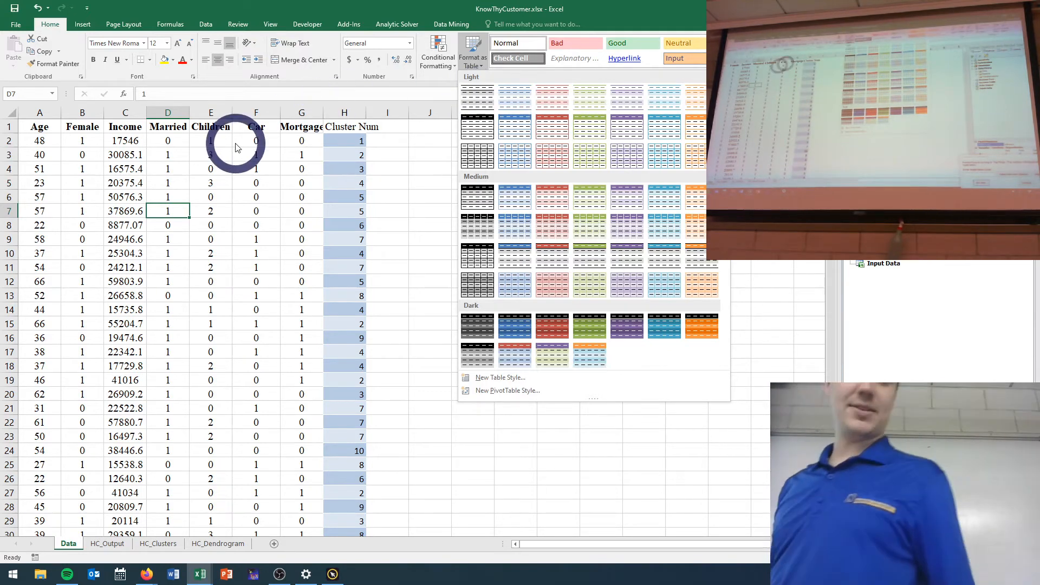
{"action": "left_click", "coordinate": [196, 187]}
{"action": "key", "text": "ctrl+a"}
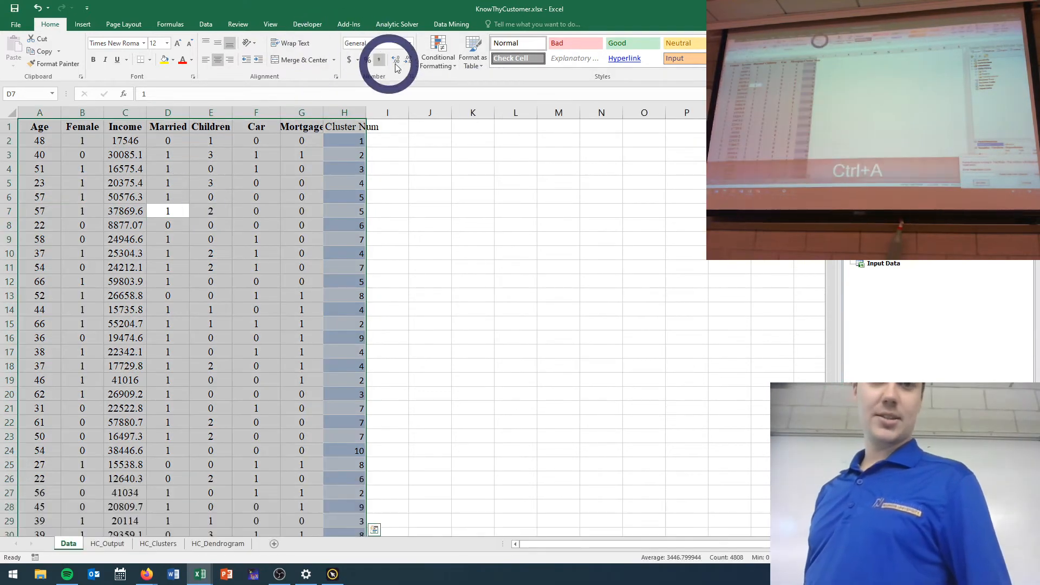
{"action": "left_click", "coordinate": [460, 62]}
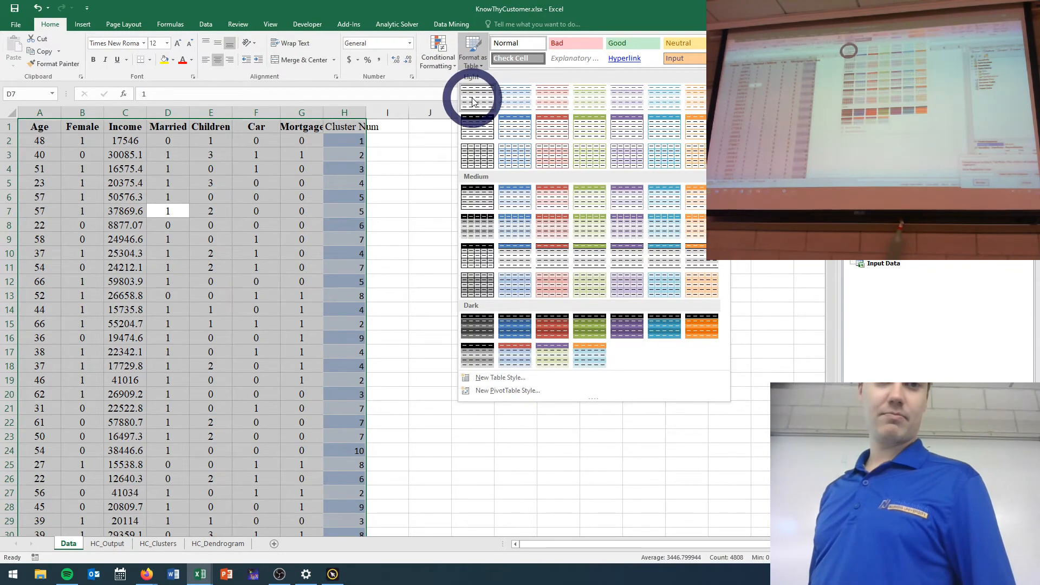
{"action": "left_click", "coordinate": [474, 100]}
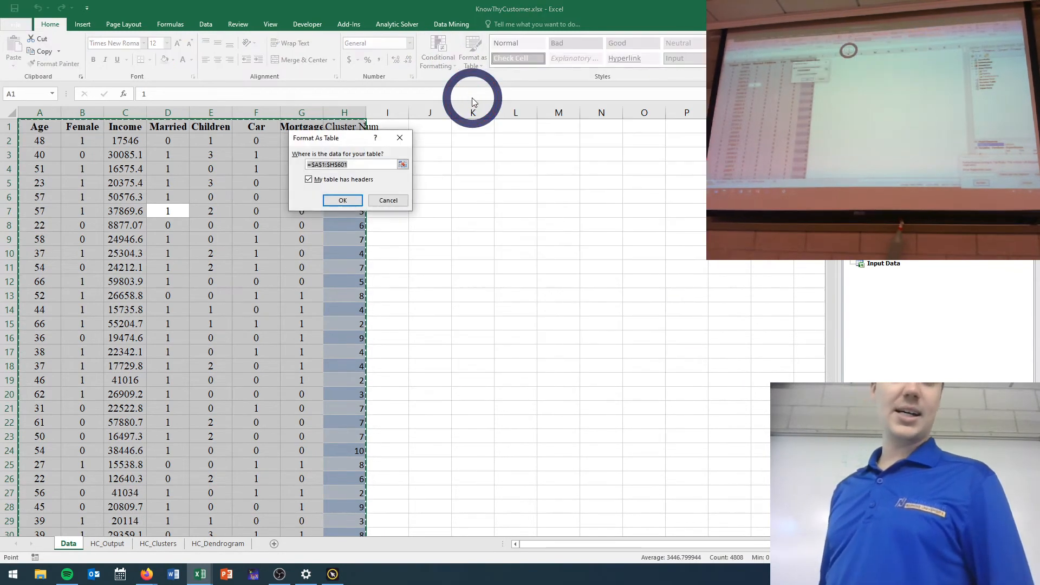
{"action": "left_click", "coordinate": [347, 201]}
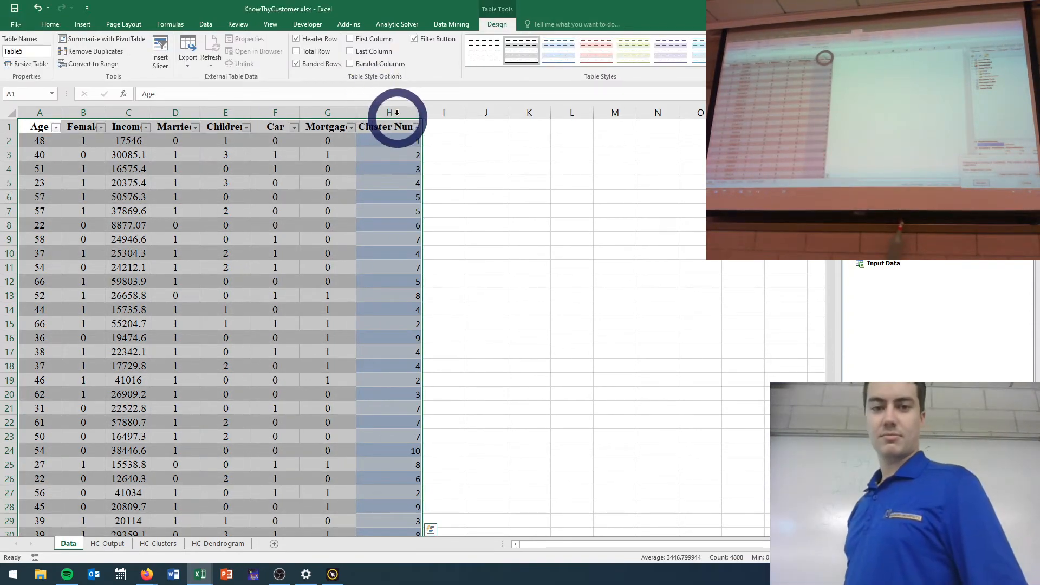
Remove the blue fill from all Cluster Num values in column H, from H2 down to the last record.
{"action": "left_click", "coordinate": [388, 148]}
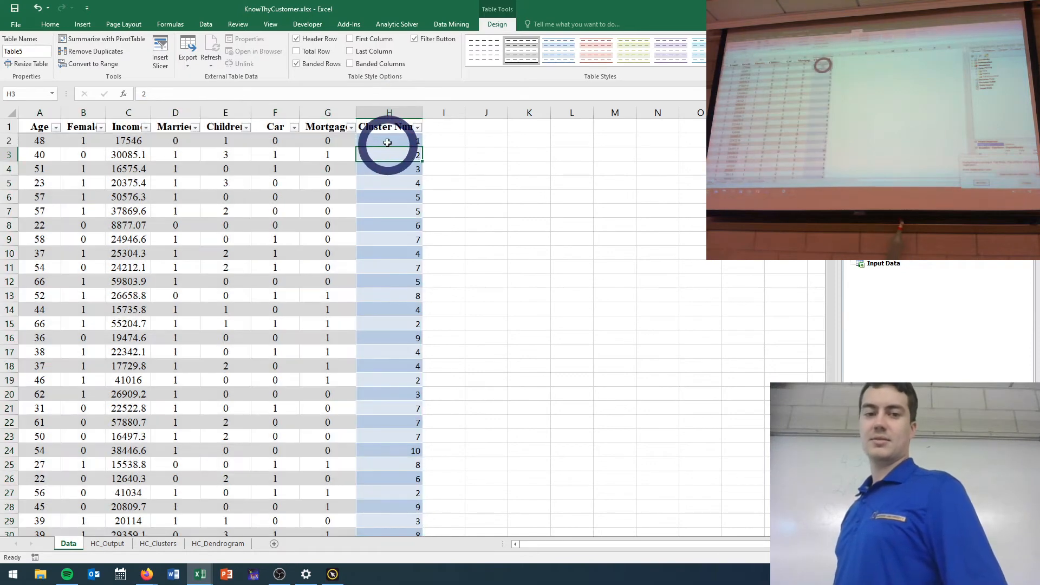
{"action": "key", "text": "ctrl+shift+Down"}
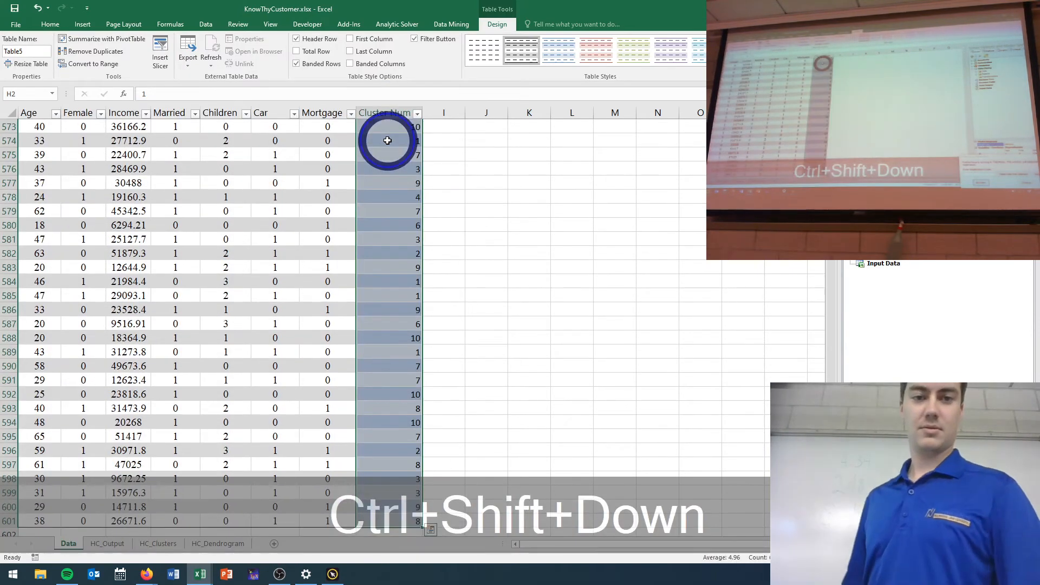
{"action": "right_click", "coordinate": [389, 142]}
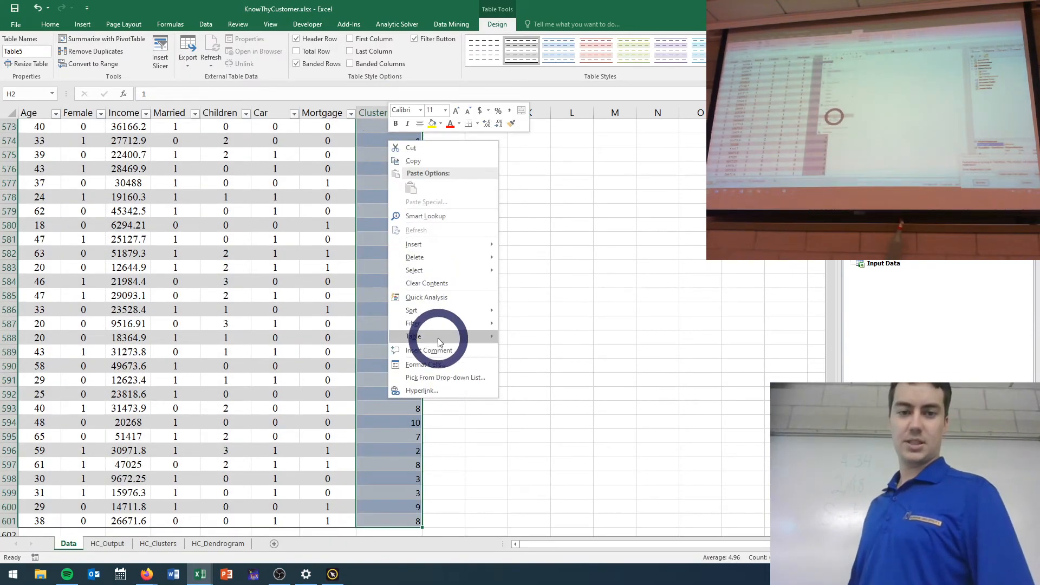
{"action": "left_click", "coordinate": [53, 24]}
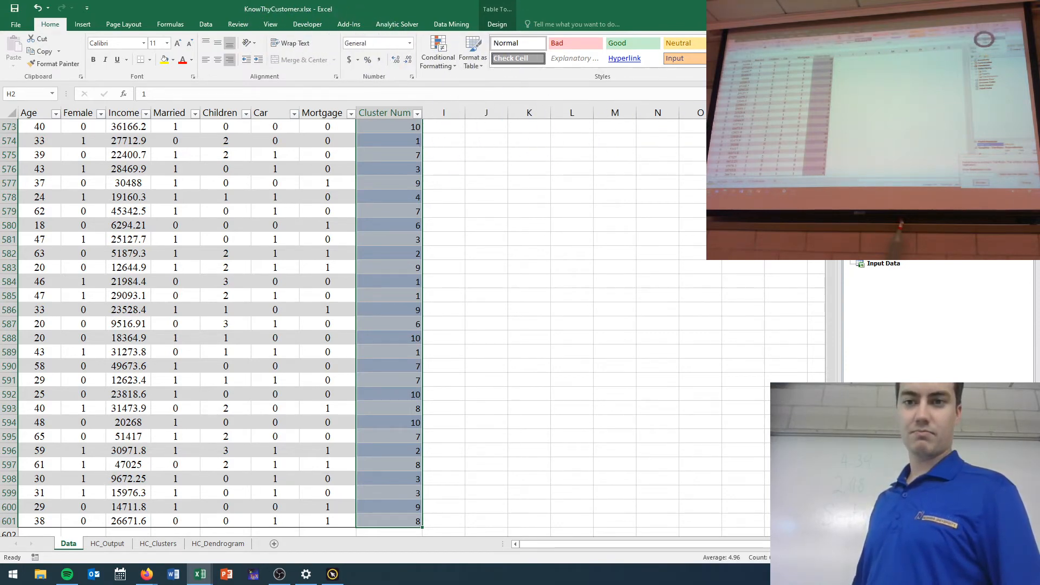
{"action": "key", "text": "ctrl+BackSpace"}
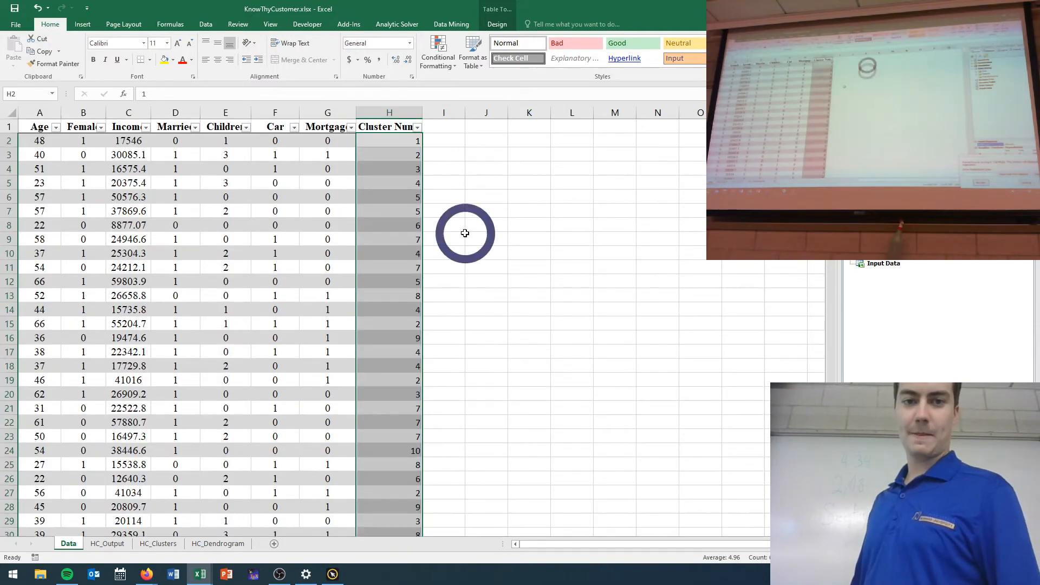
{"action": "left_click", "coordinate": [458, 236]}
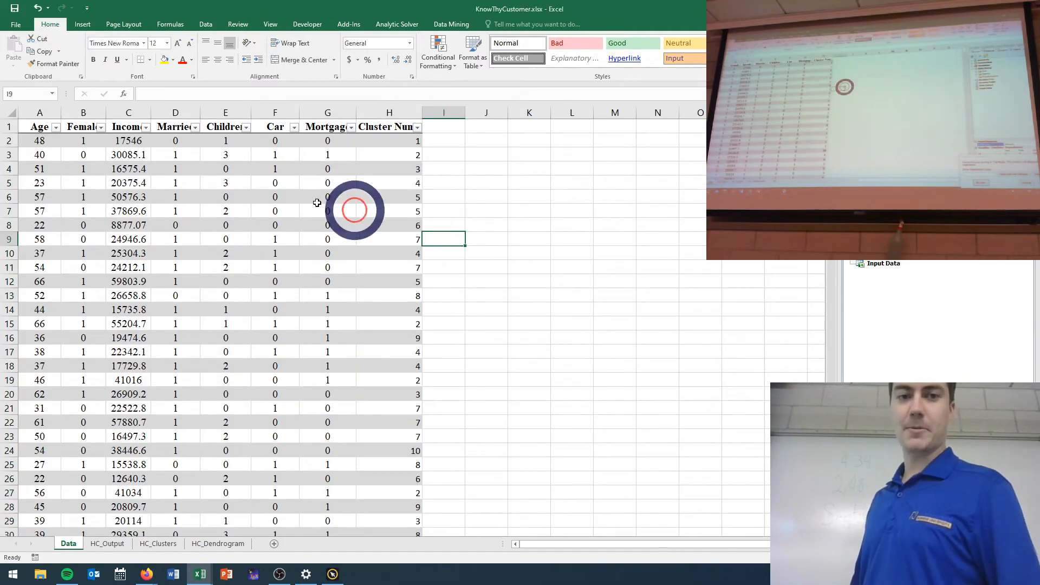
Extend only the formatting of the Mortgage values across to the Cluster Num values through row 601, keeping the cluster numbers.
{"action": "left_click", "coordinate": [344, 151]}
{"action": "left_click", "coordinate": [345, 147]}
{"action": "key", "text": "ctrl+shift+Down"}
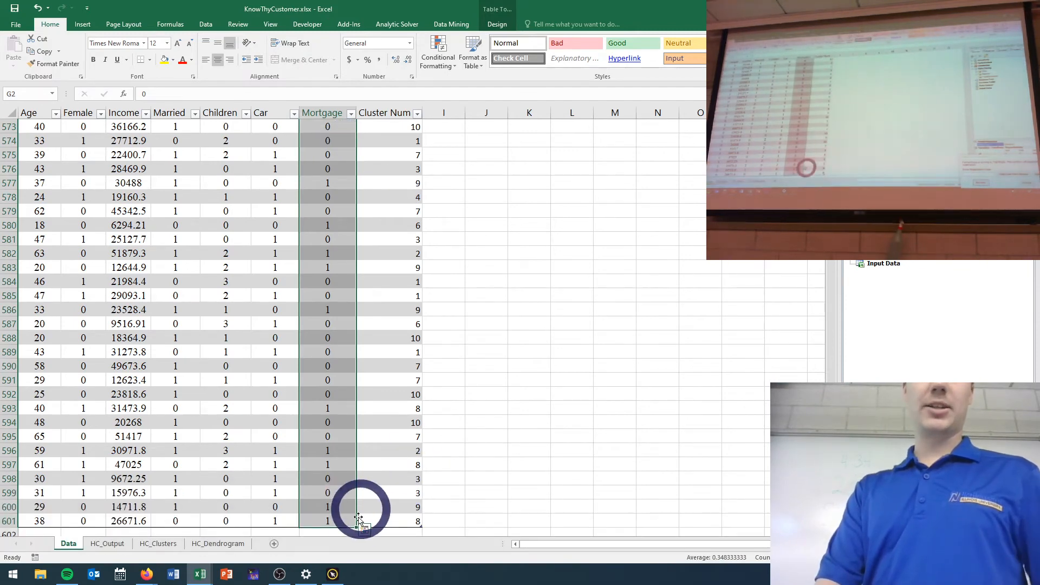
{"action": "left_click_drag", "start_coordinate": [362, 528], "coordinate": [438, 529]}
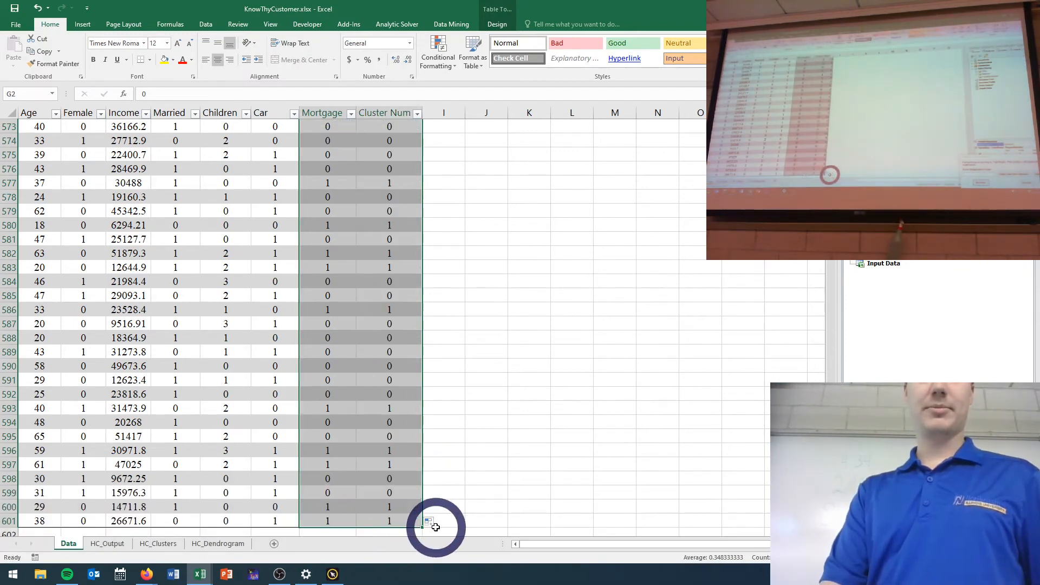
{"action": "left_click", "coordinate": [486, 495]}
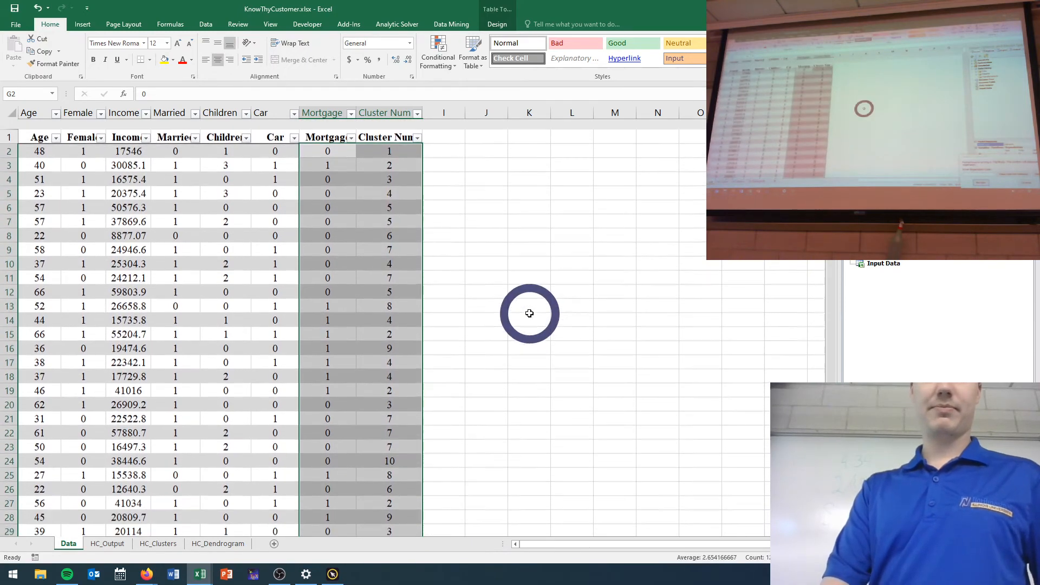
{"action": "scroll", "coordinate": [529, 310], "scroll_direction": "up", "scroll_amount": 1}
{"action": "left_click", "coordinate": [530, 312]}
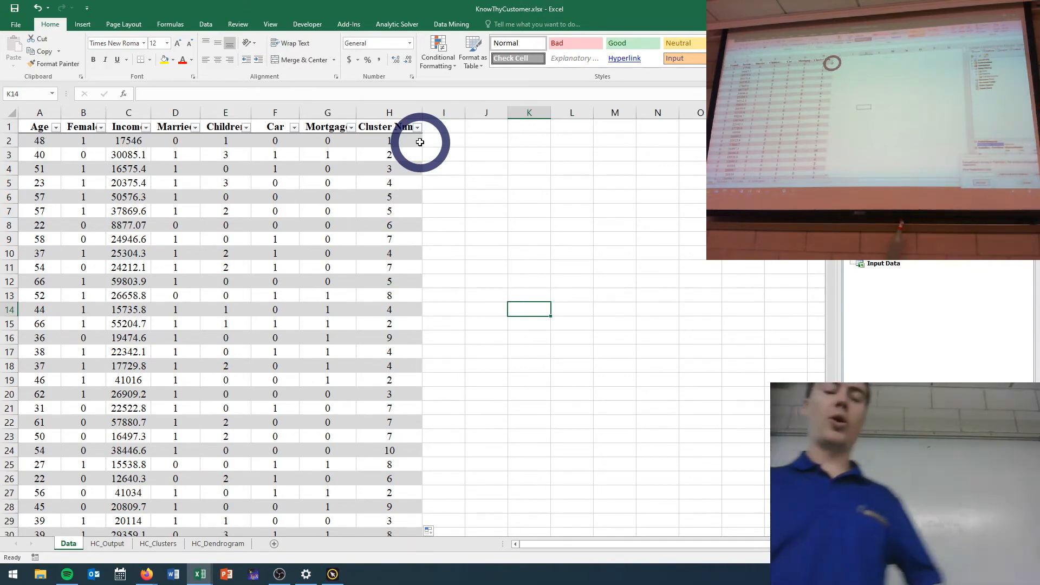
{"action": "left_click", "coordinate": [204, 213]}
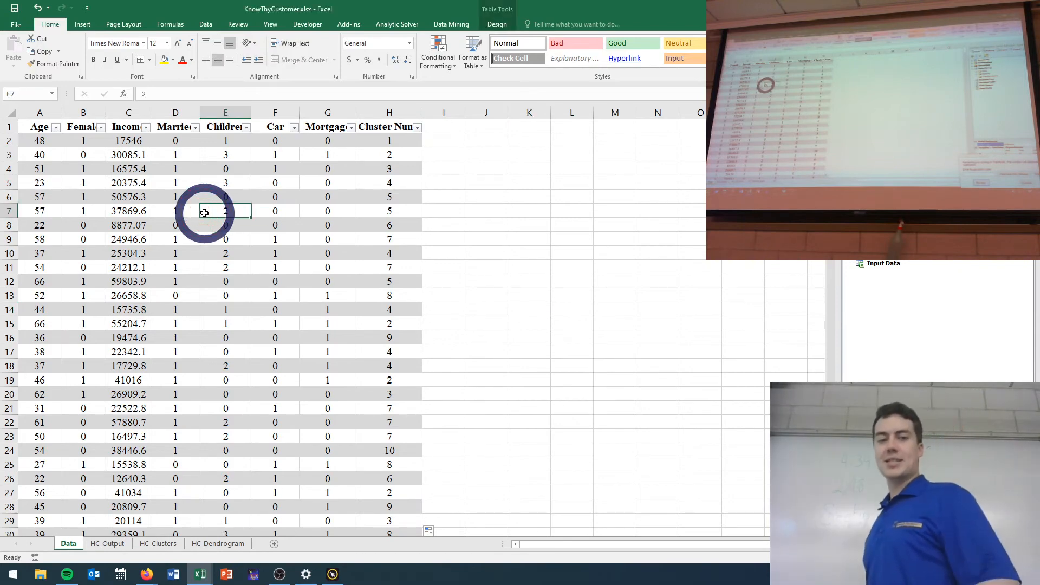
{"action": "left_click", "coordinate": [417, 129]}
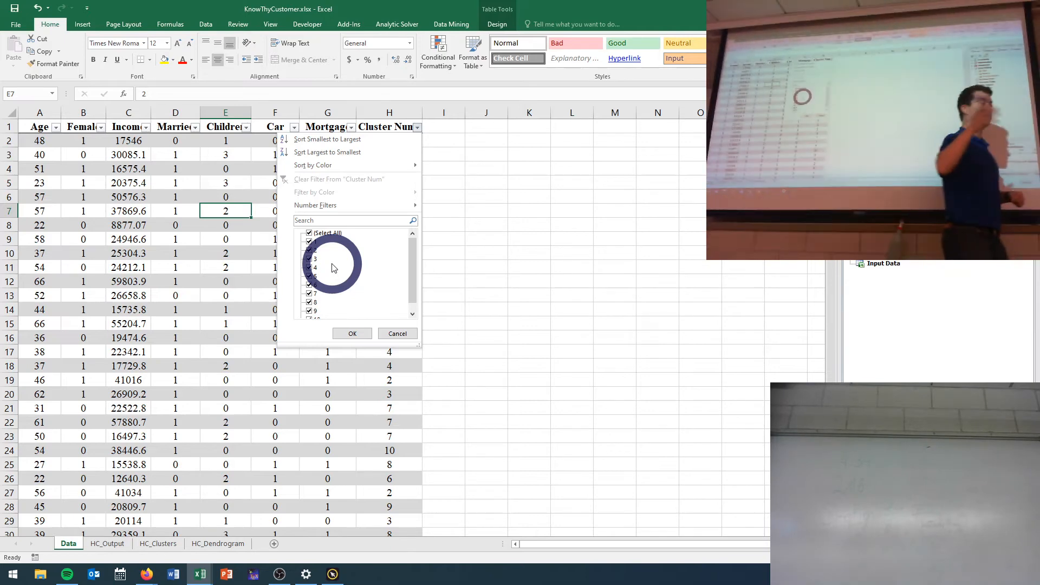
{"action": "left_click", "coordinate": [310, 233]}
{"action": "left_click", "coordinate": [312, 242]}
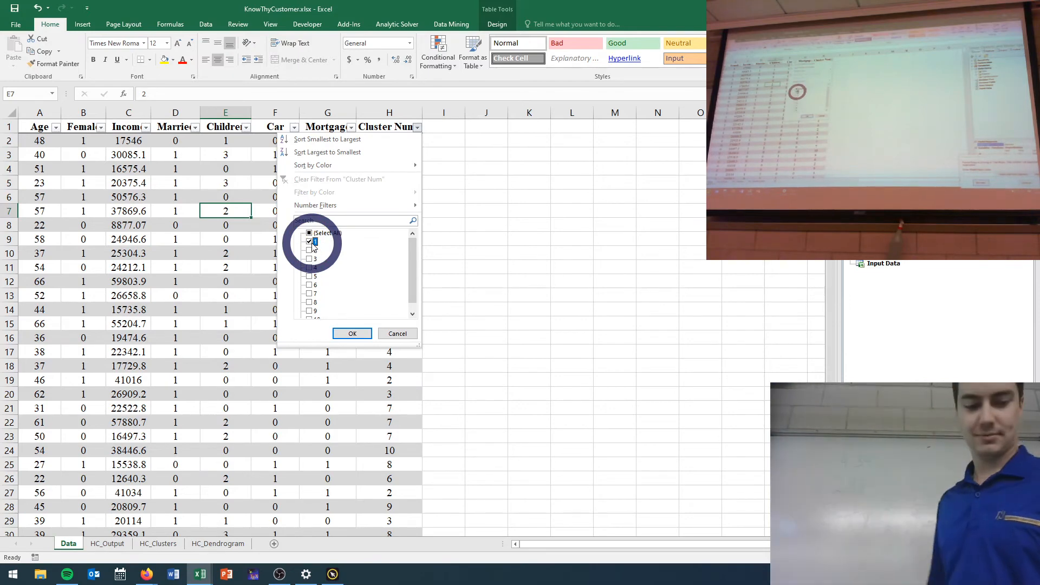
Start Windows Magnifier and enlarge the Data sheet around the Cluster Num header.
{"action": "key", "text": "super"}
{"action": "type", "text": "magni"}
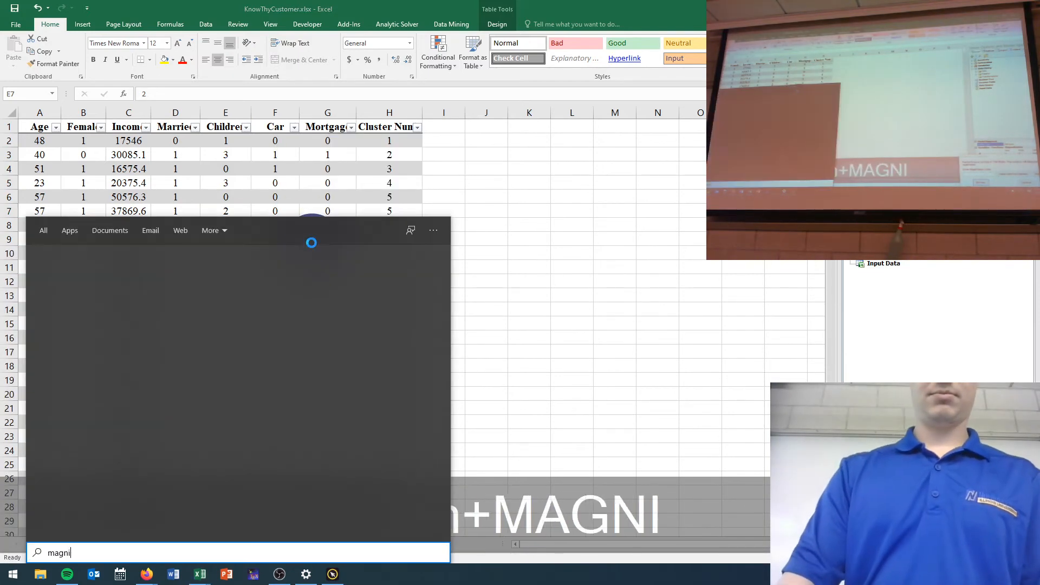
{"action": "key", "text": "Return"}
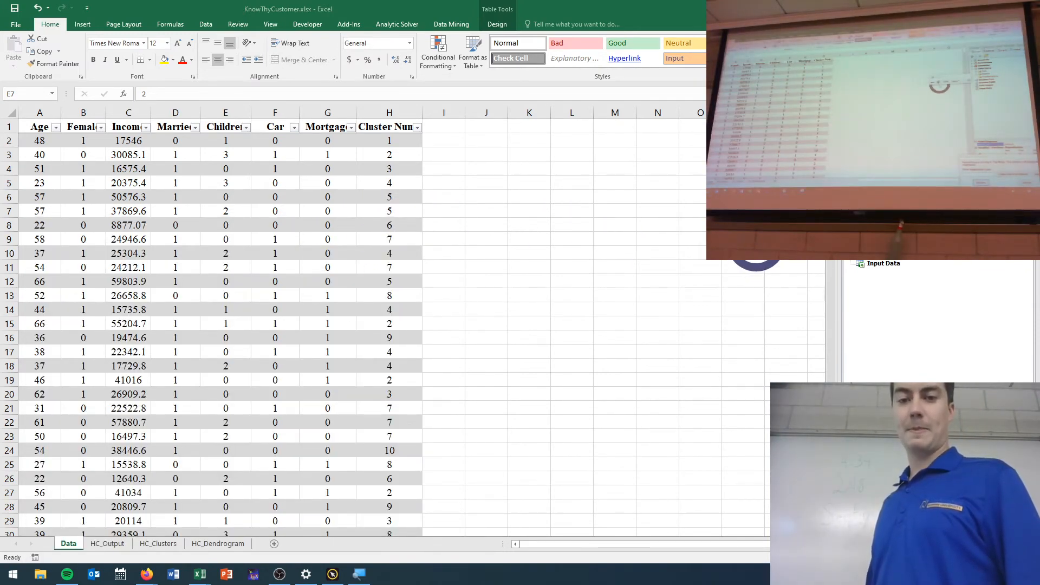
{"action": "left_click", "coordinate": [756, 240]}
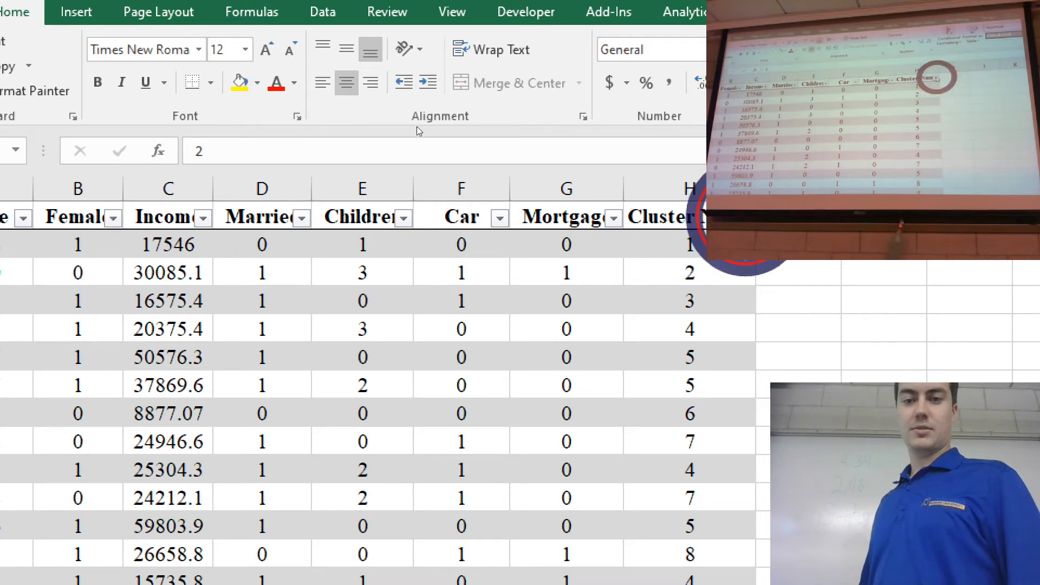
Filter the Data table by Cluster Num to show only cluster 1 and look through the filtered records.
{"action": "left_click", "coordinate": [746, 218]}
{"action": "left_click", "coordinate": [746, 218]}
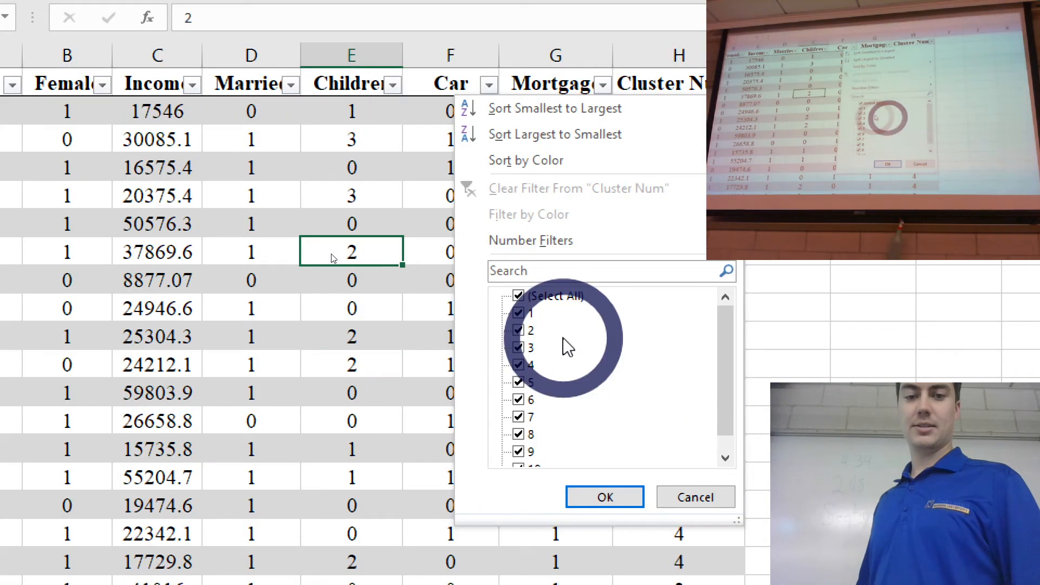
{"action": "left_click", "coordinate": [519, 296]}
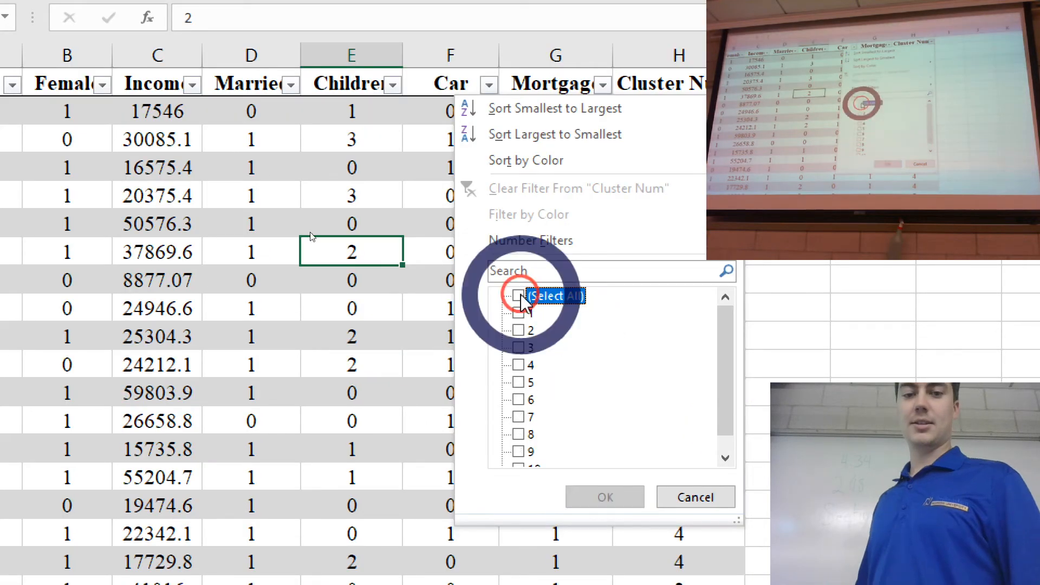
{"action": "left_click", "coordinate": [519, 313]}
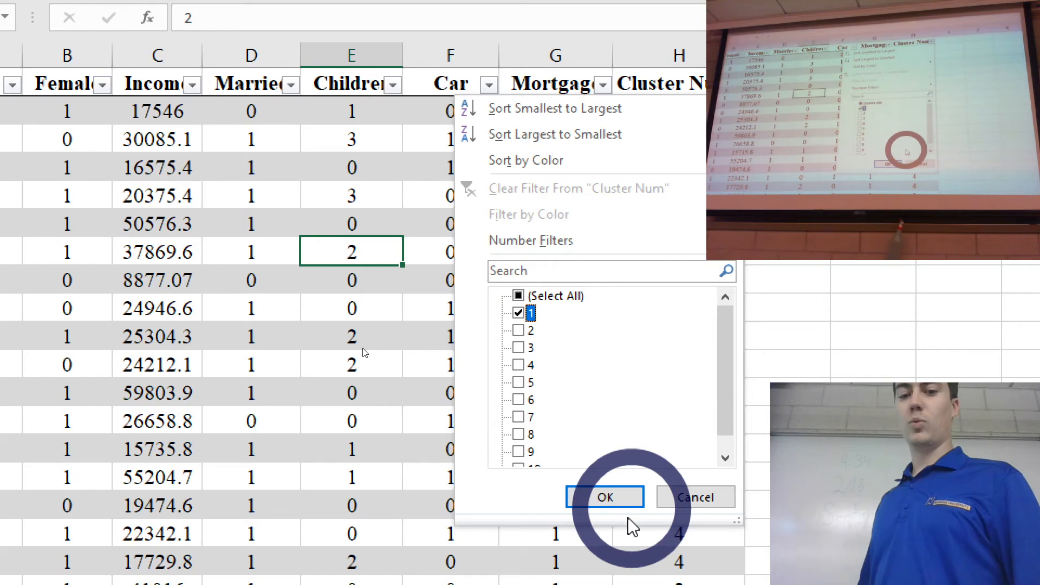
{"action": "left_click", "coordinate": [613, 498]}
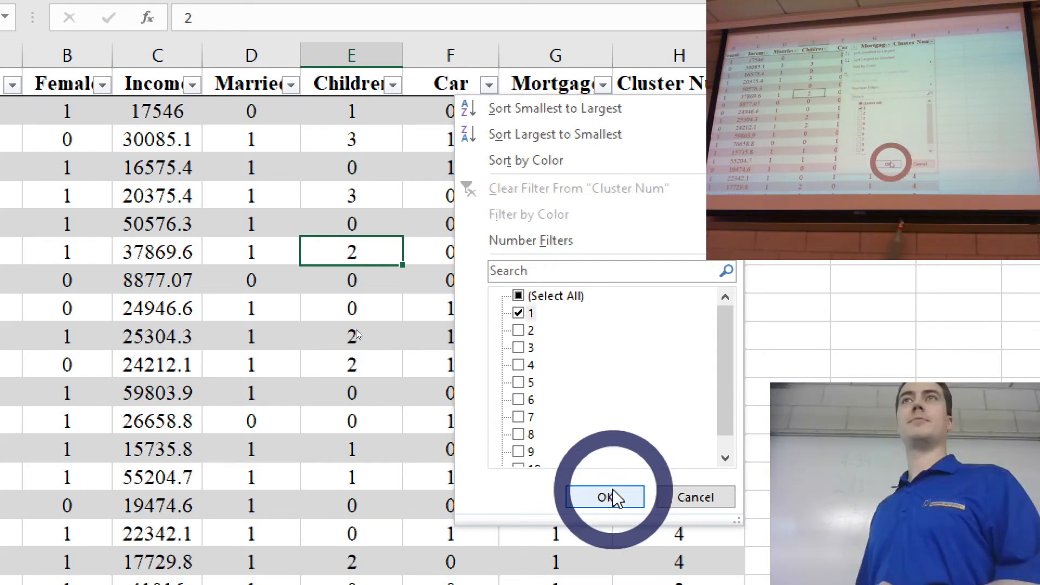
{"action": "left_click", "coordinate": [613, 490]}
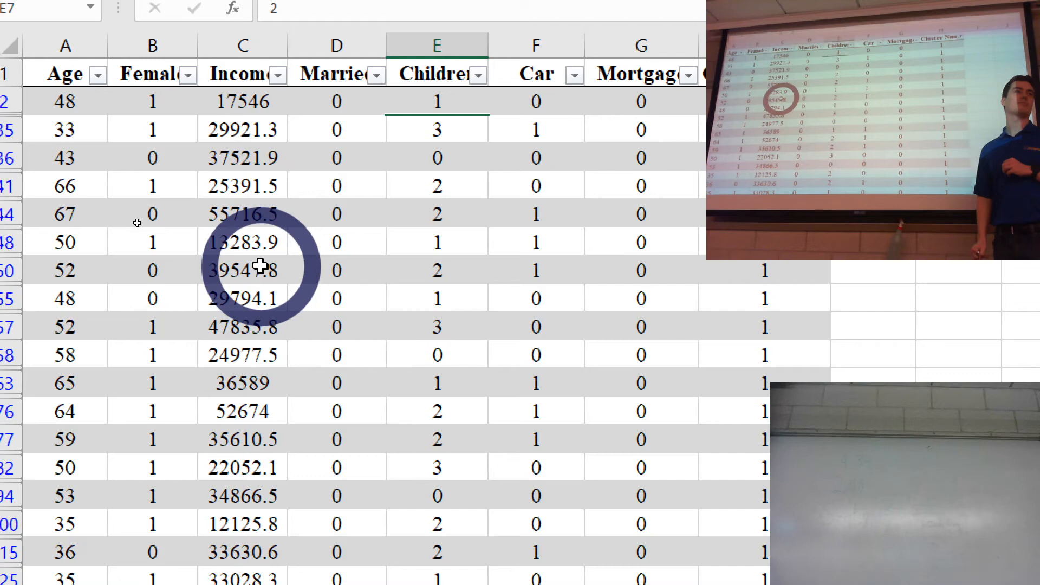
{"action": "scroll", "coordinate": [260, 266], "scroll_direction": "down", "scroll_amount": 3}
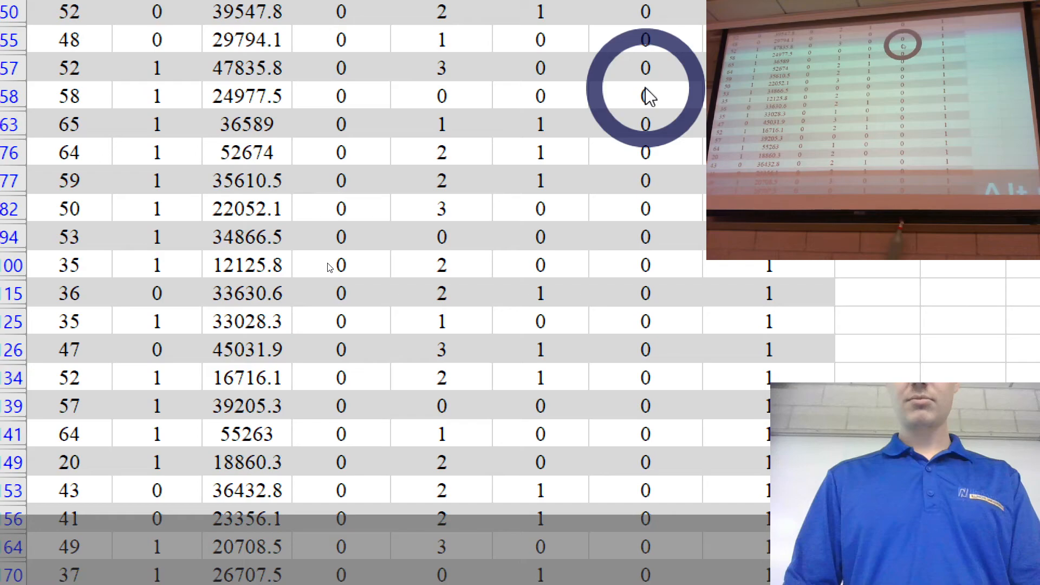
Return the magnification to 100% and create a PivotTable from the Data table on a new worksheet.
{"action": "key", "text": "alt+Tab"}
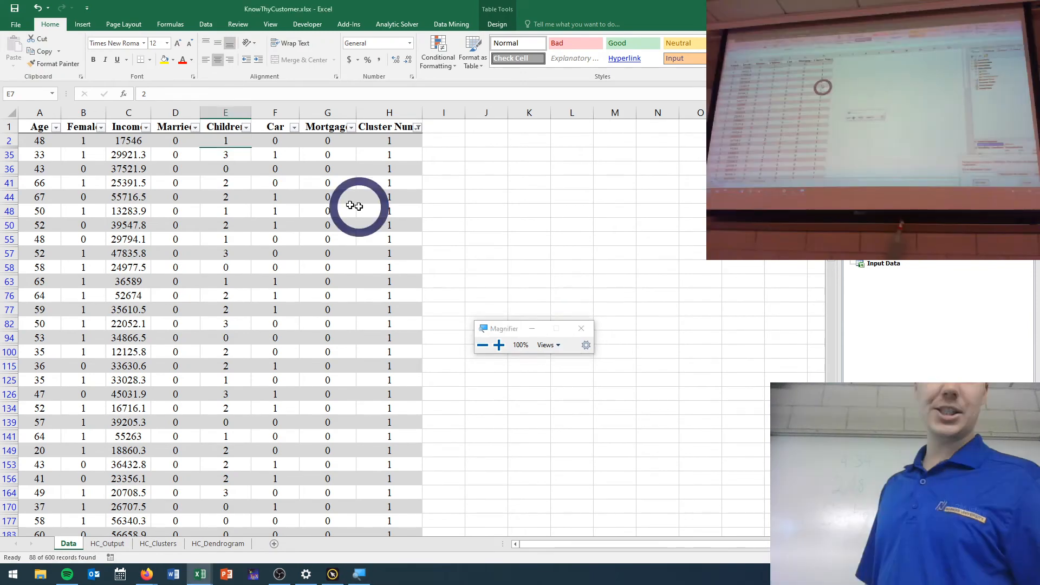
{"action": "left_click", "coordinate": [317, 223]}
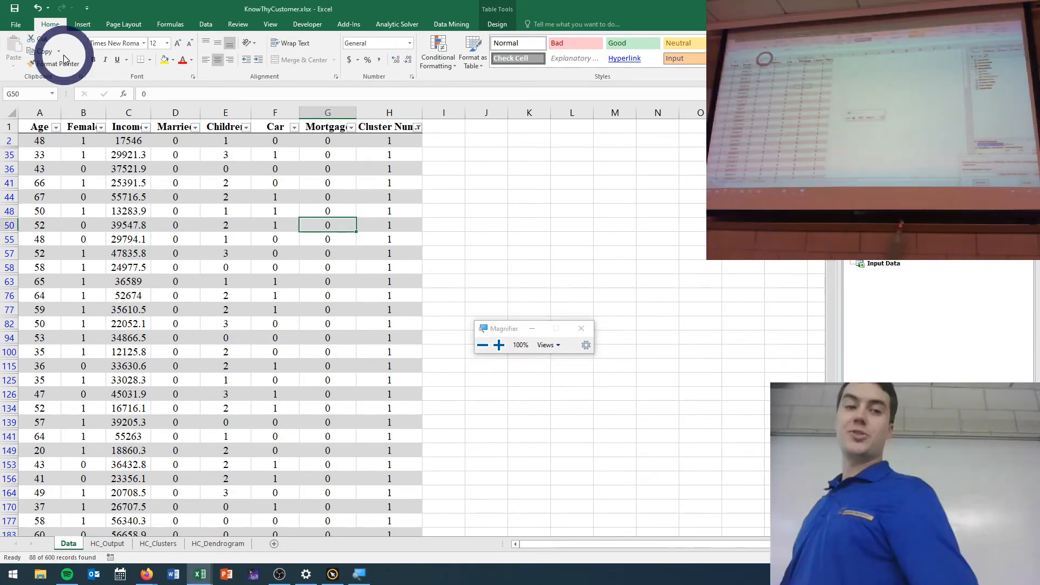
{"action": "left_click", "coordinate": [80, 24]}
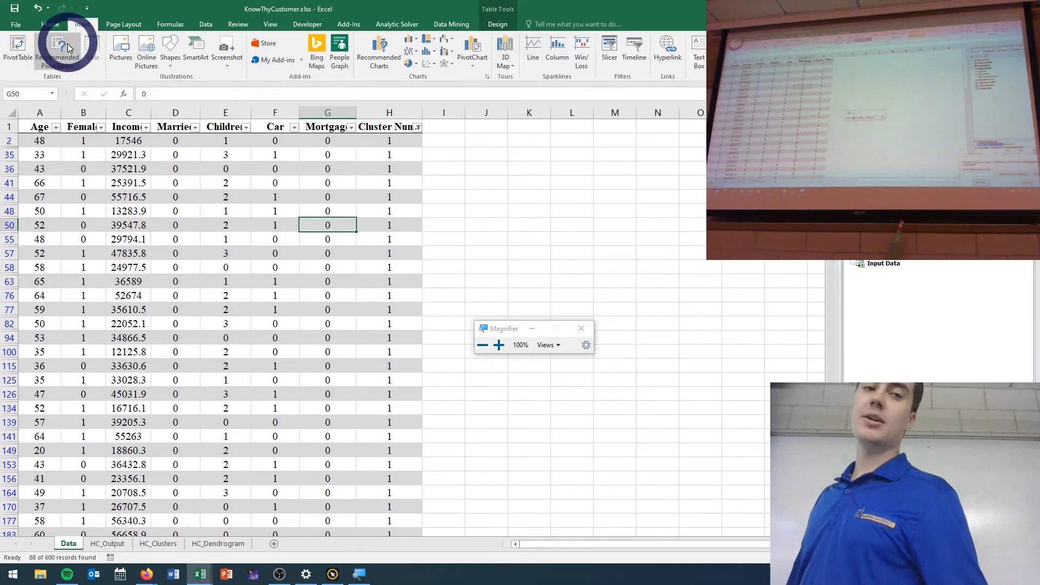
{"action": "left_click", "coordinate": [27, 51]}
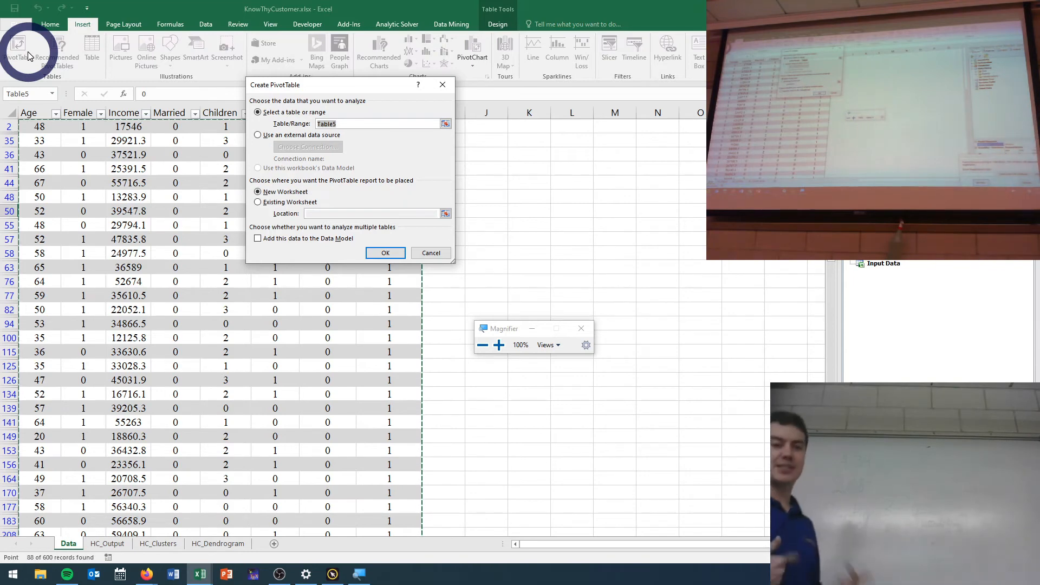
{"action": "left_click", "coordinate": [393, 252]}
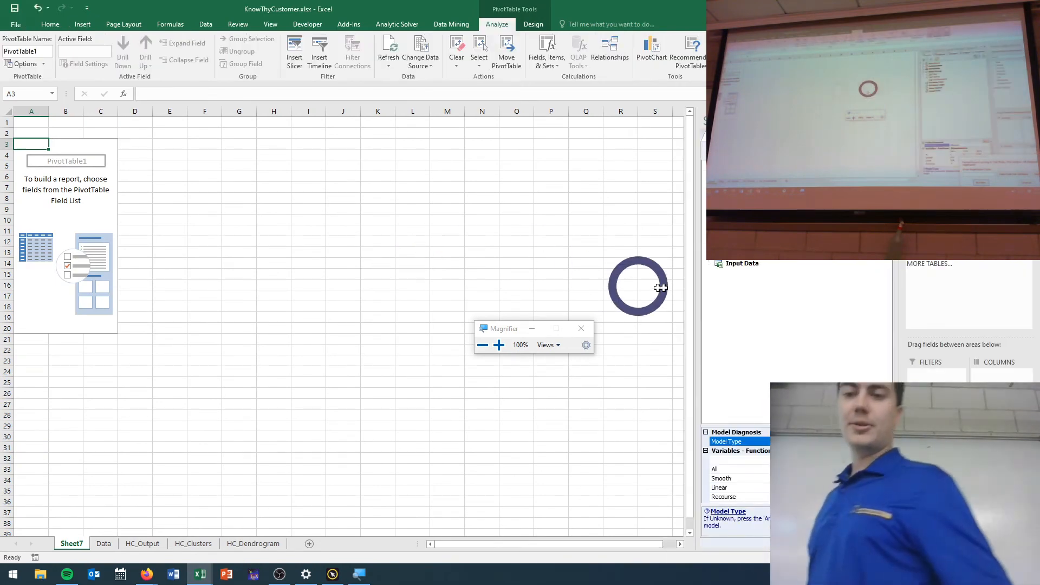
Close the Analytic Solver model pane and resize the workbook window to span most of the screen beside the PivotTable field list.
{"action": "left_click", "coordinate": [888, 120]}
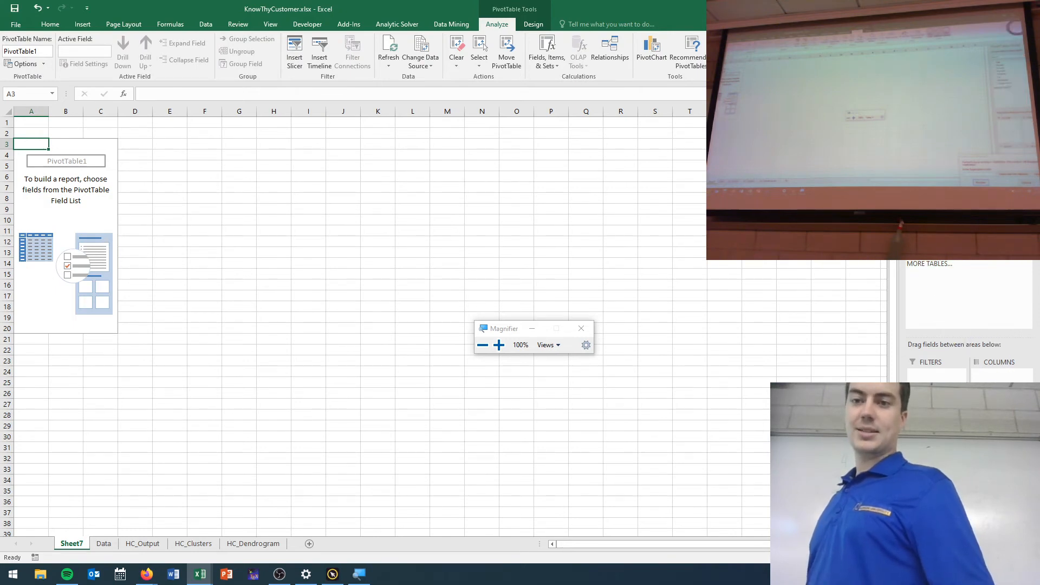
{"action": "left_click", "coordinate": [1003, 8]}
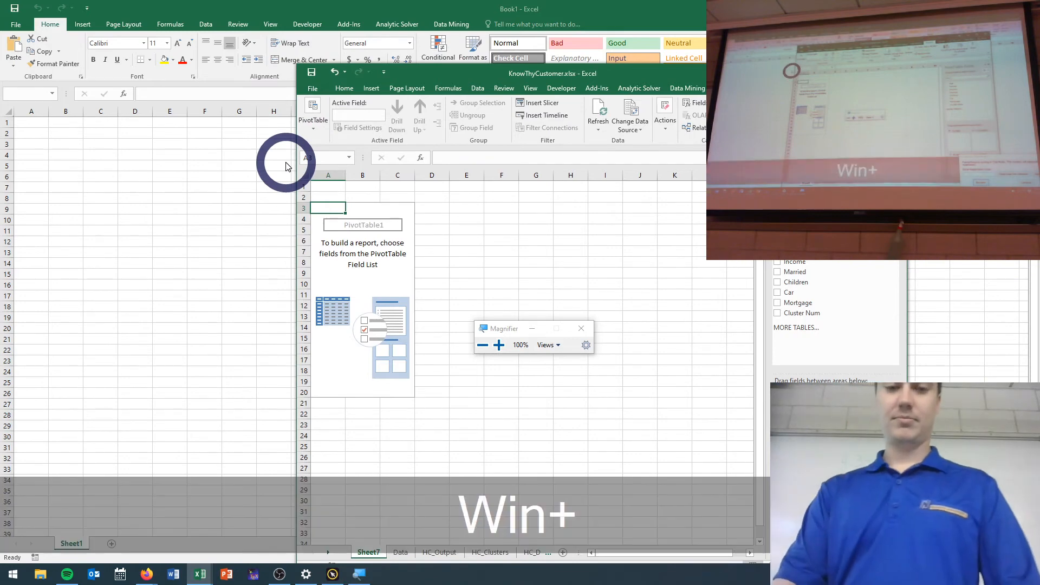
{"action": "key", "text": "super+Left"}
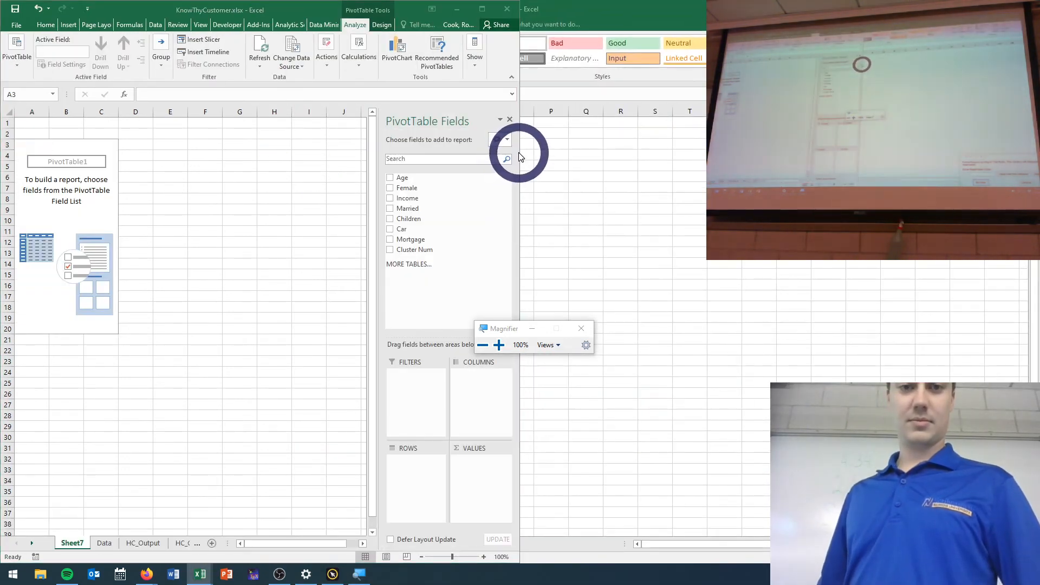
{"action": "left_click_drag", "start_coordinate": [578, 146], "coordinate": [1004, 142]}
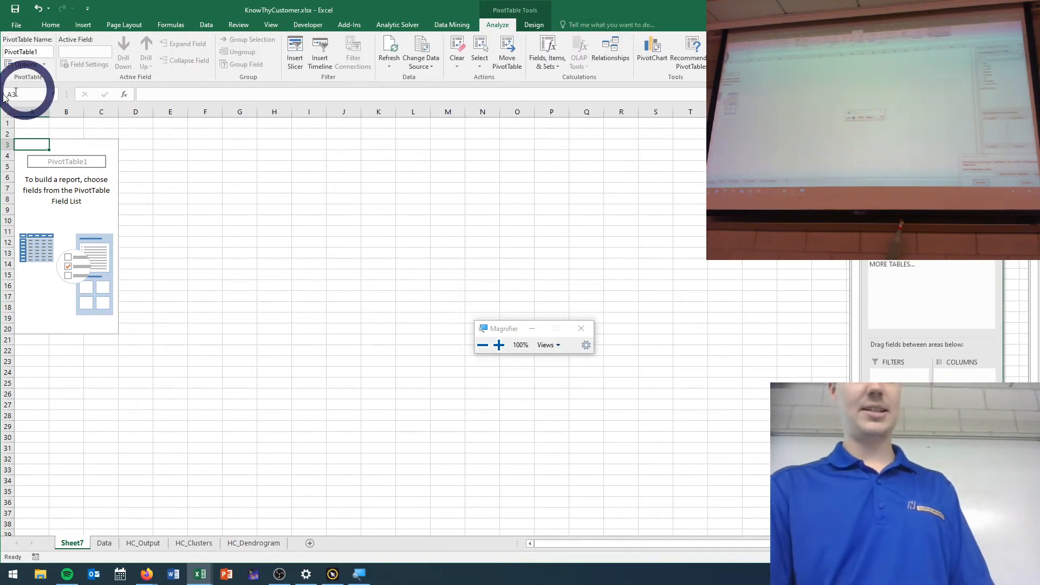
{"action": "left_click_drag", "start_coordinate": [3, 96], "coordinate": [48, 89]}
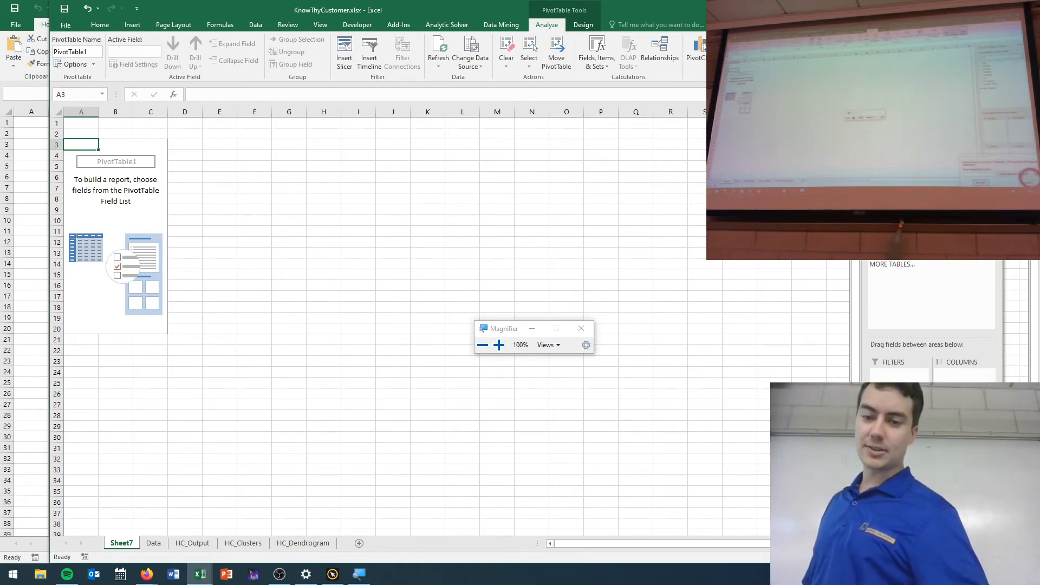
{"action": "left_click", "coordinate": [858, 548]}
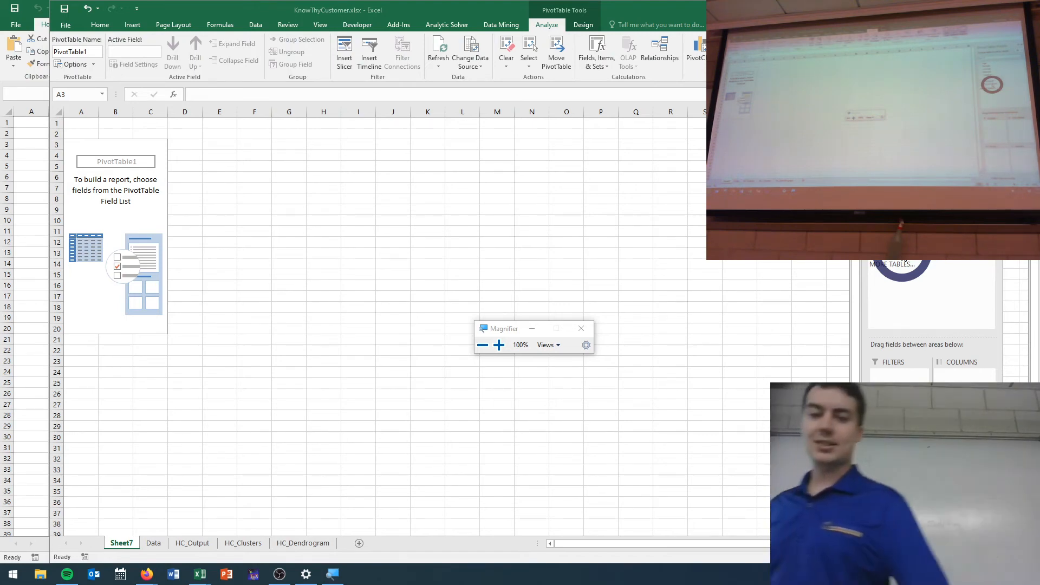
Build the PivotTable with Cluster Num as rows and Age, Female, Income, Married, Children, Car and Mortgage as summed values.
{"action": "left_click", "coordinate": [903, 259]}
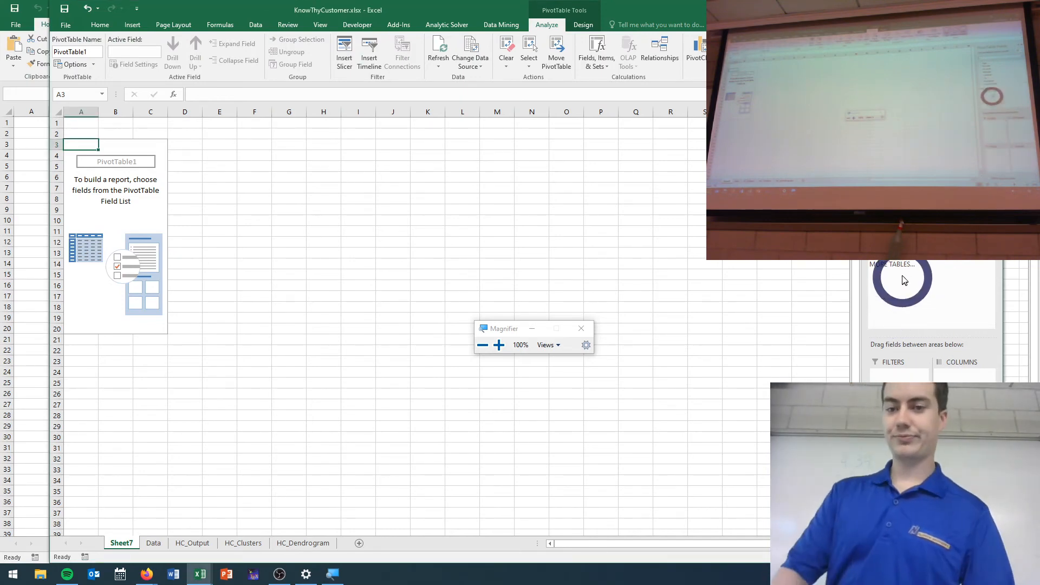
{"action": "left_click_drag", "start_coordinate": [900, 253], "coordinate": [900, 428]}
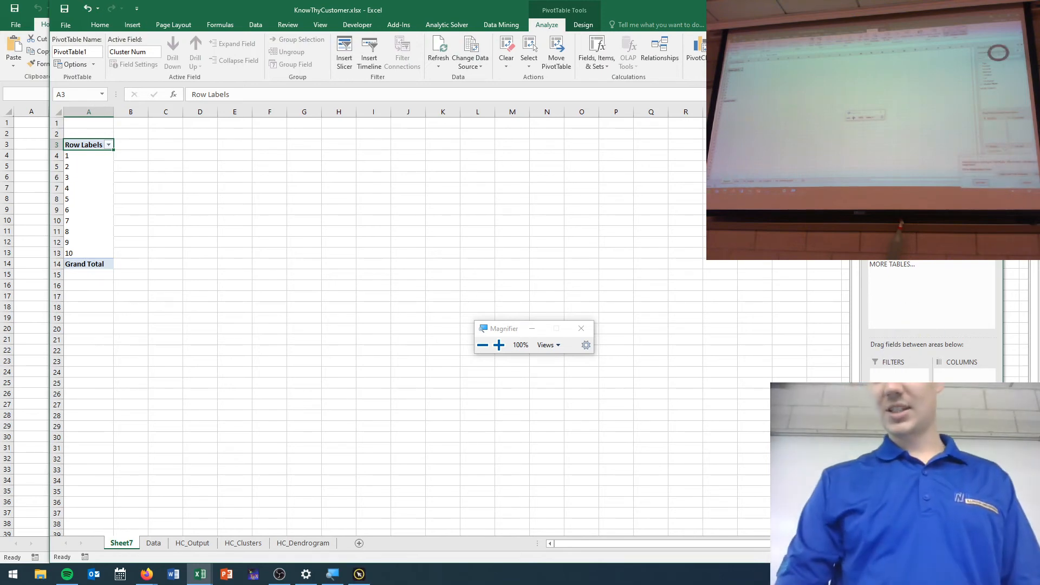
{"action": "left_click_drag", "start_coordinate": [922, 293], "coordinate": [964, 472]}
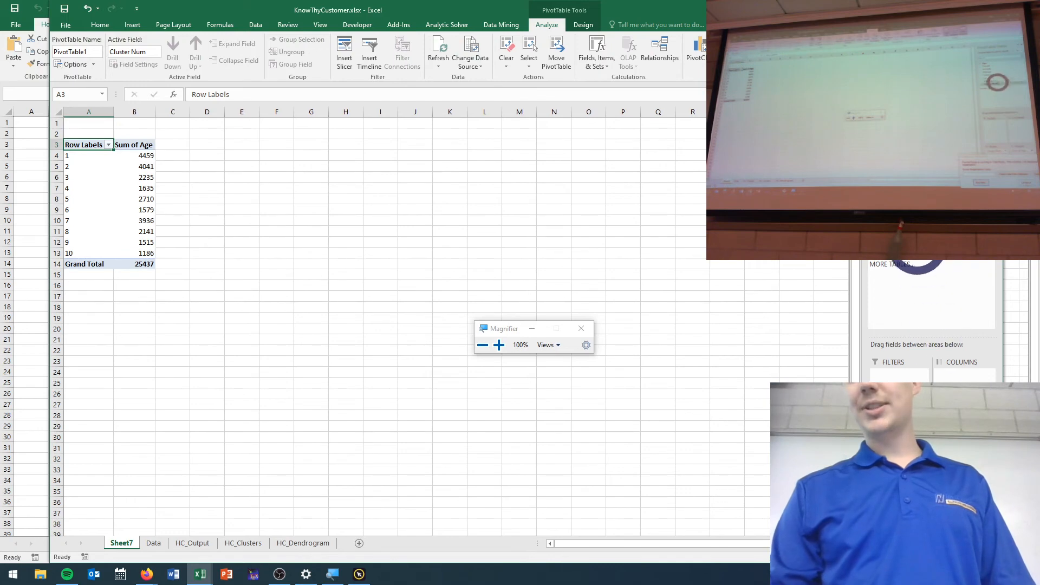
{"action": "left_click_drag", "start_coordinate": [895, 193], "coordinate": [964, 471]}
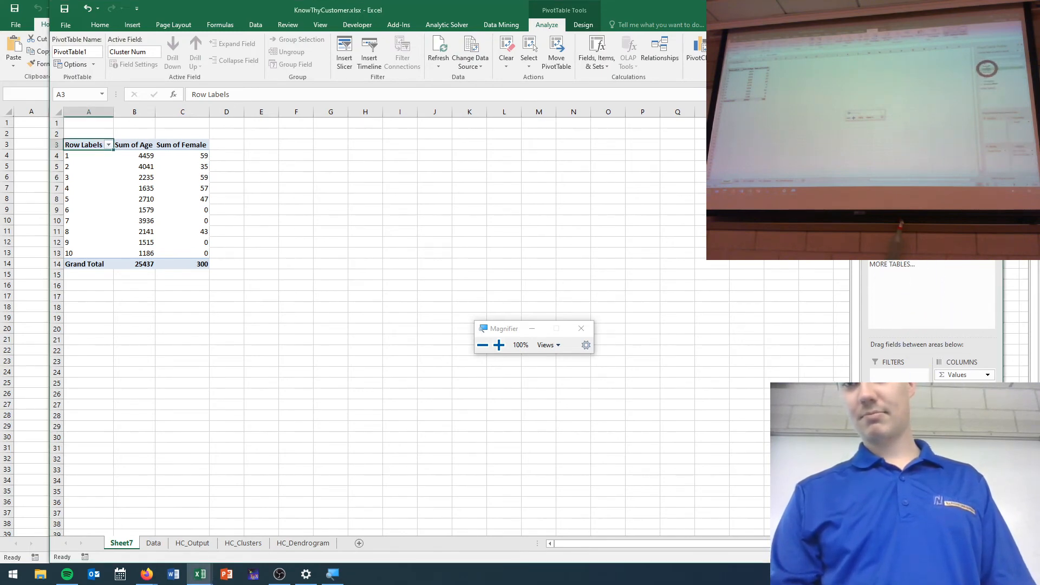
{"action": "left_click_drag", "start_coordinate": [973, 496], "coordinate": [973, 501]}
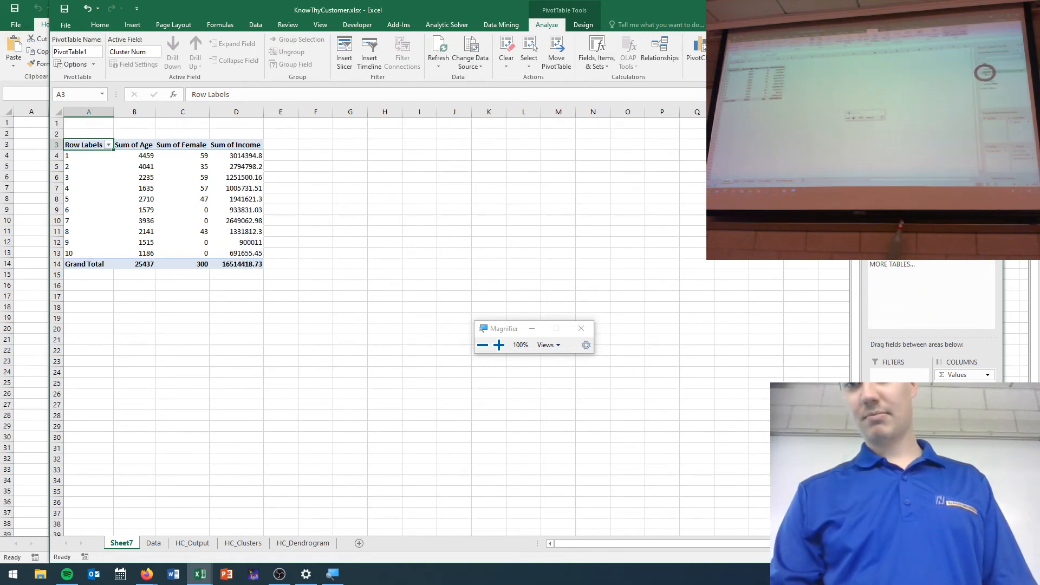
{"action": "left_click", "coordinate": [875, 213]}
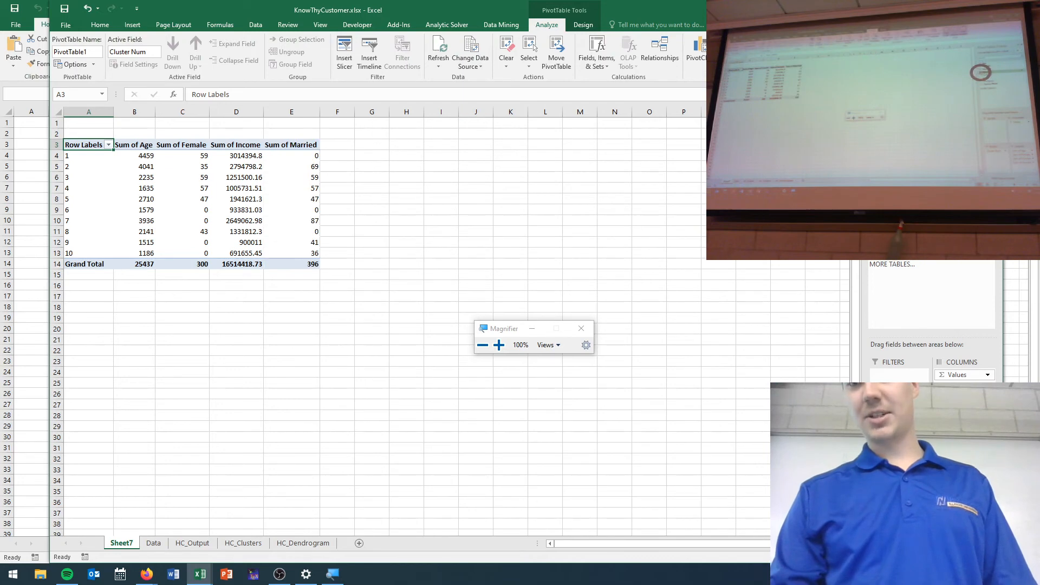
{"action": "left_click", "coordinate": [873, 218]}
{"action": "left_click", "coordinate": [874, 228]}
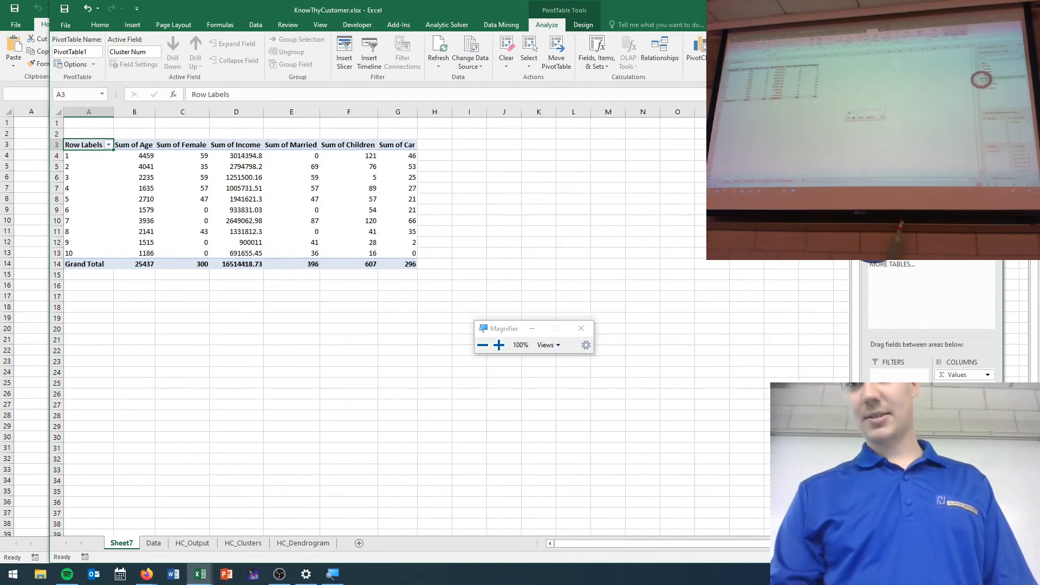
{"action": "left_click", "coordinate": [874, 239]}
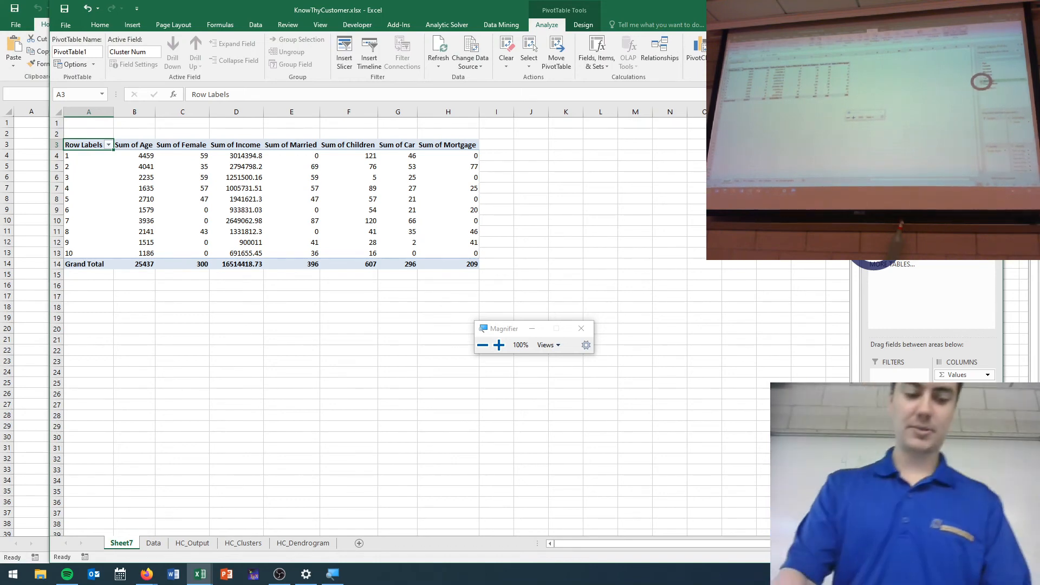
Magnify the screen to 200% around the PivotTable's Rows and Values areas.
{"action": "key", "text": "ctrl+equal"}
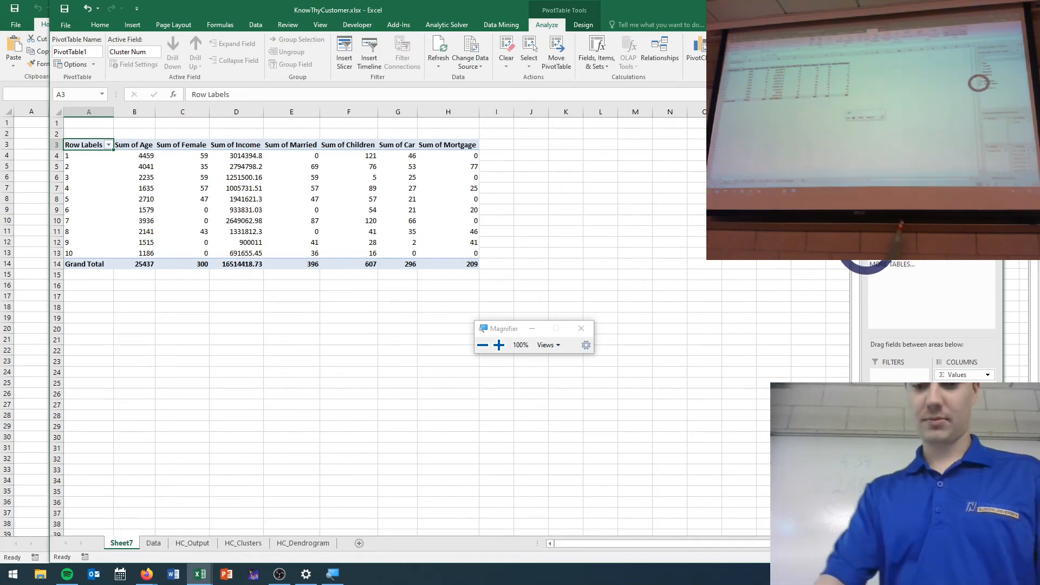
{"action": "key", "text": "ctrl+Return"}
{"action": "key", "text": "ctrl+shift+equal"}
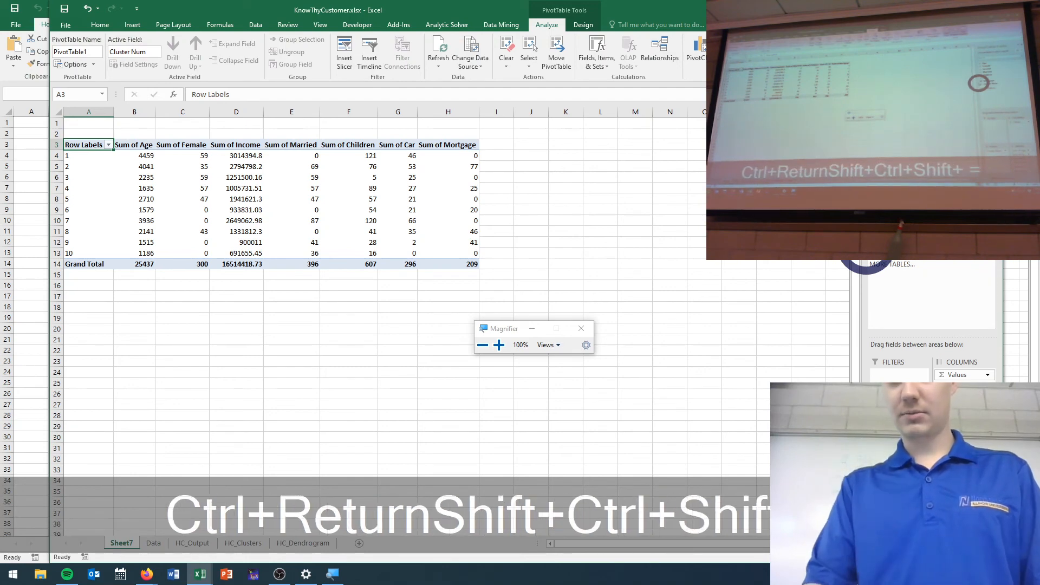
{"action": "key", "text": "ctrl+shift+equal"}
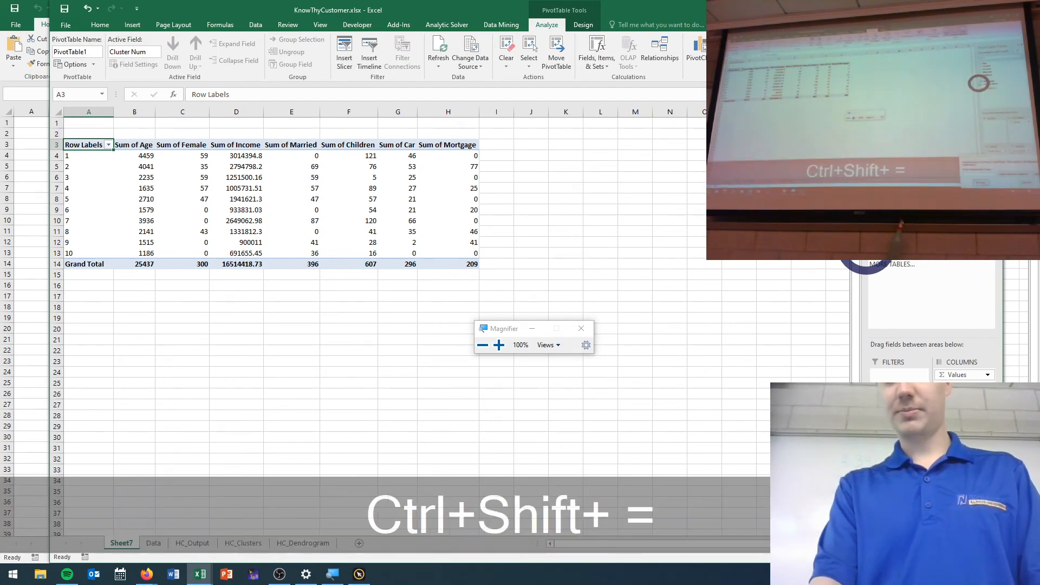
{"action": "key", "text": "ctrl+equal"}
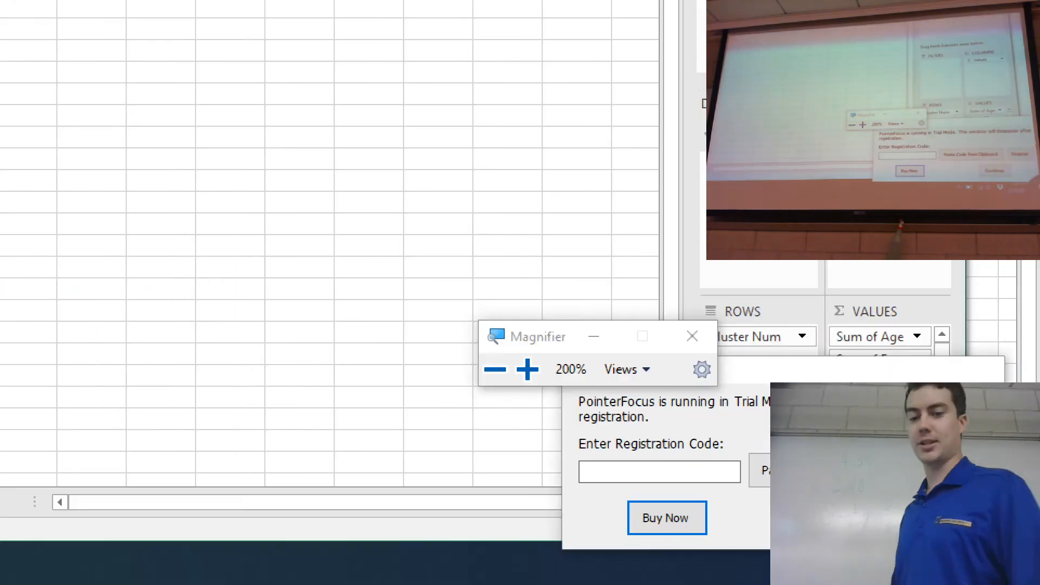
Dismiss the PointerFocus trial notice, summarize the PivotTable's Age values by Average, and return the magnification to 100%.
{"action": "left_click", "coordinate": [900, 518]}
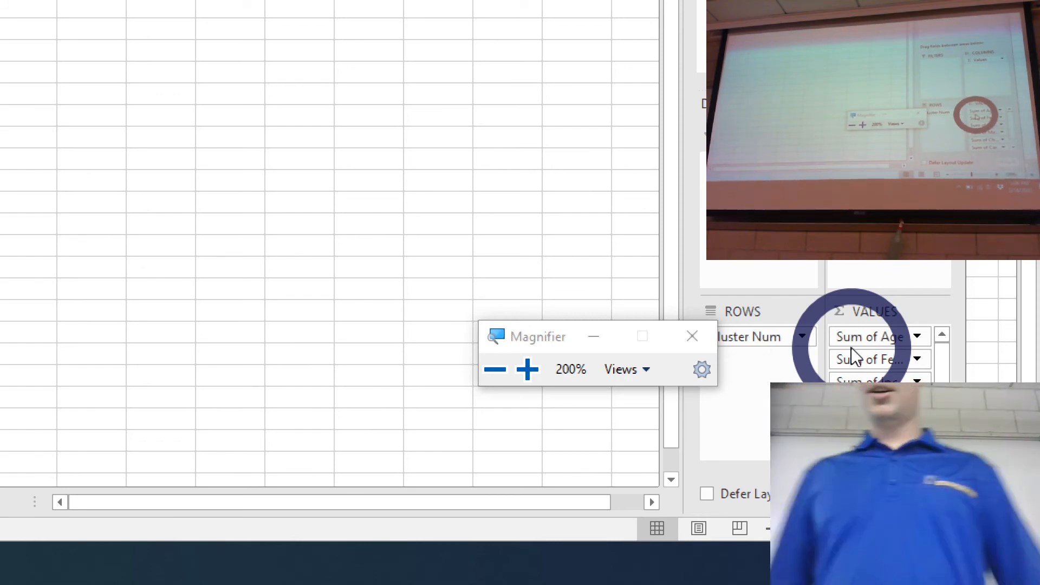
{"action": "left_click", "coordinate": [916, 338]}
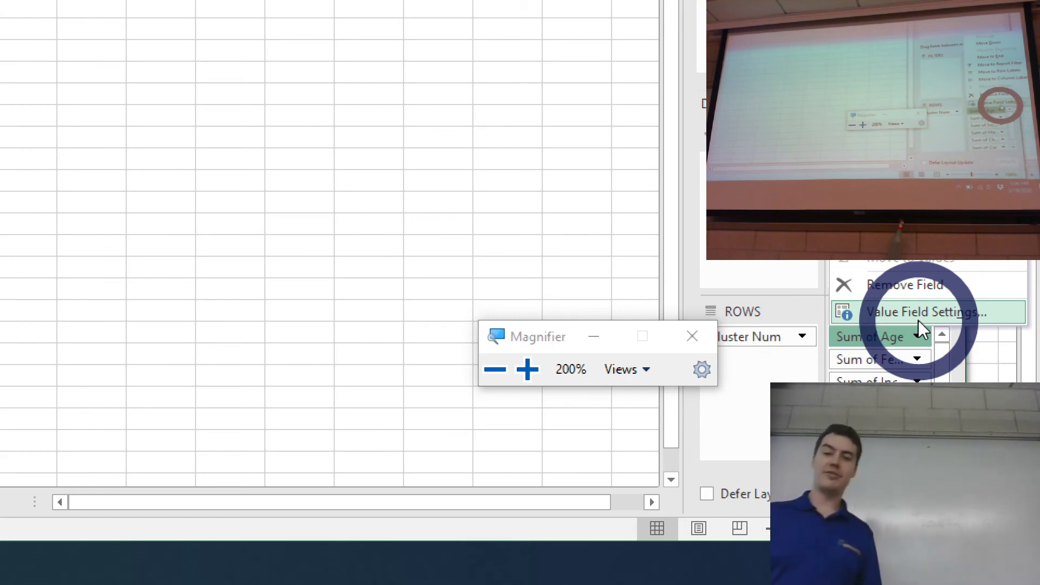
{"action": "left_click", "coordinate": [919, 320]}
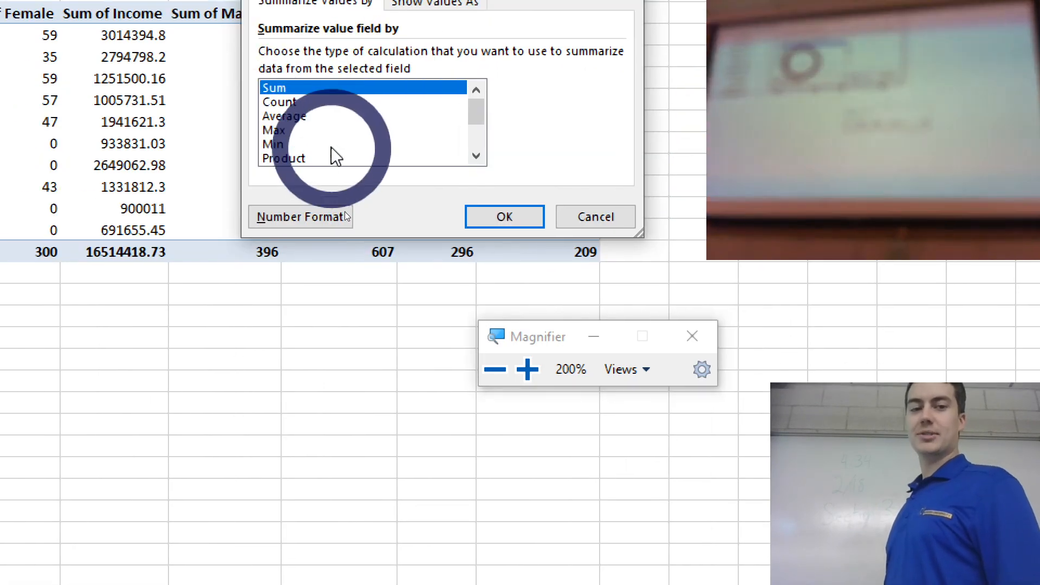
{"action": "left_click", "coordinate": [291, 115]}
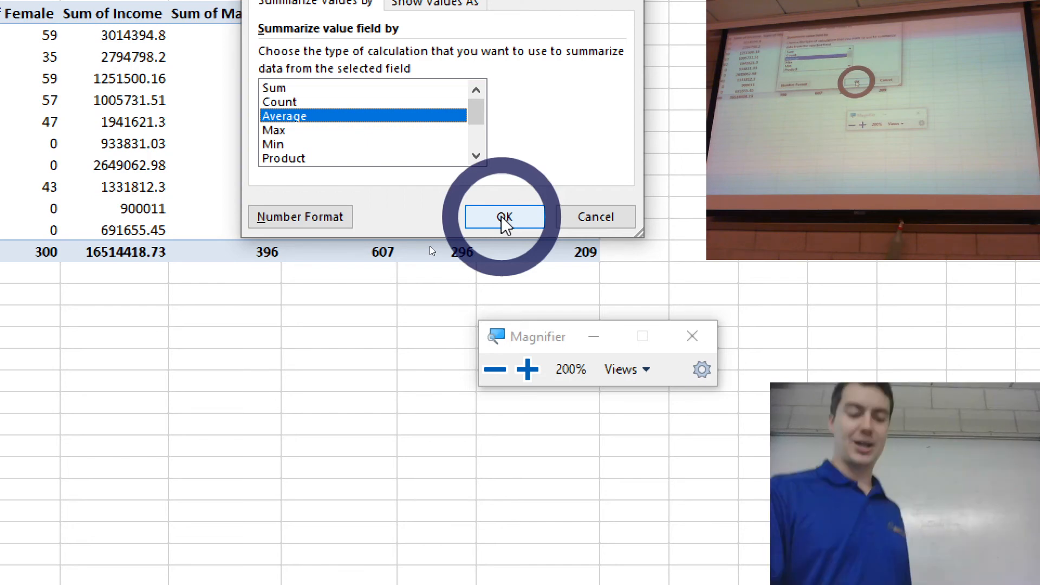
{"action": "left_click", "coordinate": [504, 220]}
{"action": "key", "text": "super+minus"}
{"action": "key", "text": "super+minus"}
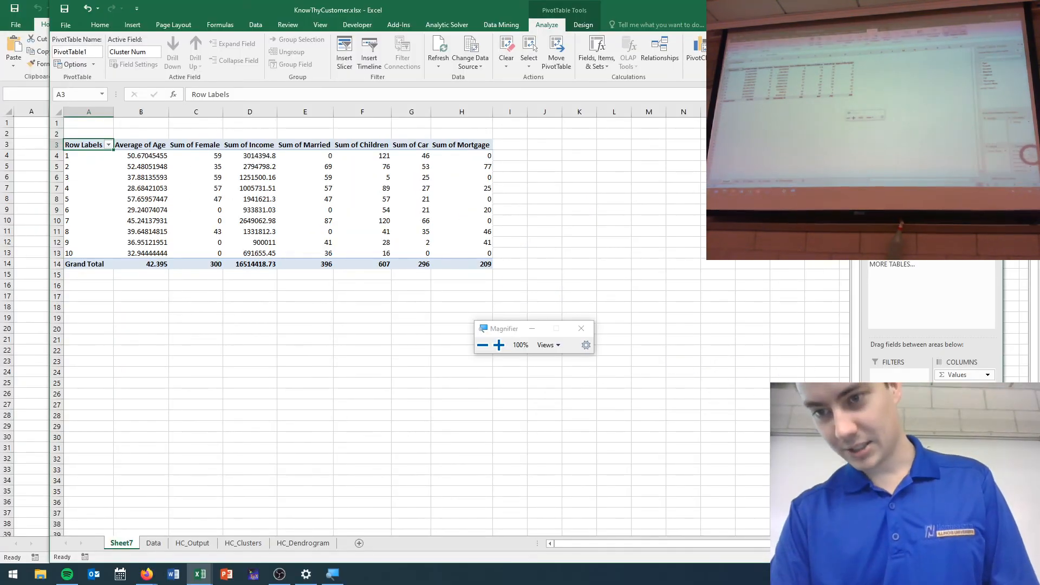
Summarize the PivotTable's Female and Income values by Average instead of Sum.
{"action": "left_click", "coordinate": [987, 479]}
{"action": "left_click", "coordinate": [975, 465]}
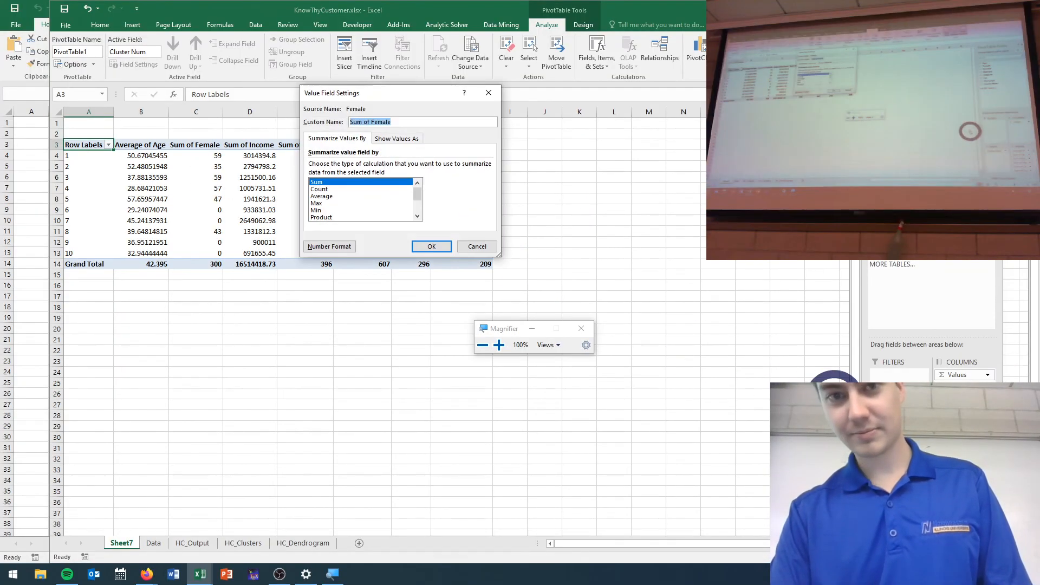
{"action": "left_click", "coordinate": [396, 196]}
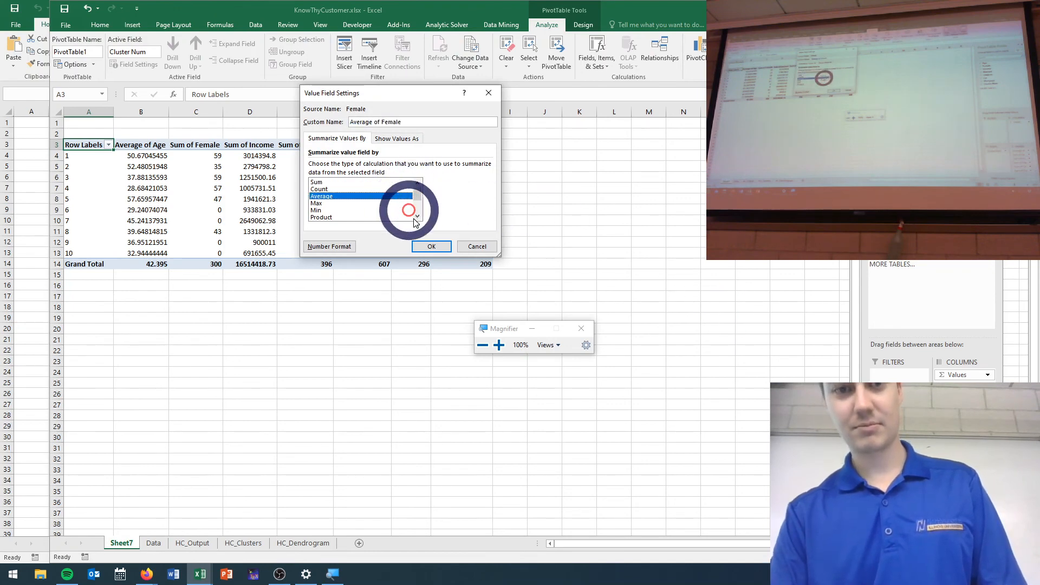
{"action": "left_click", "coordinate": [432, 246]}
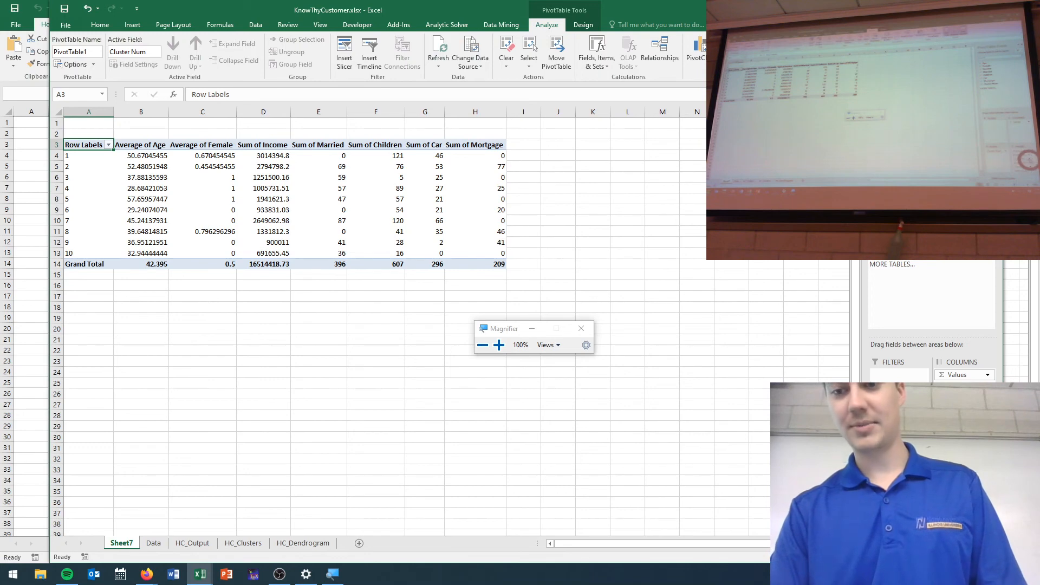
{"action": "left_click", "coordinate": [988, 488]}
{"action": "left_click", "coordinate": [983, 475]}
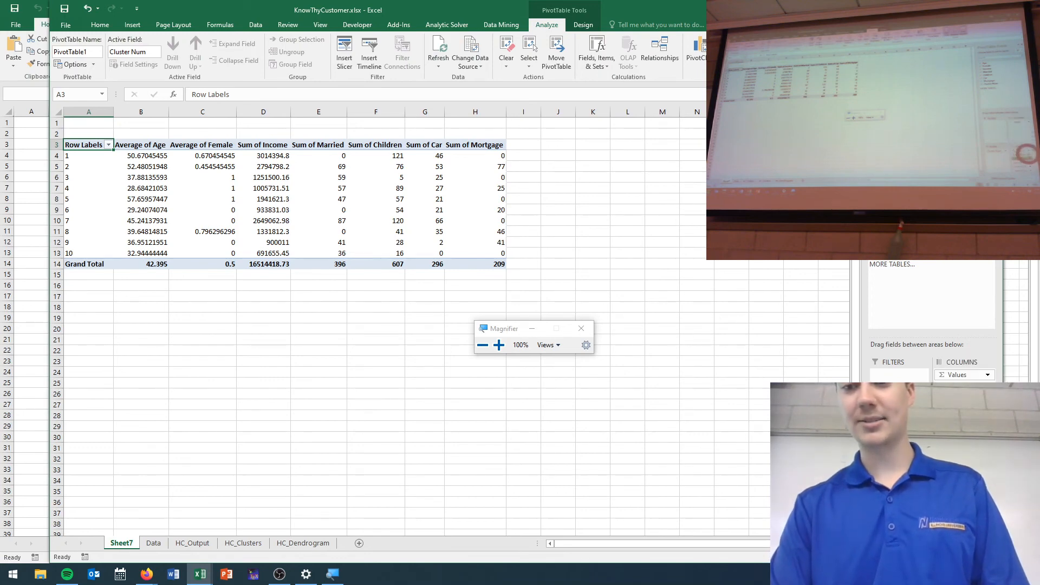
{"action": "left_click", "coordinate": [360, 196]}
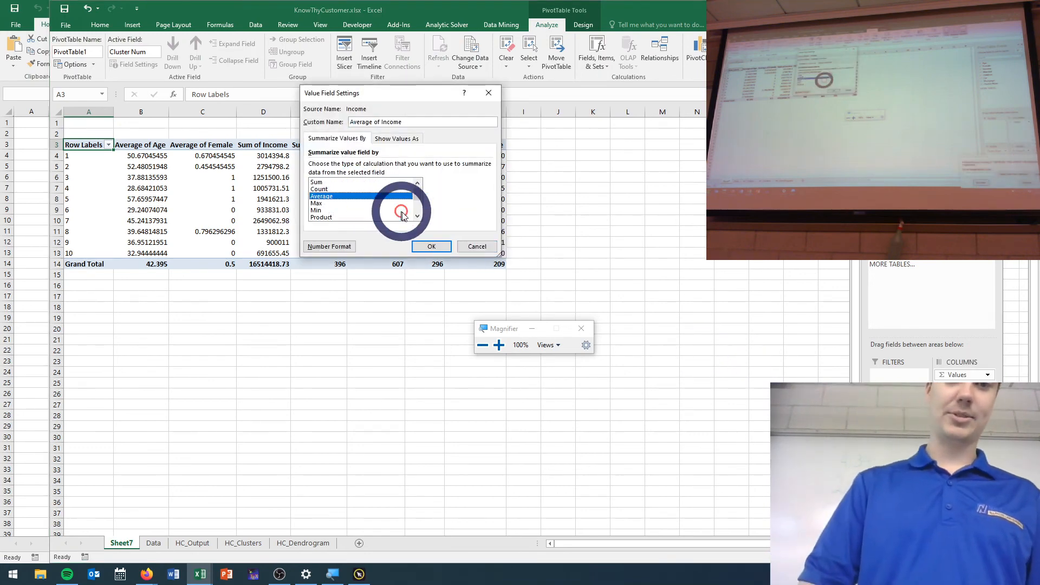
{"action": "left_click", "coordinate": [435, 245]}
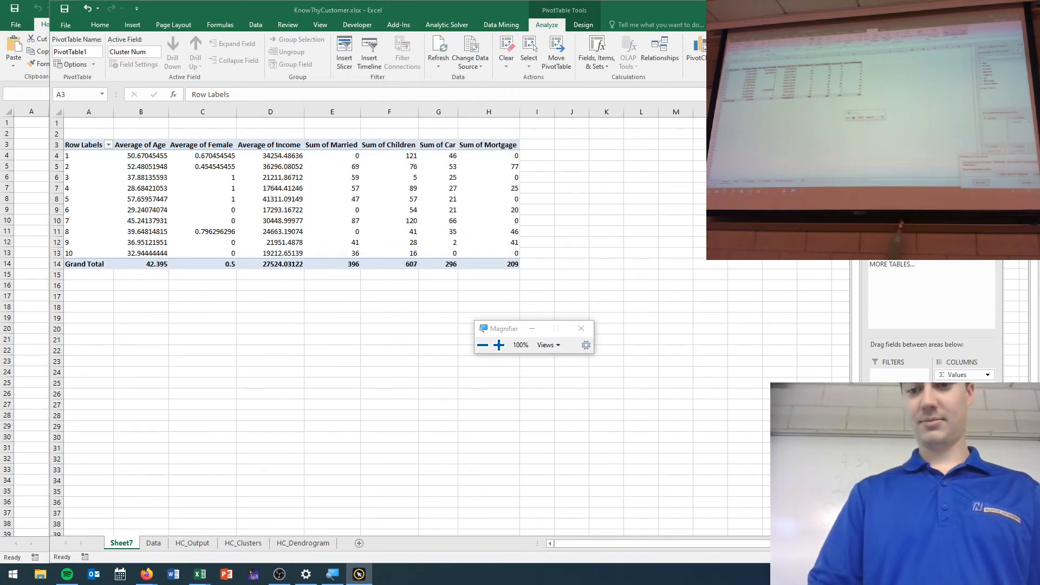
Change the Married and Children value fields to be summarized by Average.
{"action": "left_click", "coordinate": [989, 484]}
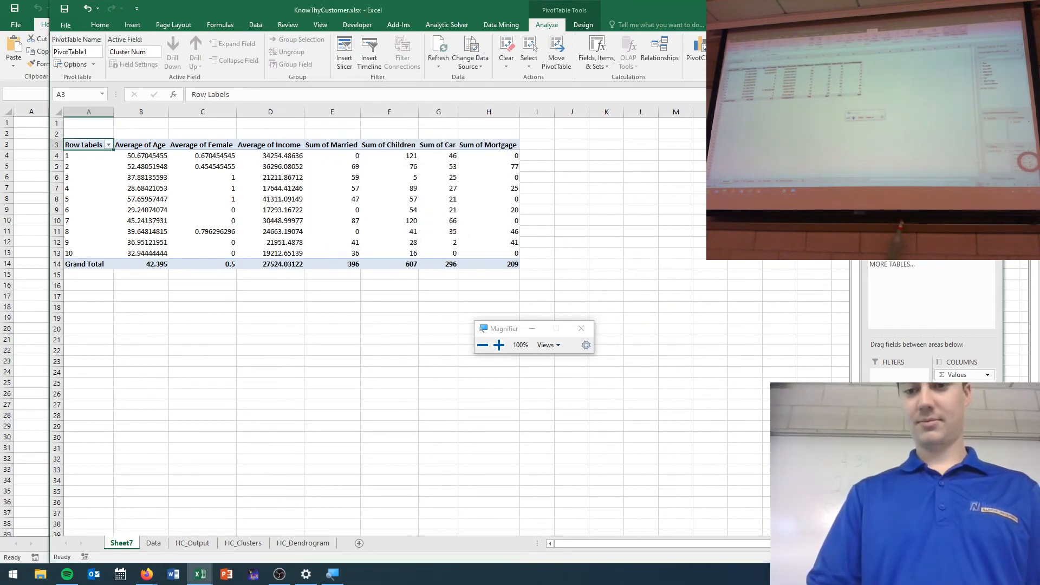
{"action": "left_click", "coordinate": [988, 491]}
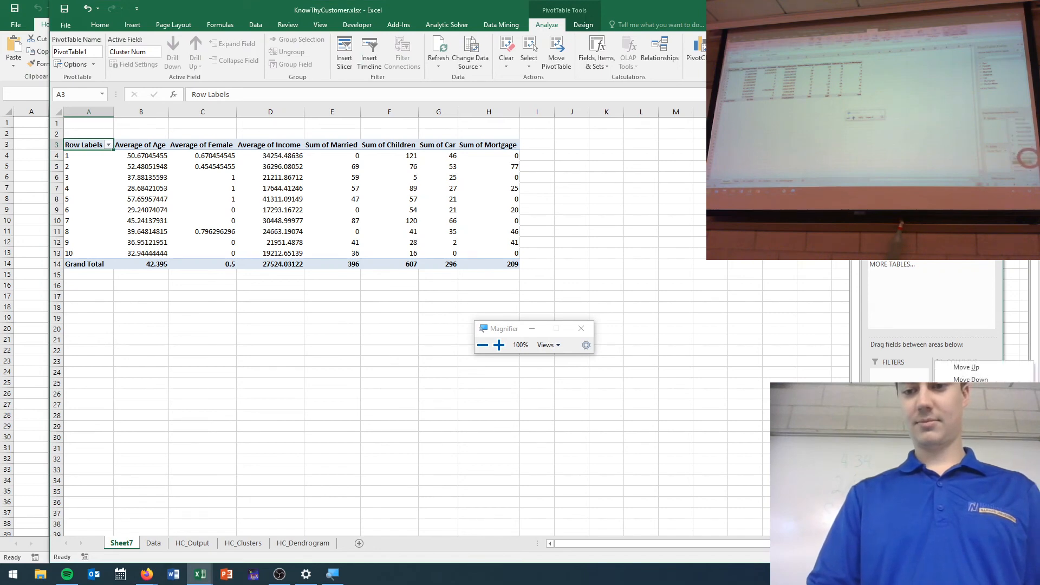
{"action": "left_click", "coordinate": [988, 485]}
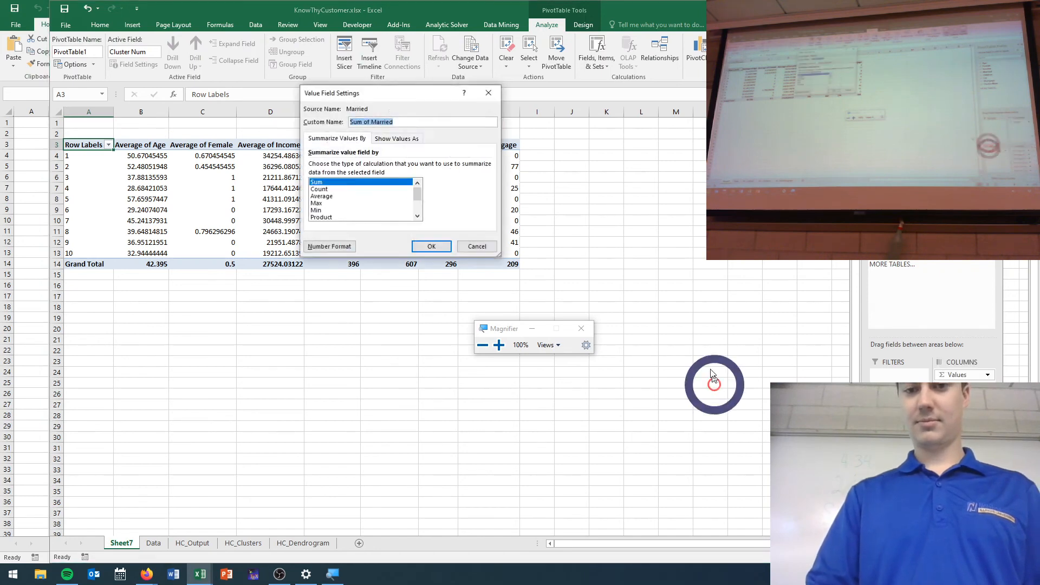
{"action": "left_click", "coordinate": [330, 196]}
{"action": "left_click", "coordinate": [431, 246]}
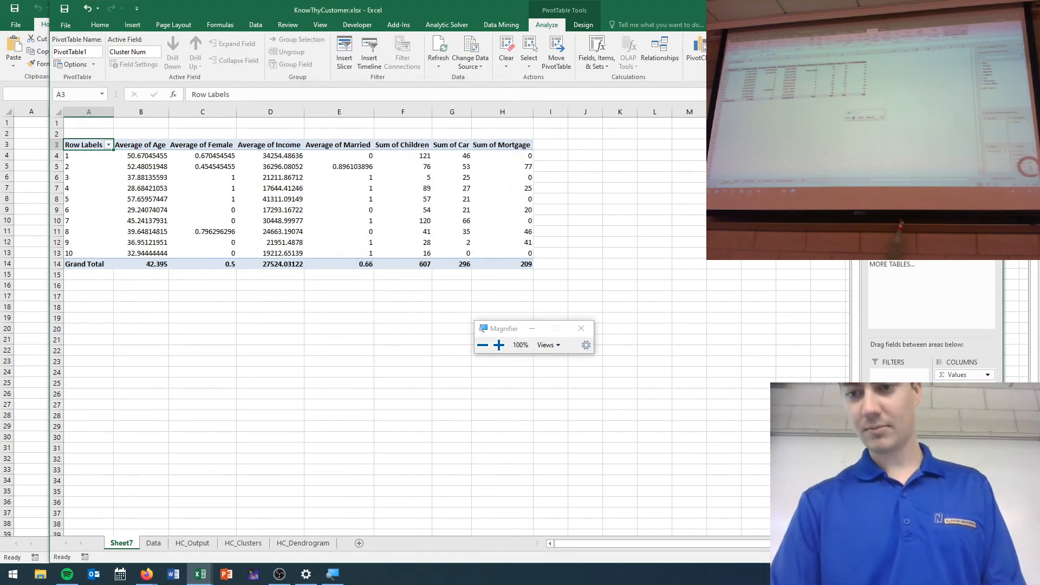
{"action": "left_click", "coordinate": [988, 506]}
{"action": "left_click", "coordinate": [990, 492]}
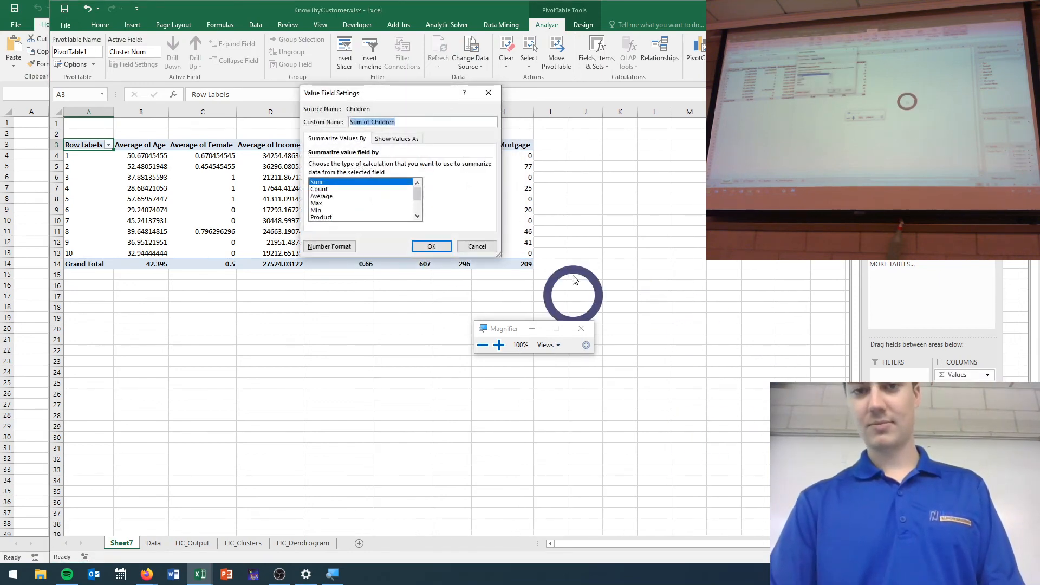
{"action": "left_click", "coordinate": [360, 196]}
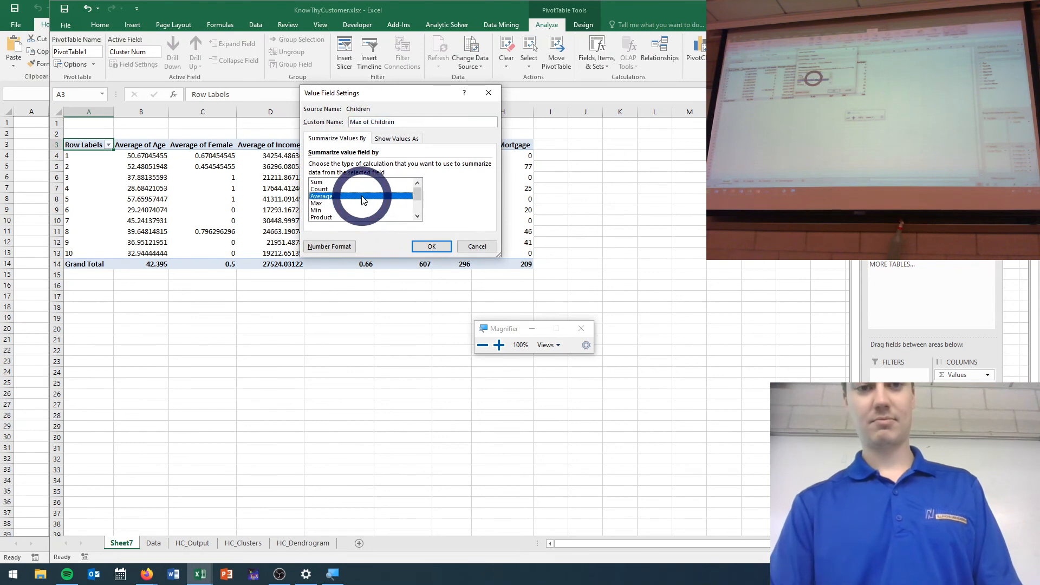
{"action": "left_click", "coordinate": [448, 247]}
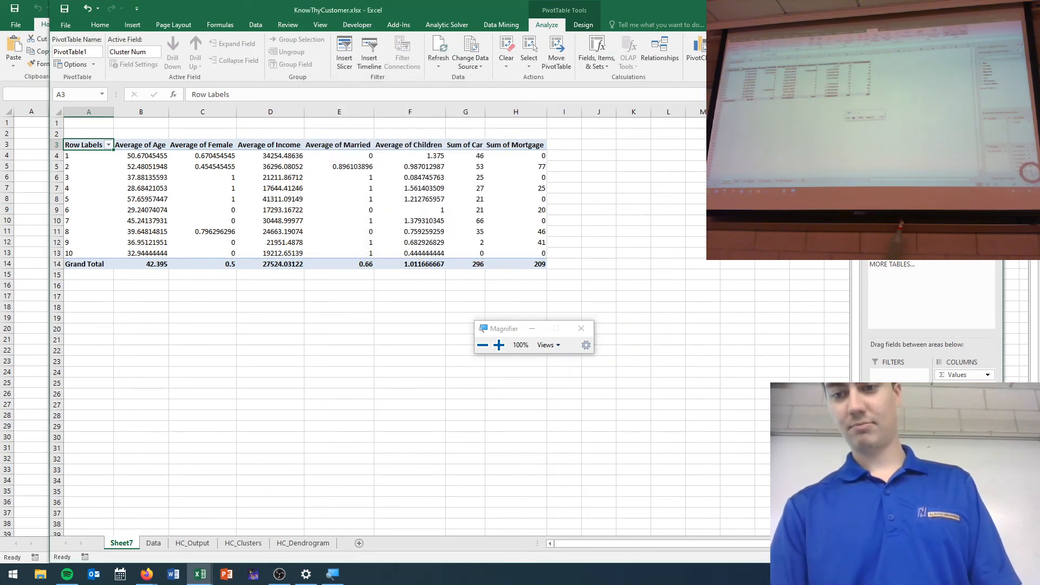
Set the Car and Mortgage value fields to summarize by Average.
{"action": "left_click", "coordinate": [987, 498]}
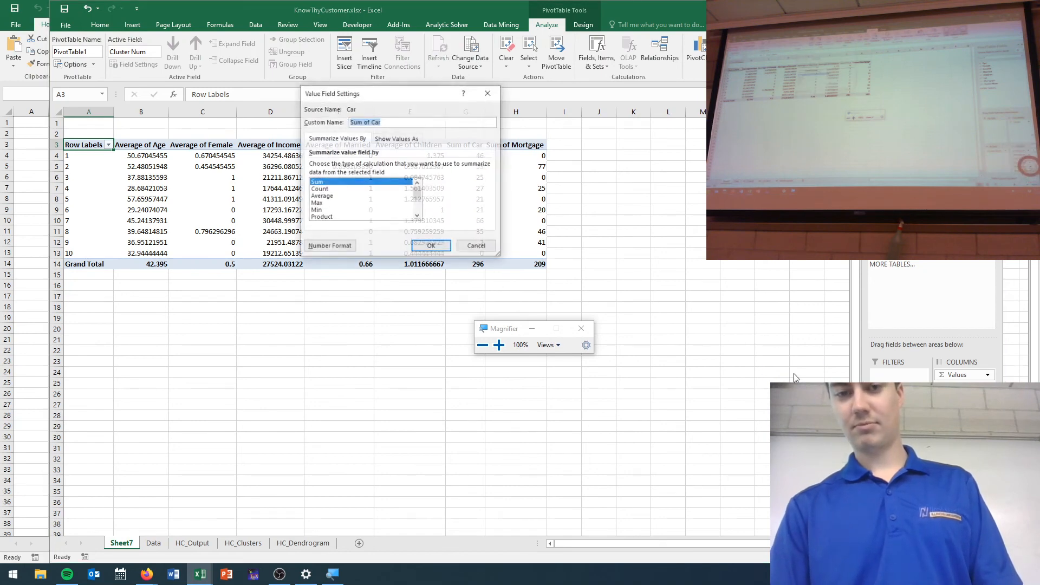
{"action": "left_click", "coordinate": [380, 202]}
{"action": "left_click", "coordinate": [374, 182]}
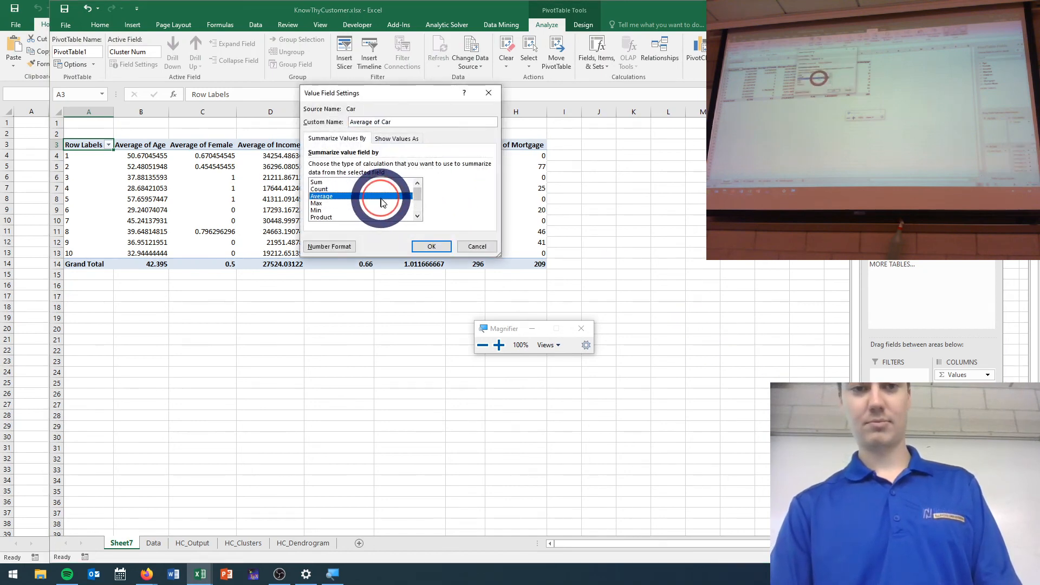
{"action": "left_click", "coordinate": [427, 246]}
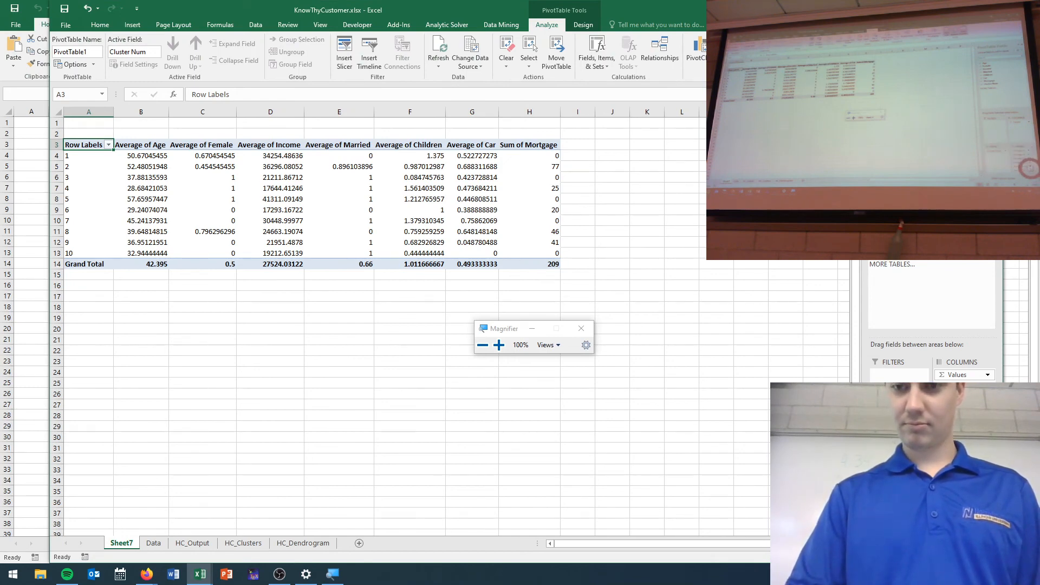
{"action": "left_click", "coordinate": [983, 510]}
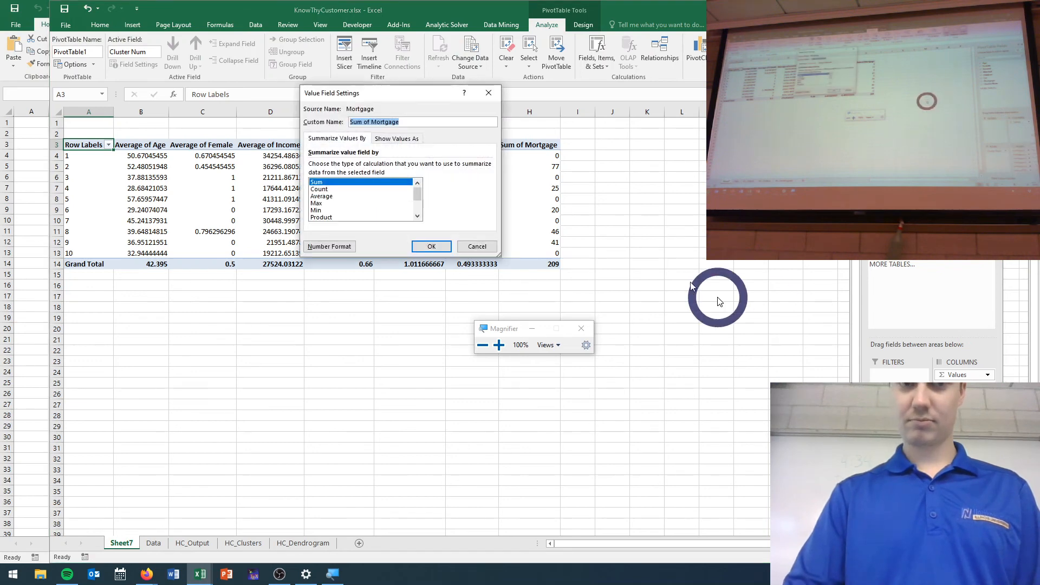
{"action": "left_click", "coordinate": [401, 196]}
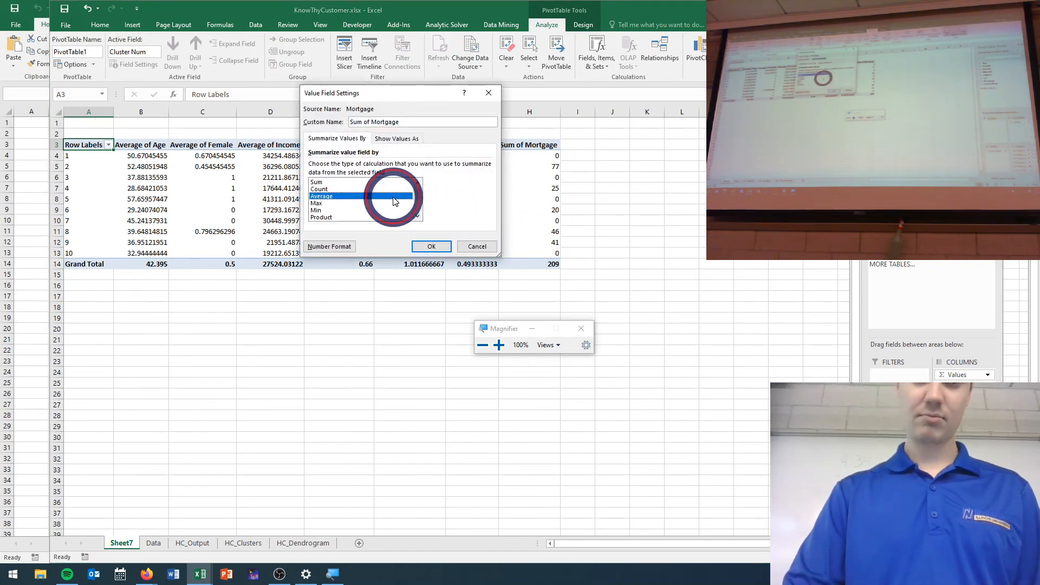
{"action": "left_click", "coordinate": [432, 246]}
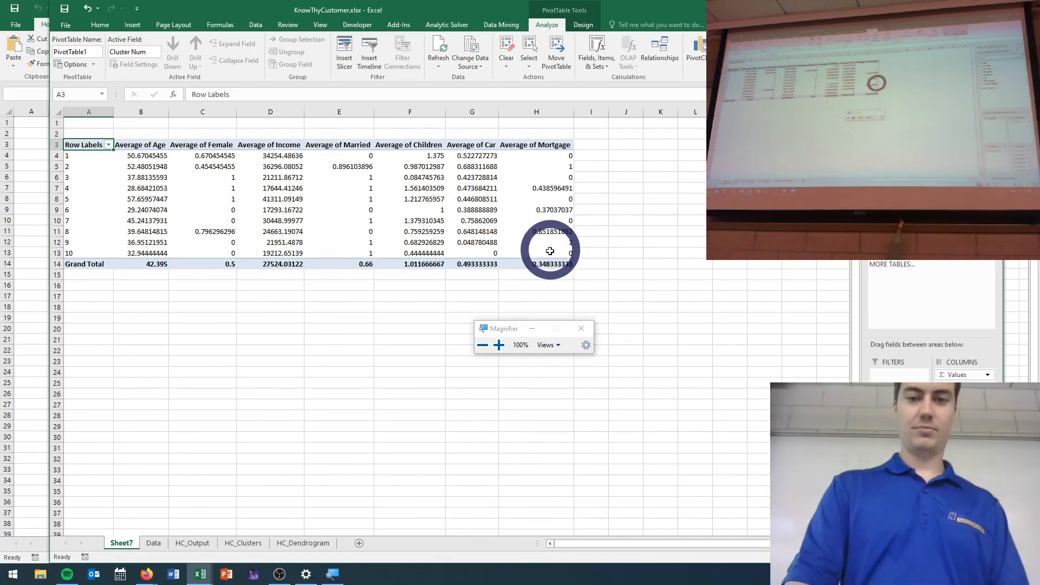
Format the averages for clusters 1 to 10 across all value columns, excluding the Grand Total row, to two decimal places.
{"action": "left_click_drag", "start_coordinate": [550, 250], "coordinate": [145, 156]}
{"action": "left_click", "coordinate": [100, 24]}
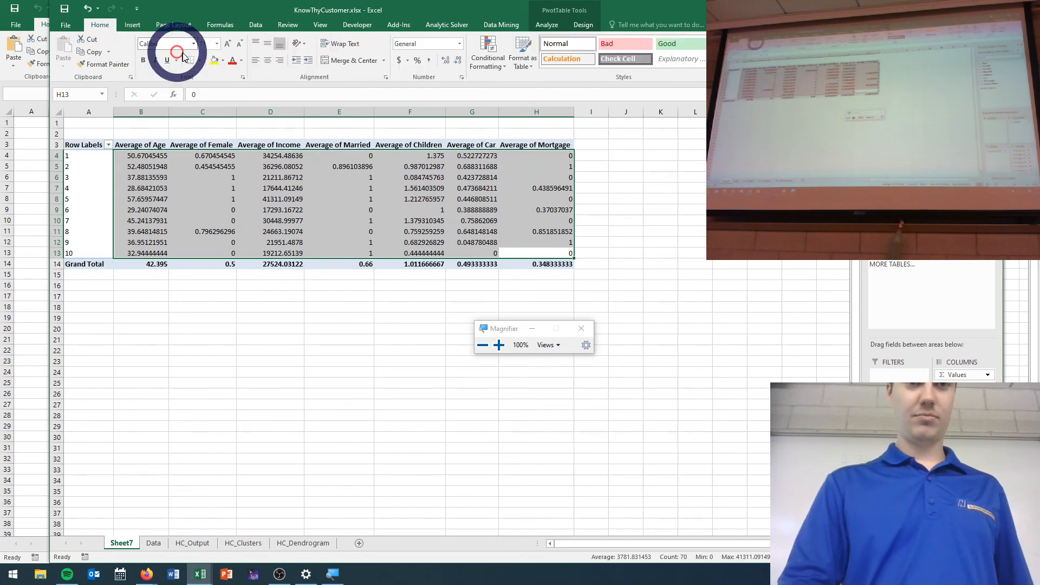
{"action": "left_click", "coordinate": [447, 61]}
{"action": "left_click", "coordinate": [450, 62]}
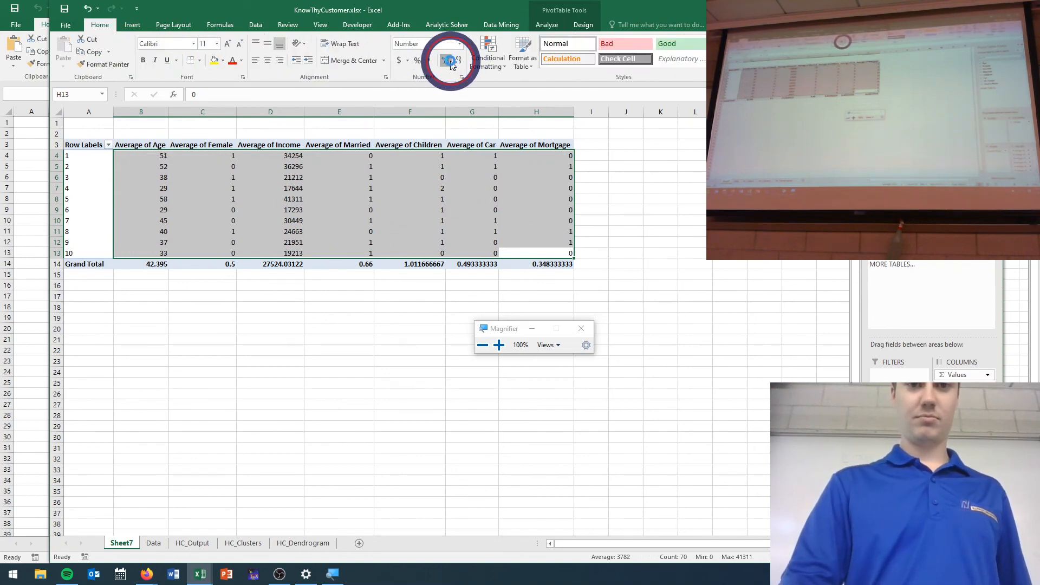
{"action": "left_click", "coordinate": [449, 61]}
{"action": "left_click", "coordinate": [450, 62]}
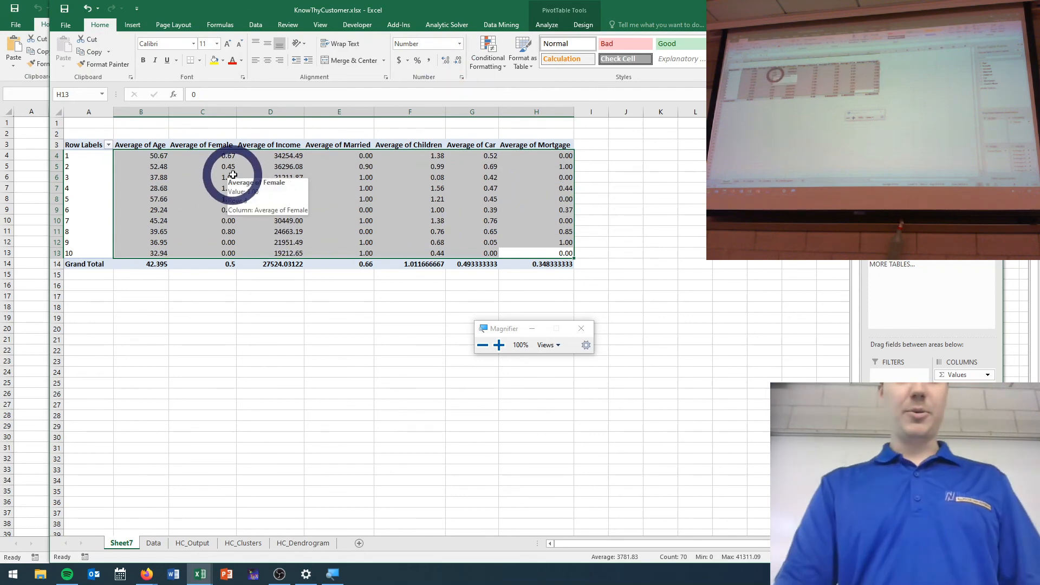
Apply the dollar Accounting format to the Average of Income values, including the Grand Total, and deselect the range.
{"action": "left_click_drag", "start_coordinate": [268, 156], "coordinate": [275, 264]}
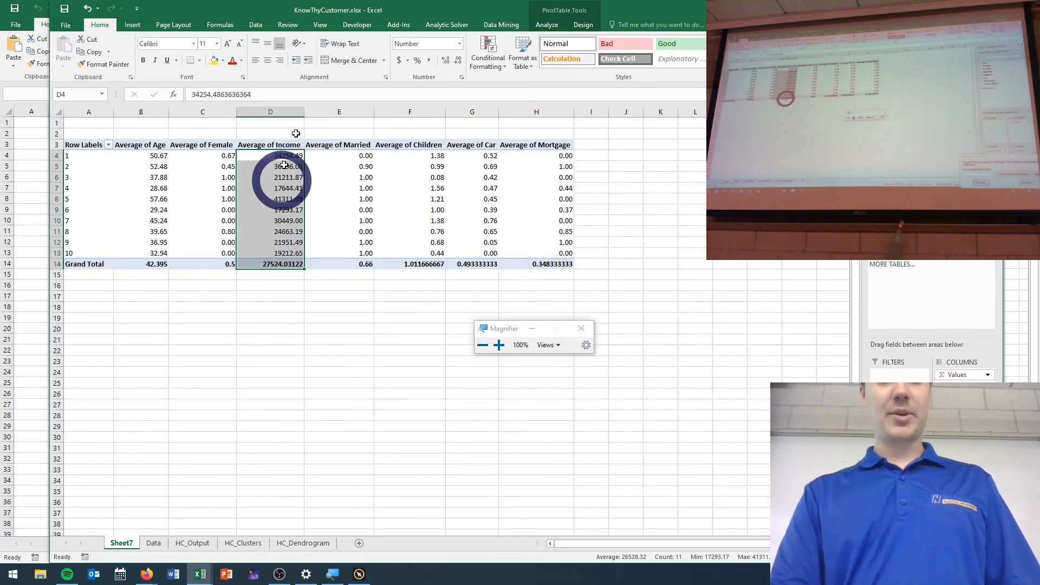
{"action": "left_click", "coordinate": [399, 60]}
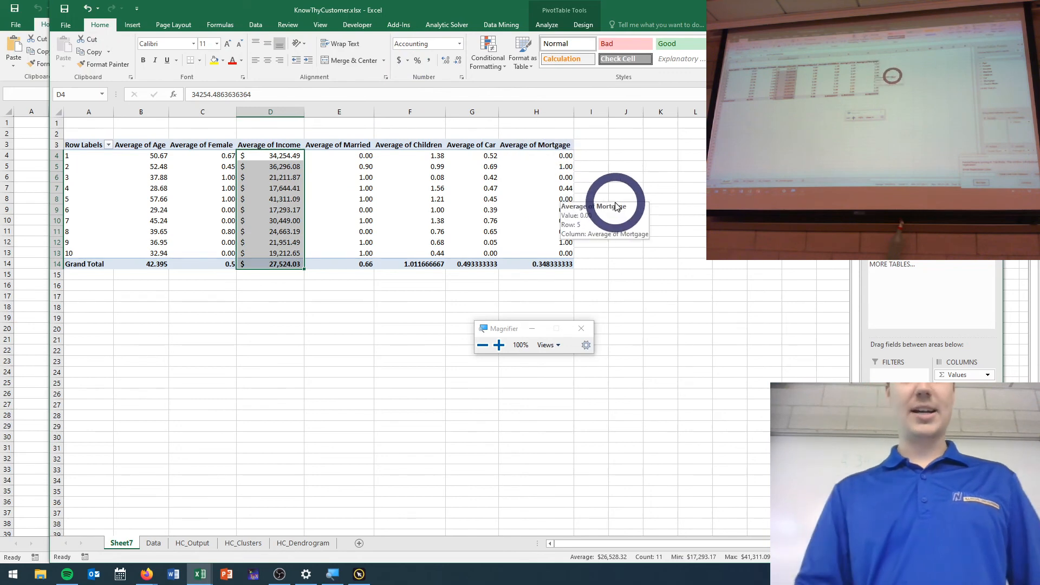
{"action": "left_click", "coordinate": [672, 213]}
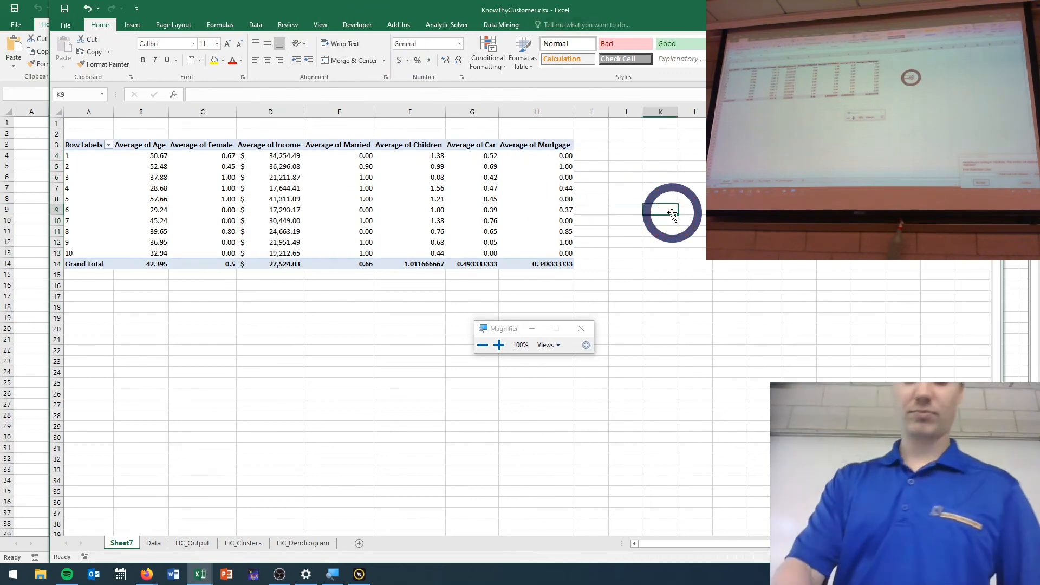
Magnify the screen to 200% and narrow the PivotTable's Row Labels, Income, Married and Mortgage columns.
{"action": "key", "text": "super+plus"}
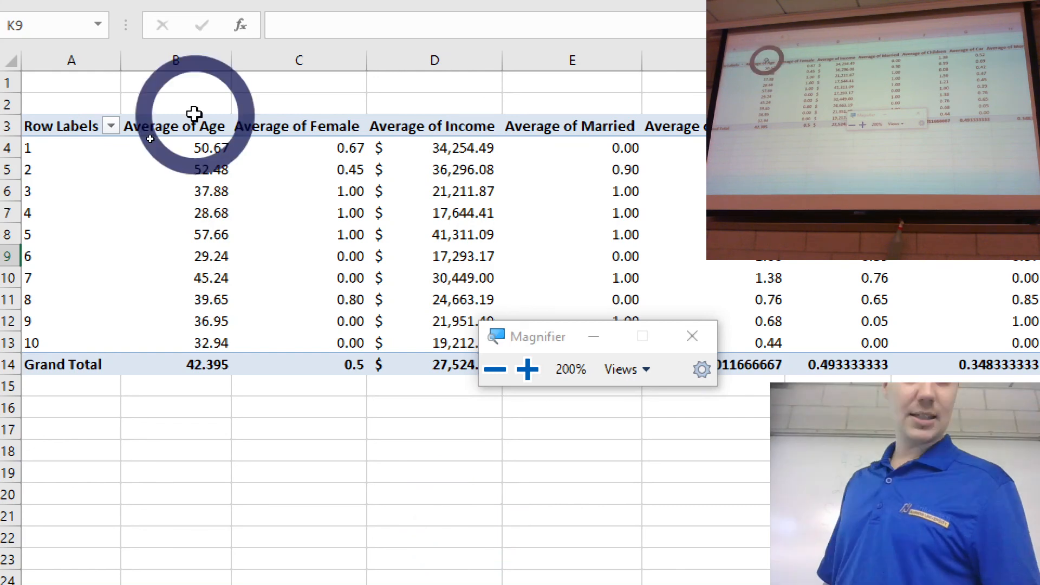
{"action": "left_click_drag", "start_coordinate": [121, 60], "coordinate": [49, 61]}
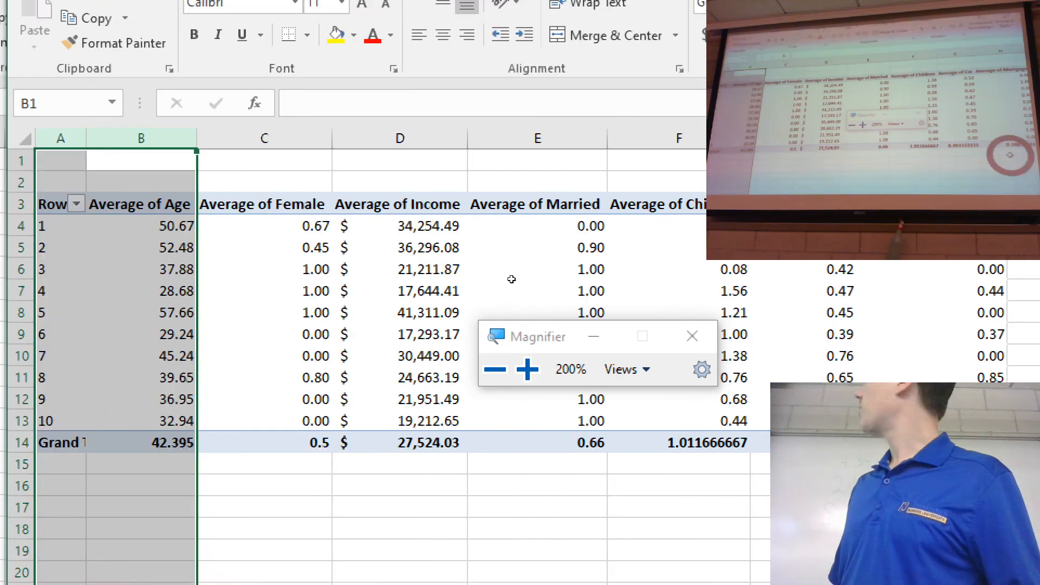
{"action": "left_click", "coordinate": [414, 150]}
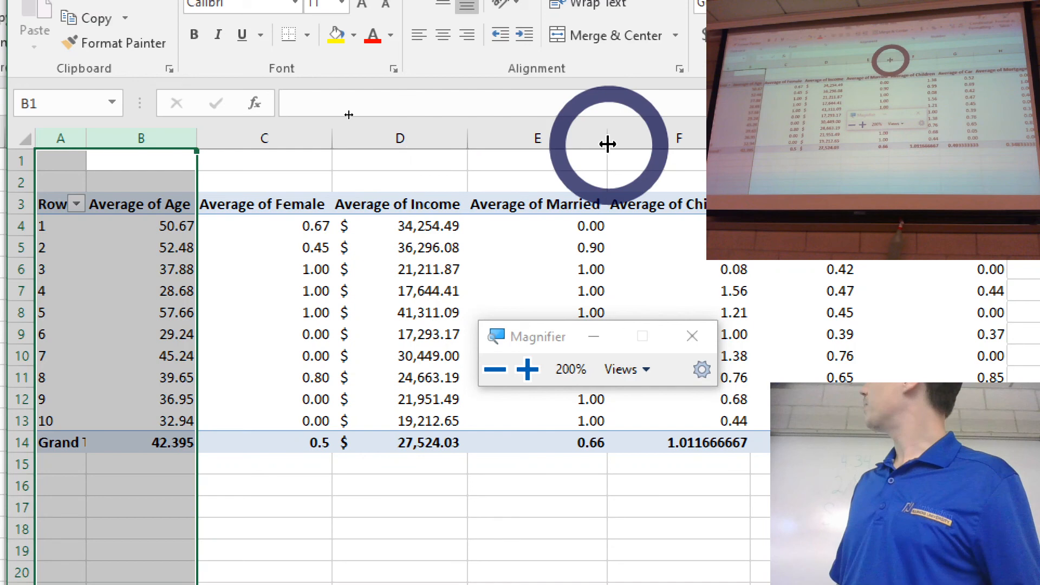
{"action": "left_click_drag", "start_coordinate": [607, 144], "coordinate": [582, 146]}
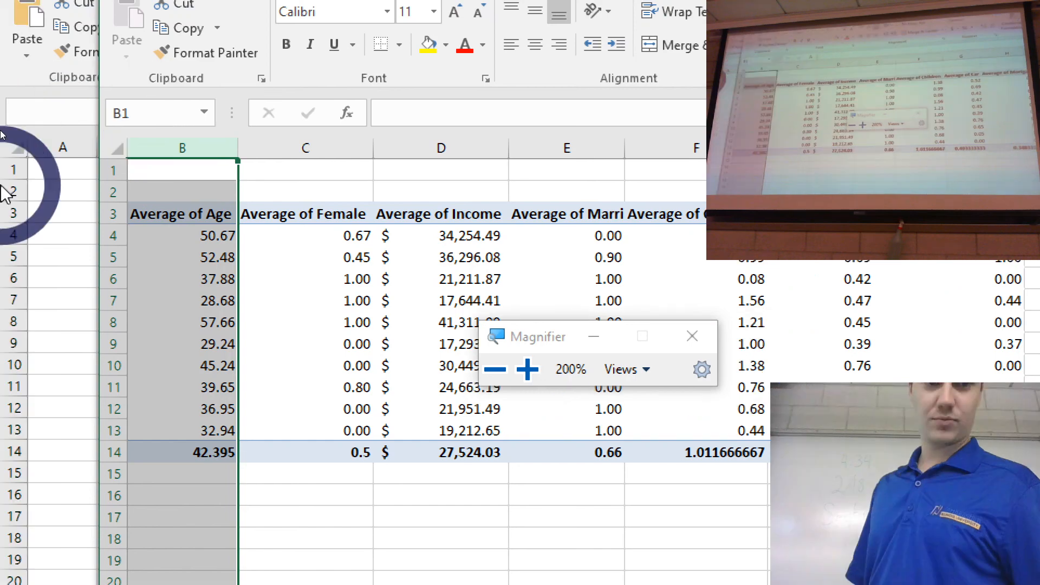
{"action": "left_click", "coordinate": [199, 193]}
{"action": "key", "text": "Left"}
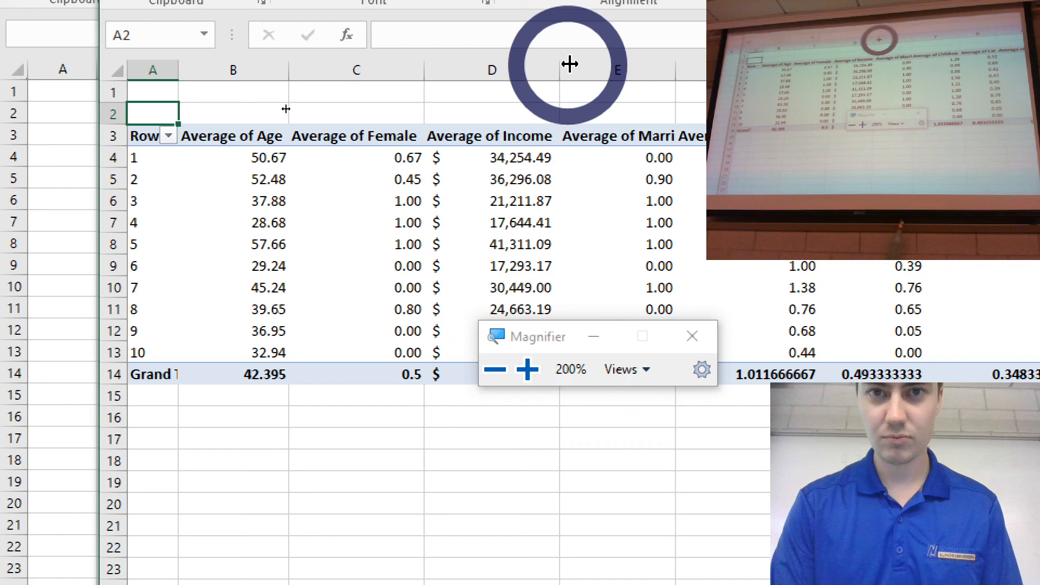
{"action": "left_click_drag", "start_coordinate": [569, 64], "coordinate": [544, 71]}
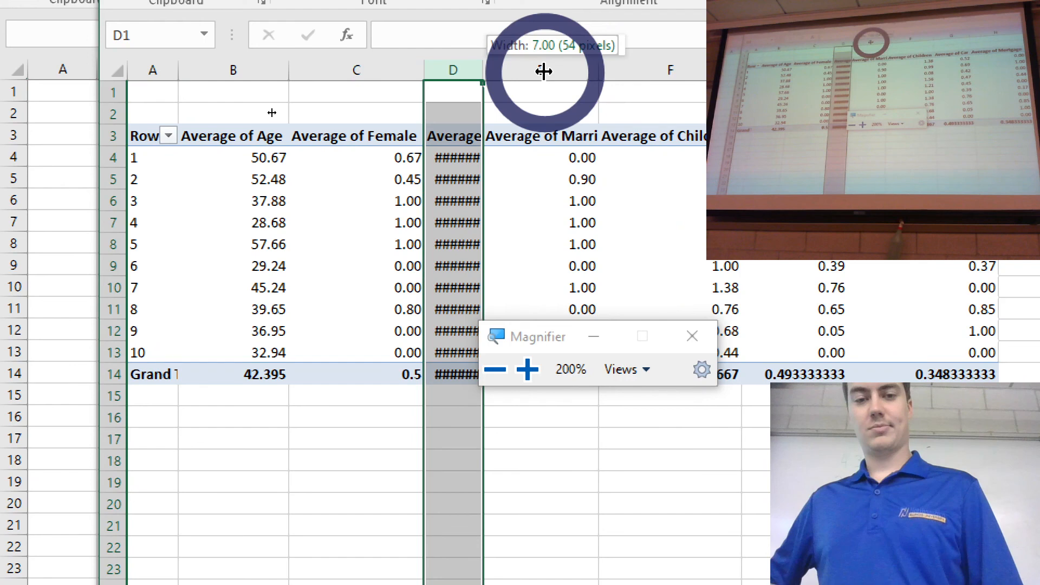
{"action": "left_click_drag", "start_coordinate": [543, 71], "coordinate": [541, 71]}
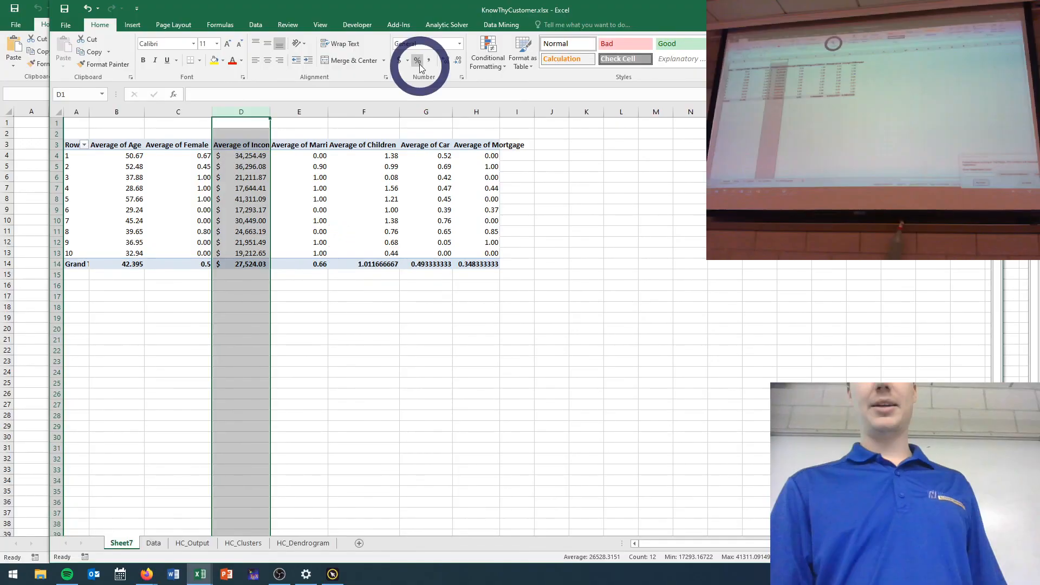
Magnify the PivotTable to 200% again and minimize the Magnifier window to examine the cluster averages.
{"action": "key", "text": "super+equal"}
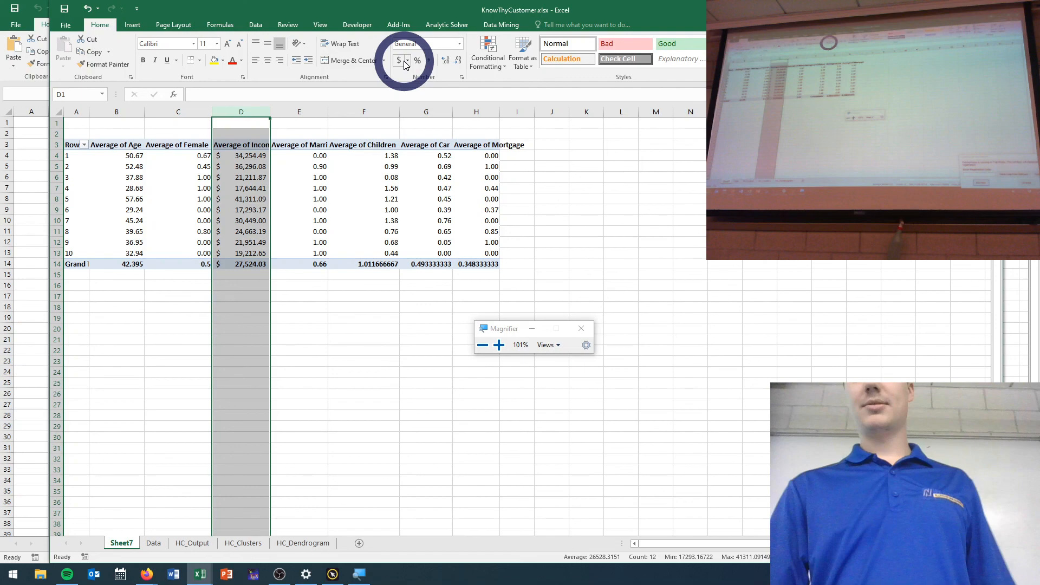
{"action": "key", "text": "super+equal"}
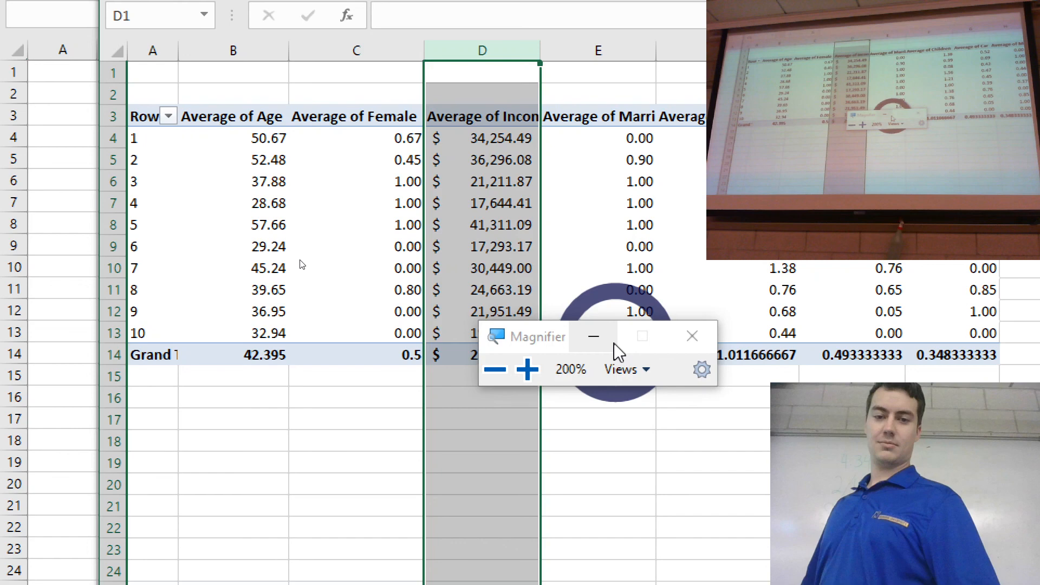
{"action": "left_click", "coordinate": [614, 342]}
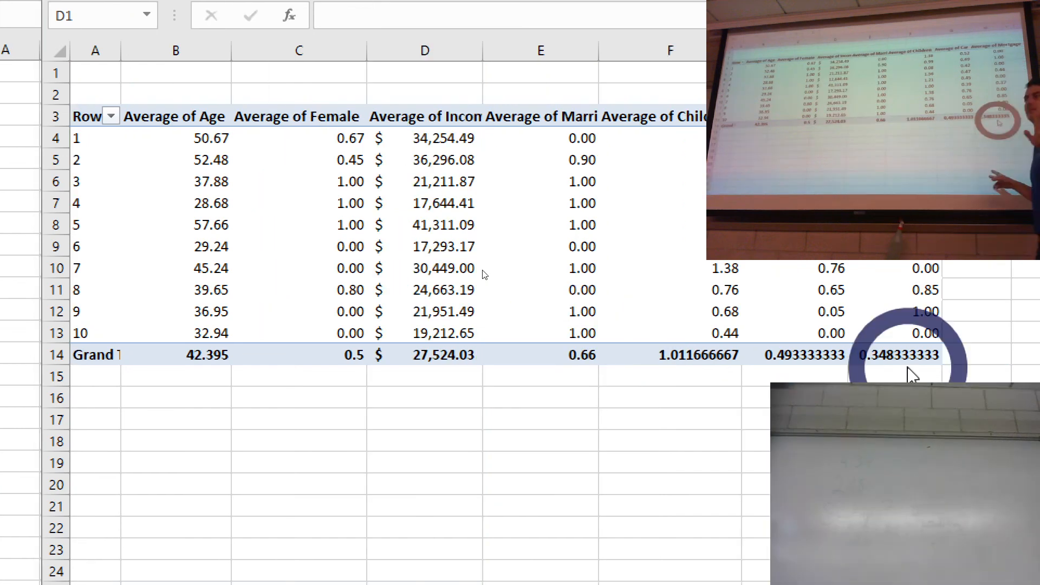